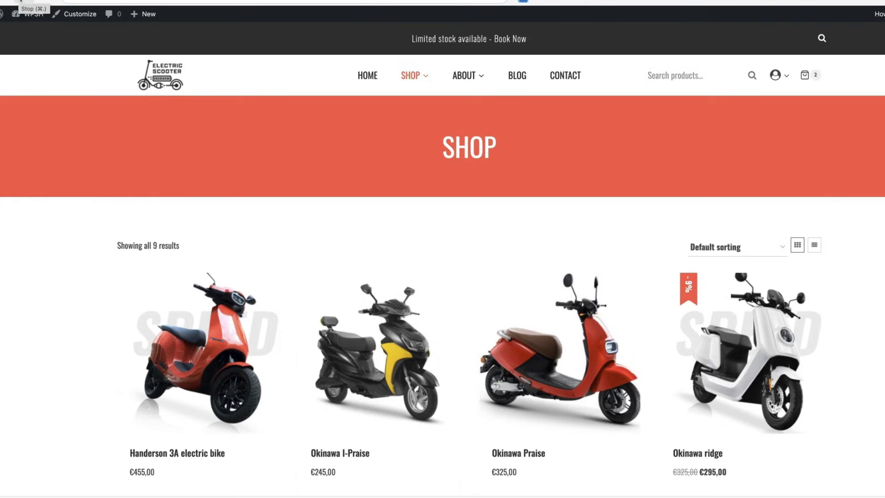
Search the storefront for 'bike' to reach the Handerson 3A Electric Bike product page.
left_click(823, 39)
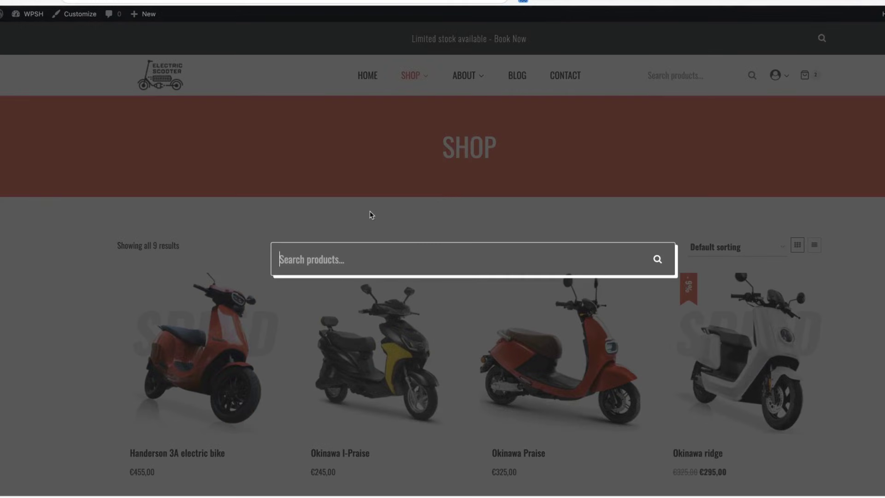
type("bike")
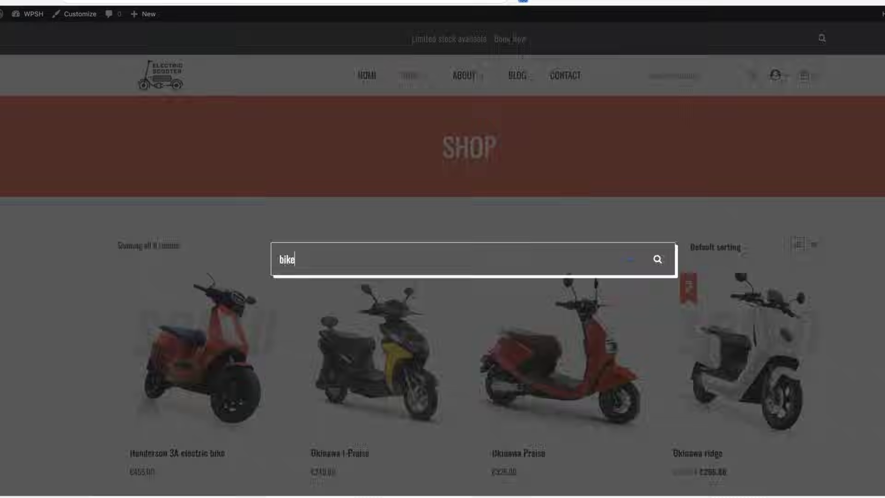
key("Return")
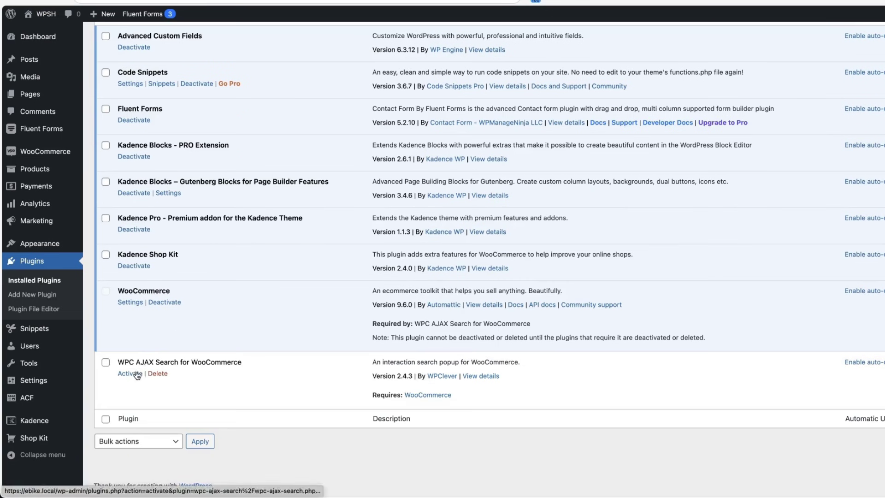
Activate the WPC AJAX Search plugin and open its AJAX Search settings under WPClever.
left_click(137, 375)
mouse_move(40, 147)
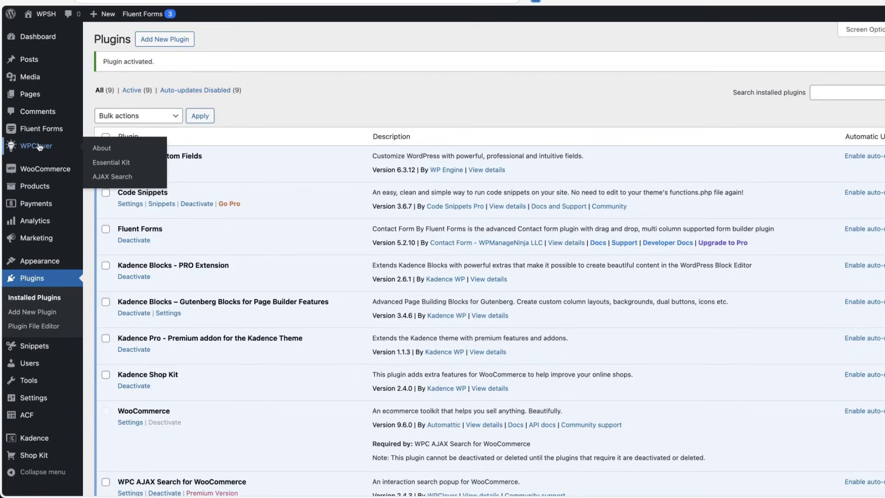
left_click(116, 178)
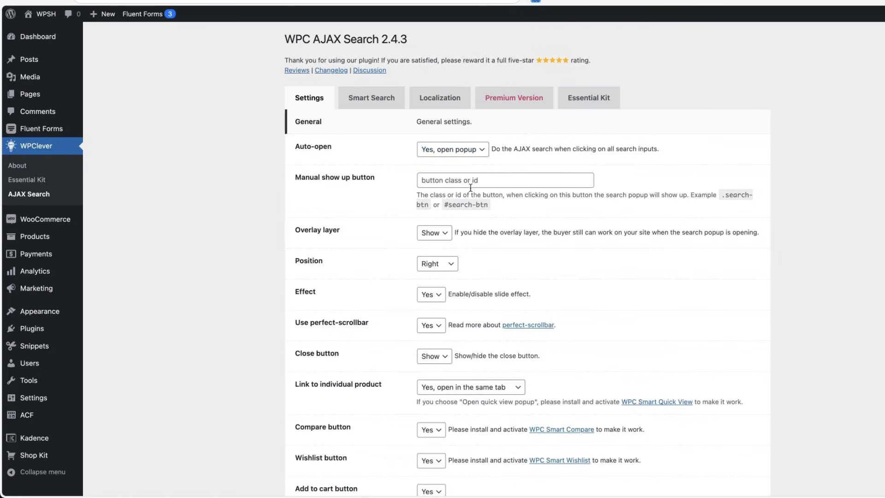
Save the AJAX Search settings with Auto-open left on 'Yes, open popup'.
left_click(461, 149)
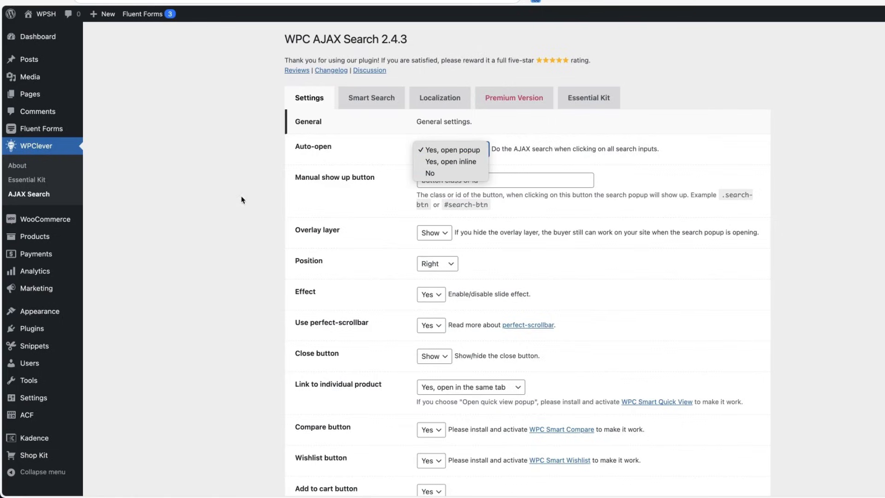
scroll(241, 198, "down", 15)
left_click(325, 406)
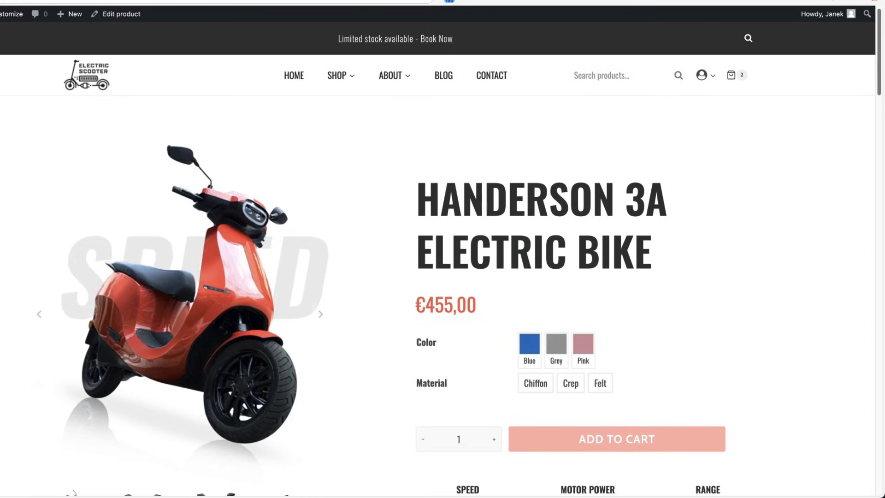
Test the storefront popup search for 'bike', checking its category filter.
left_click(748, 38)
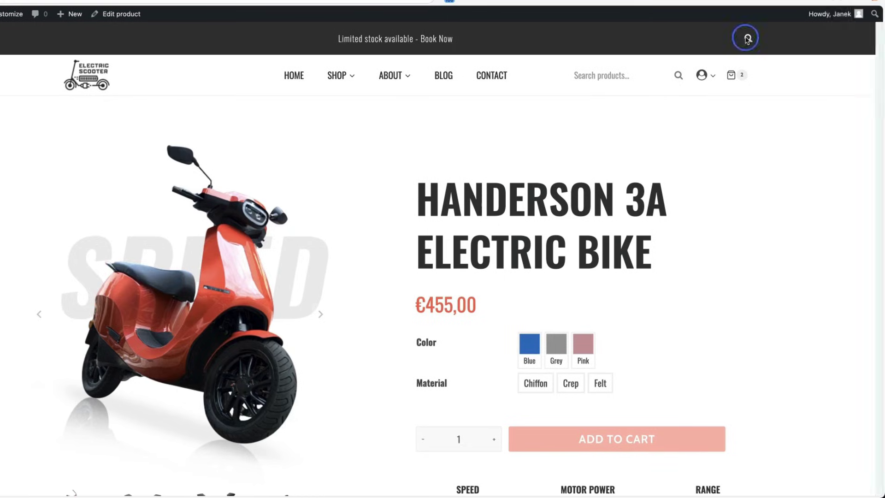
type("bike")
key("Return")
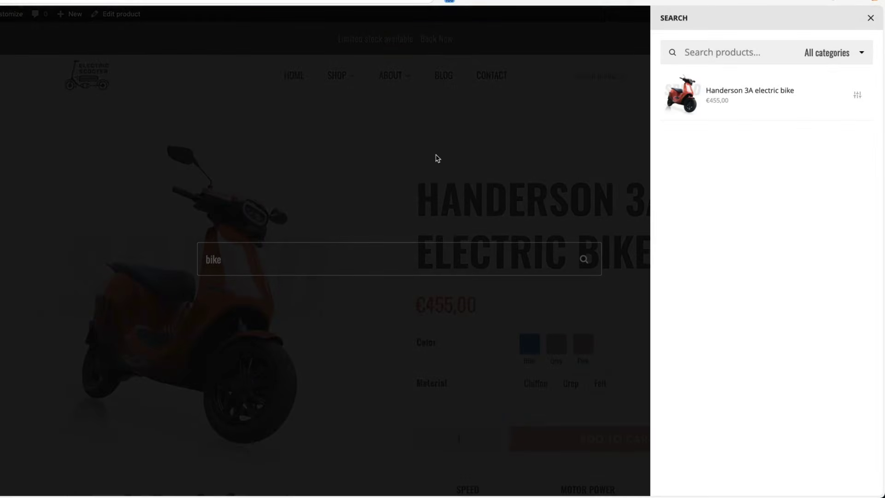
left_click(828, 54)
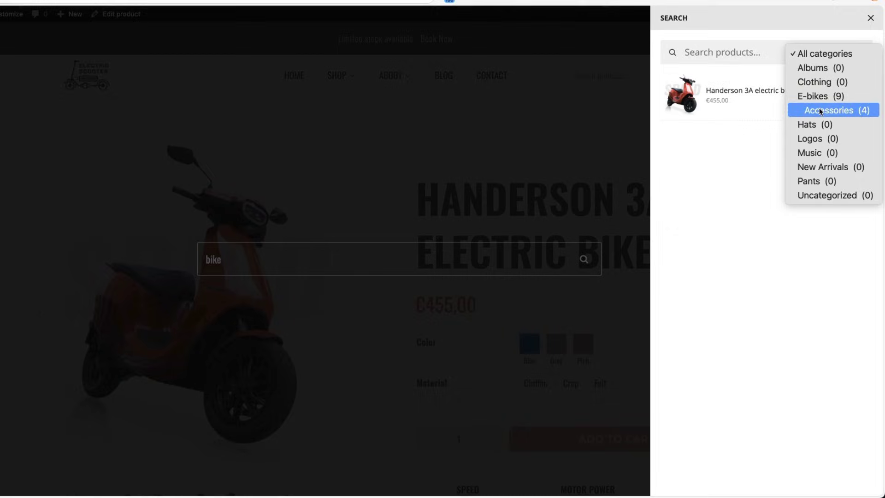
left_click(733, 144)
left_click(602, 152)
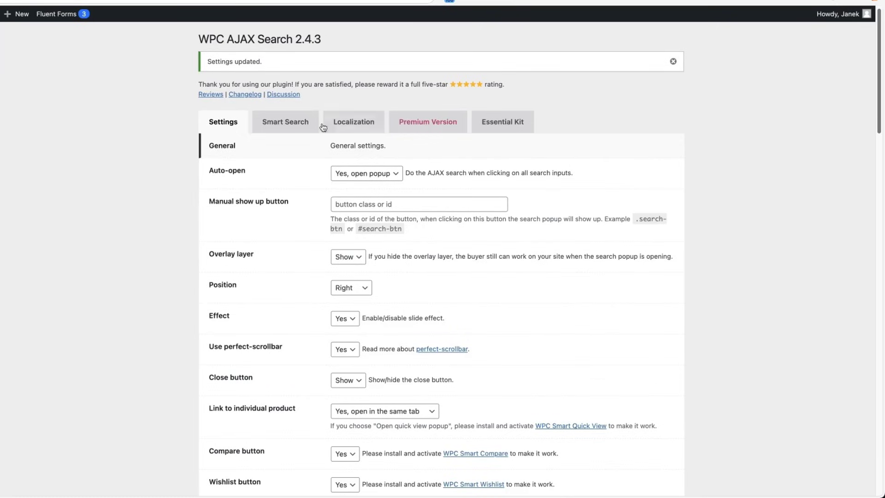
Switch Auto-open to 'Yes, open inline', retest a 'bike' search, then restore 'Yes, open popup'.
left_click(364, 173)
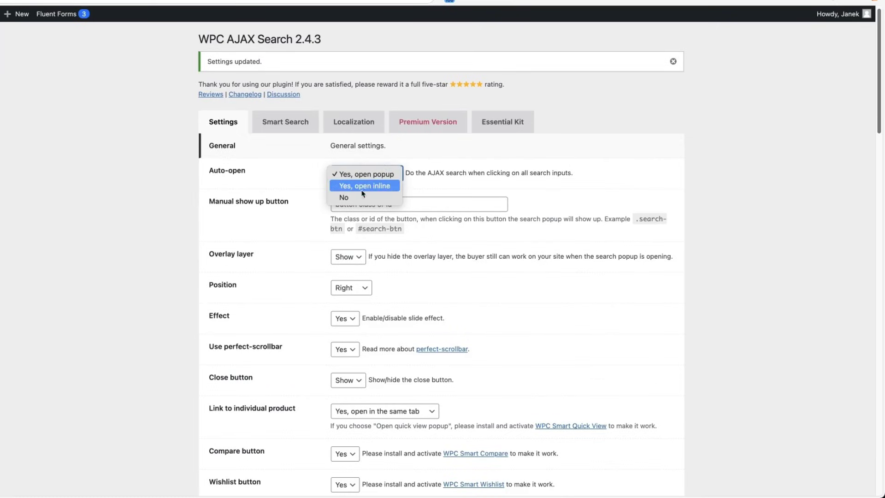
left_click(364, 188)
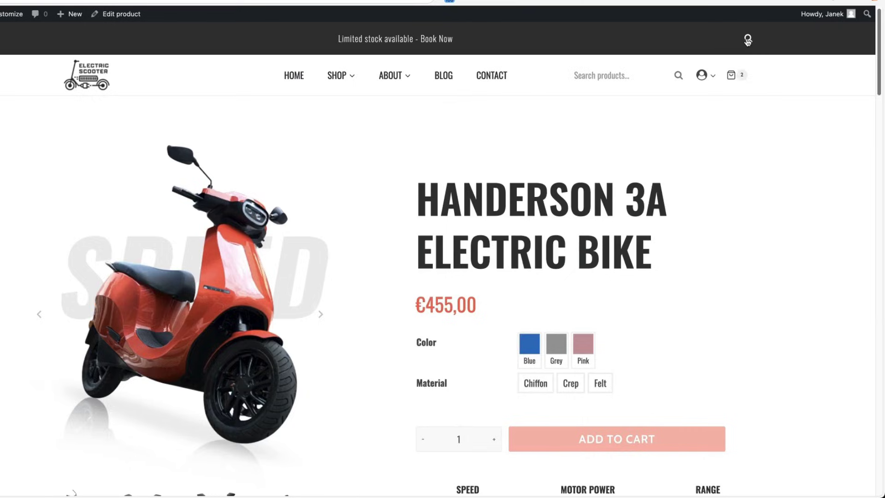
left_click(747, 38)
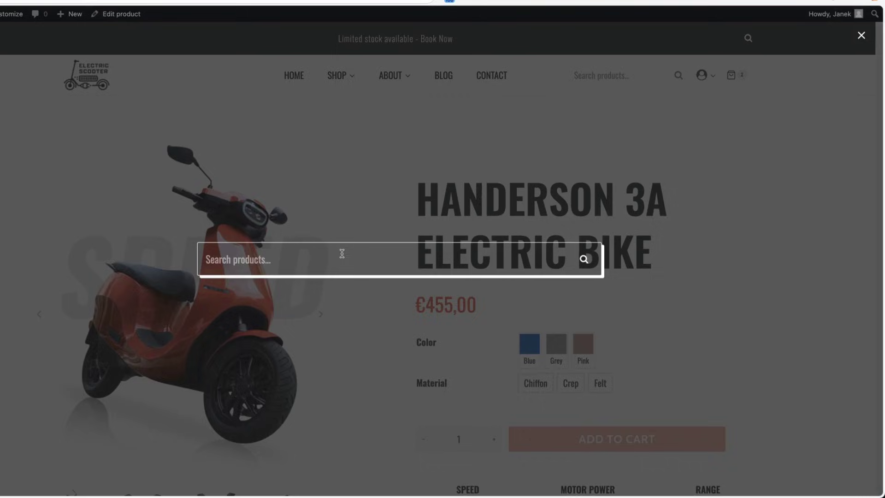
type("bike")
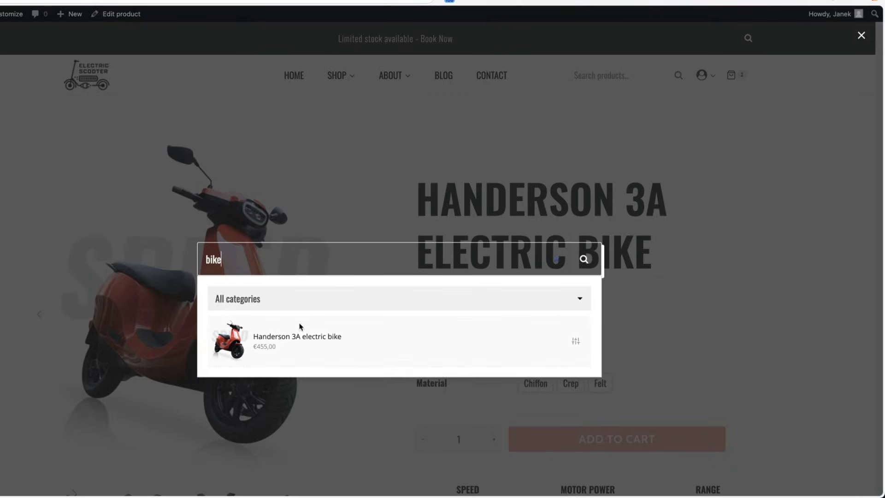
left_click(572, 300)
key("Escape")
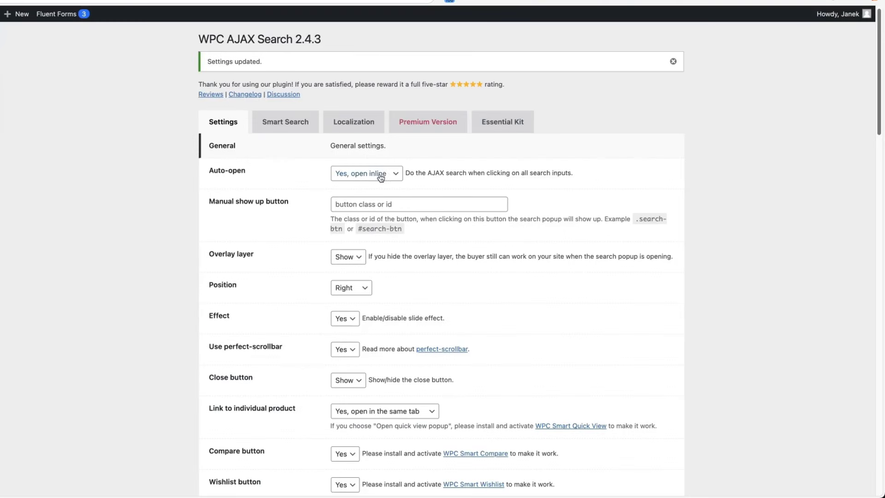
left_click(367, 173)
left_click(367, 176)
Paste .search-toggle-open.search-toggle-style-default into the Manual show up button field.
left_click(171, 269)
left_click(369, 203)
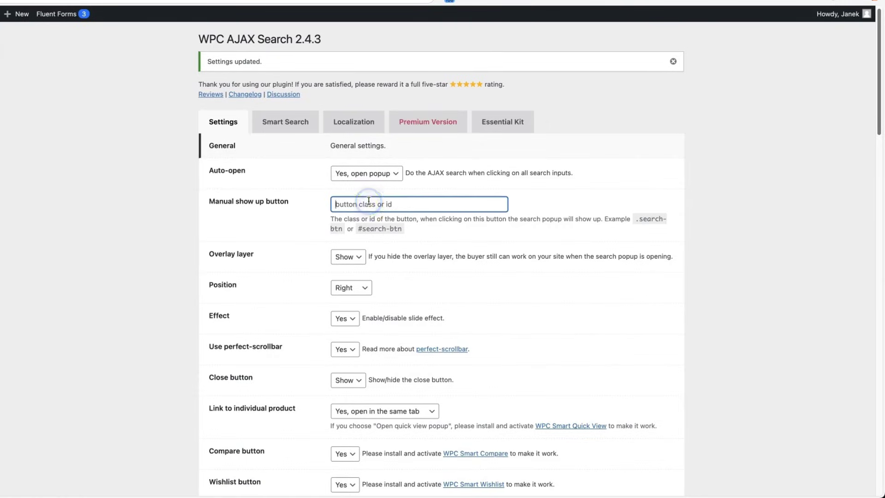
type(".search-toggle-open.search-toggle-style-default")
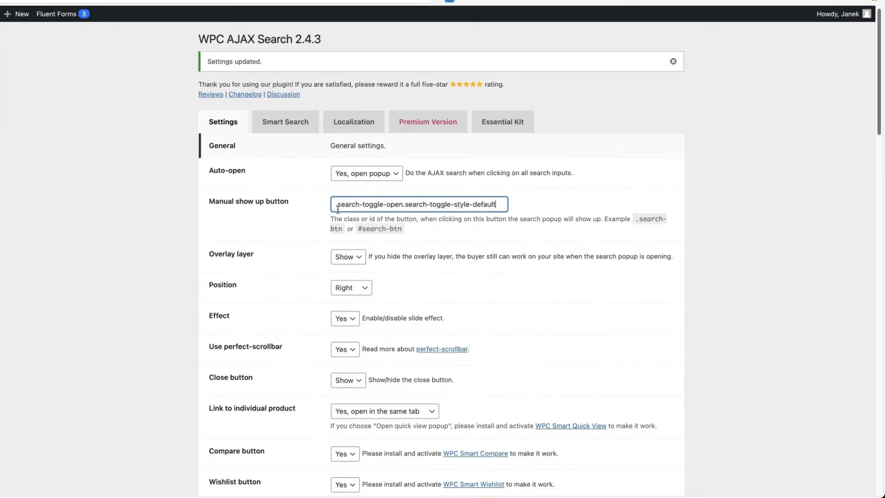
Review the remaining search options, keeping Products searchable and Search by SKU enabled.
scroll(368, 198, "down", 3)
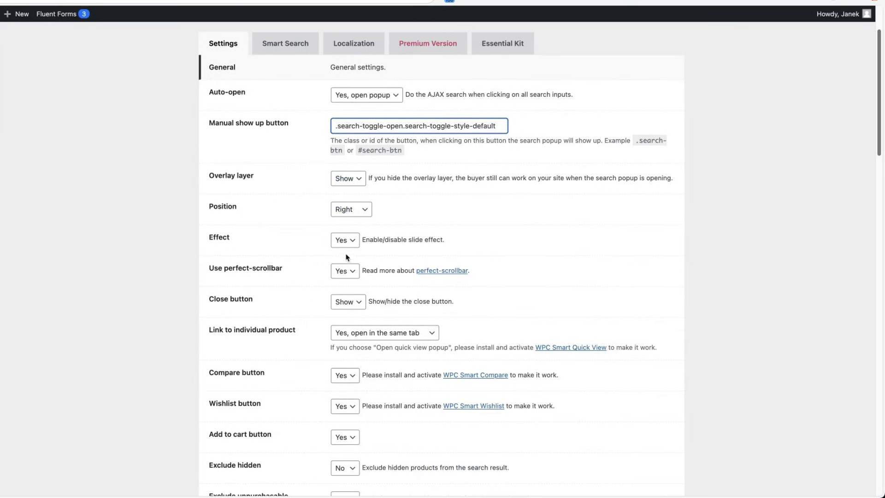
scroll(369, 244, "down", 3)
scroll(370, 243, "down", 1)
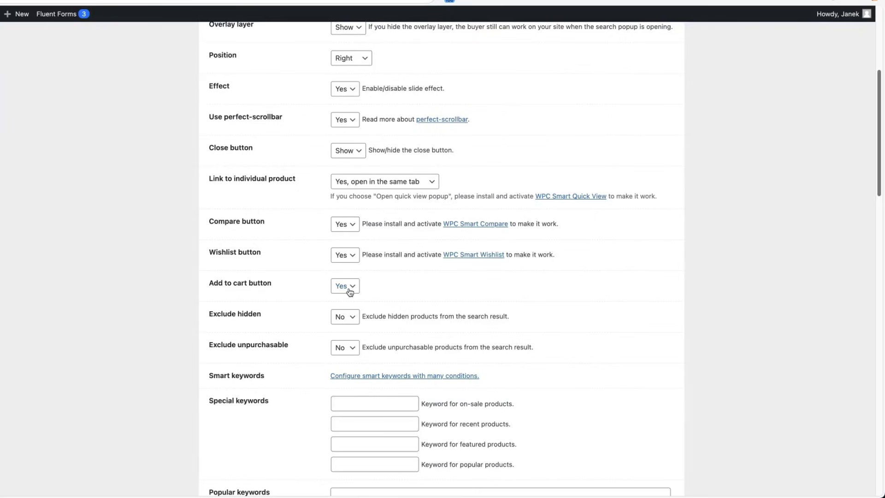
scroll(348, 289, "down", 14)
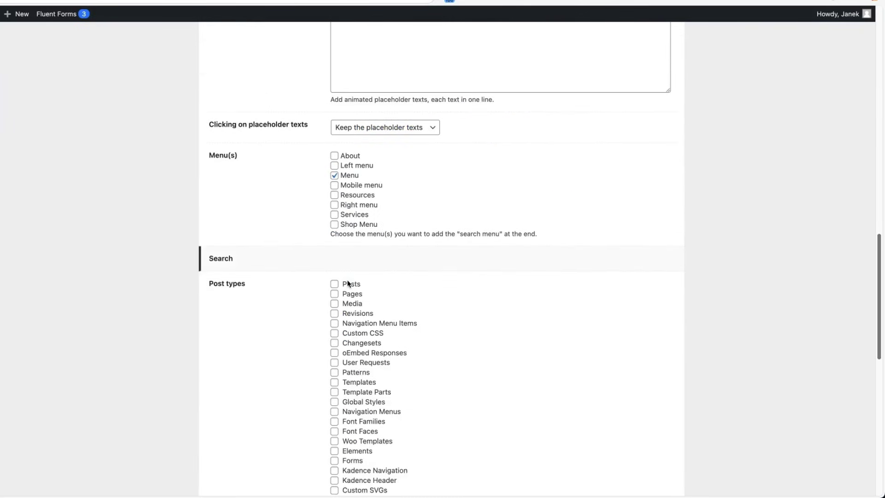
scroll(348, 284, "down", 2)
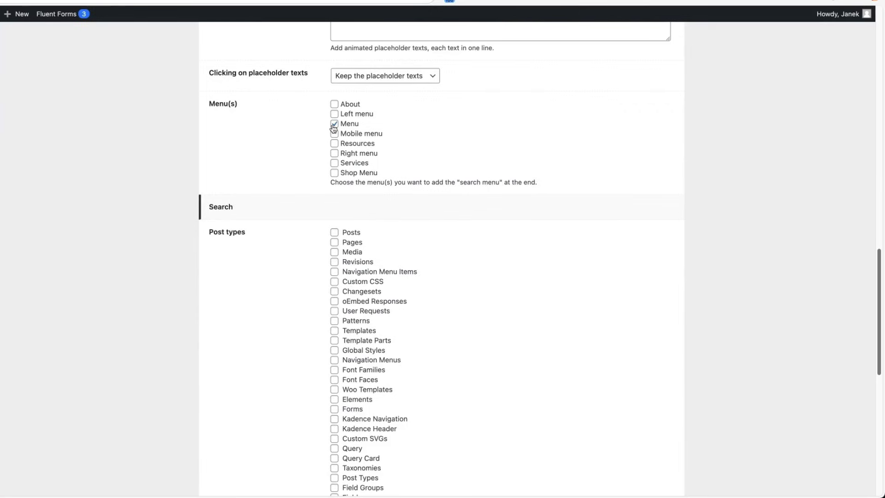
scroll(442, 260, "down", 5)
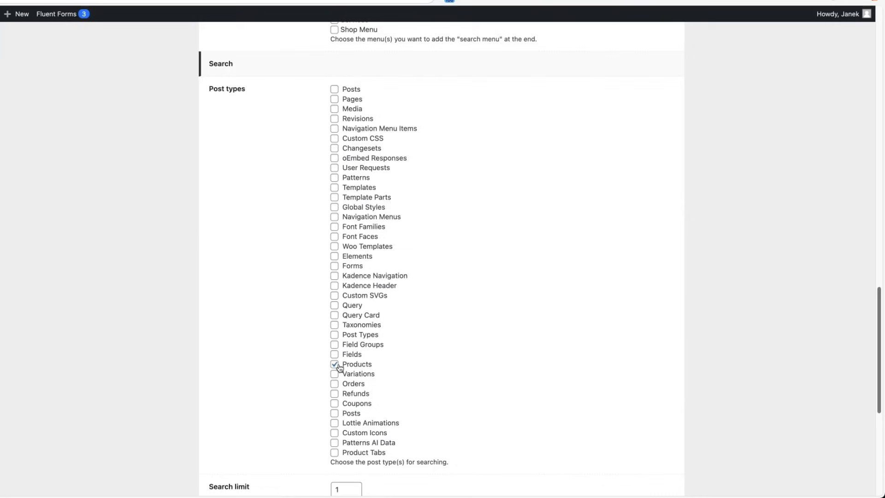
scroll(507, 328, "down", 1)
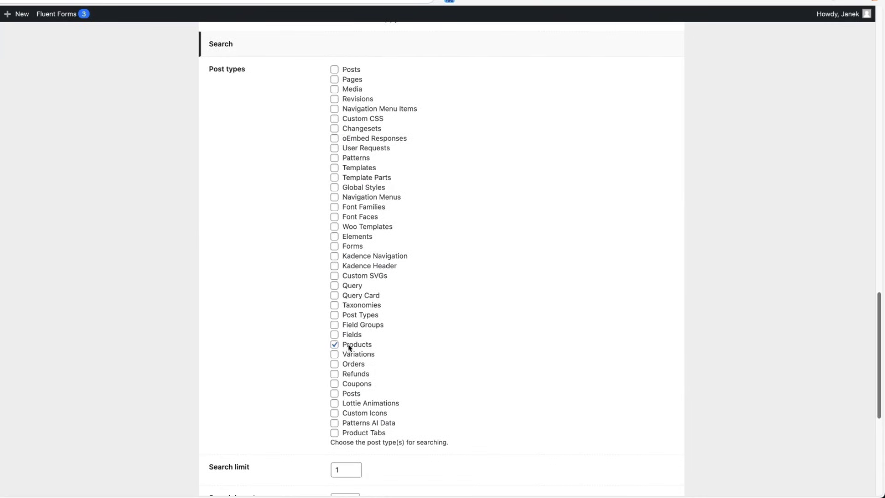
scroll(496, 331, "down", 5)
scroll(500, 331, "down", 2)
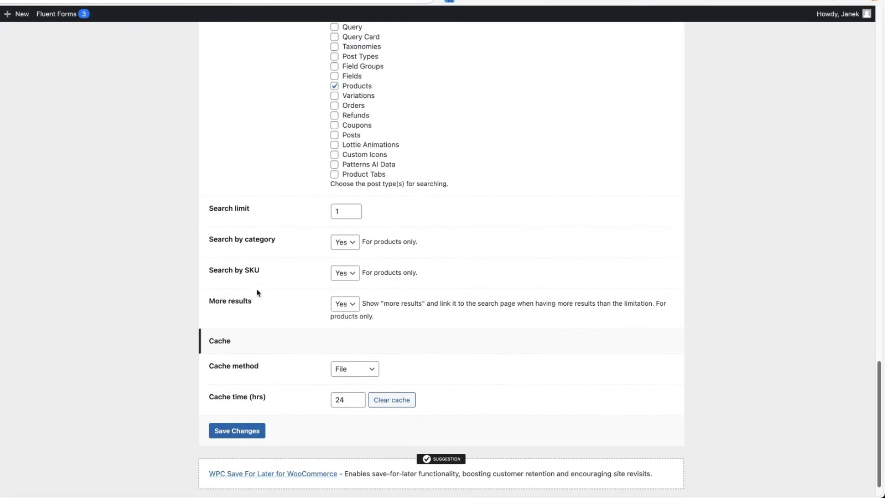
left_click(356, 276)
left_click(356, 275)
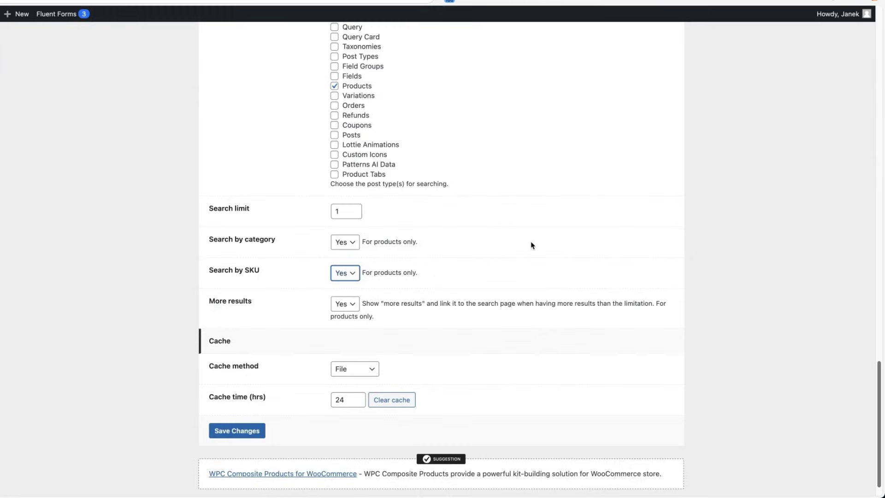
scroll(352, 243, "down", 2)
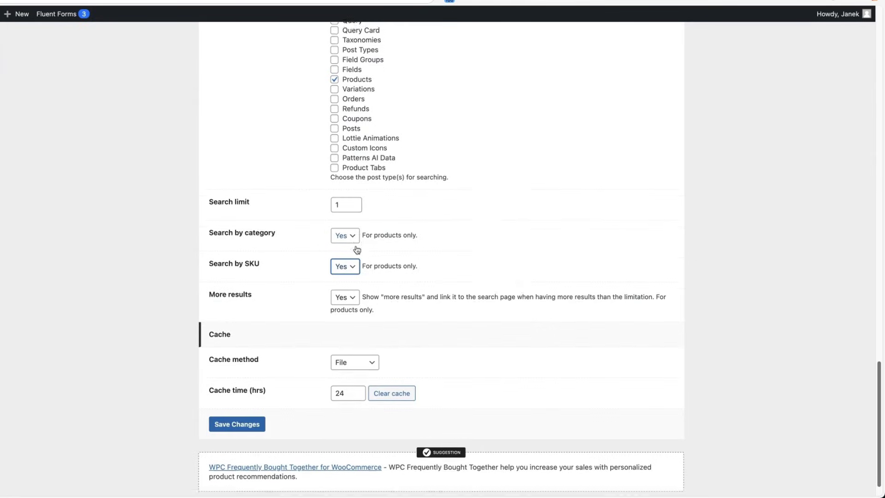
Save the AJAX Search settings, then review the Smart Search and Localization tabs.
left_click(255, 394)
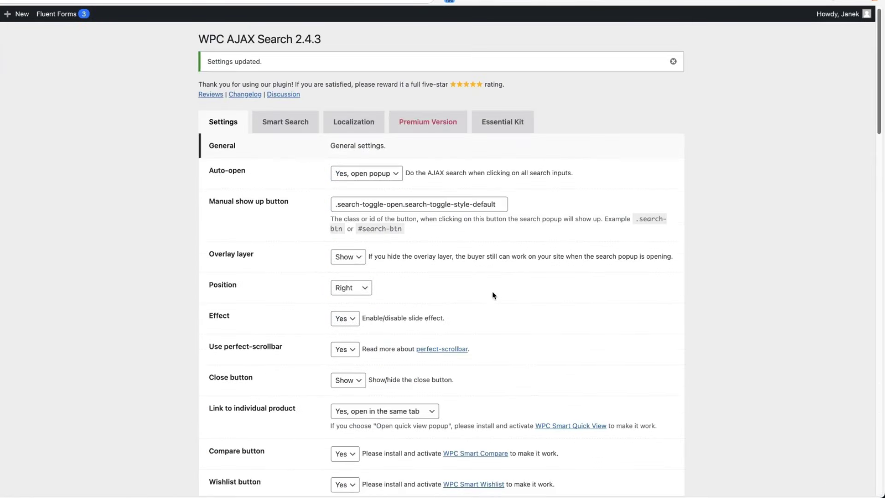
left_click(303, 95)
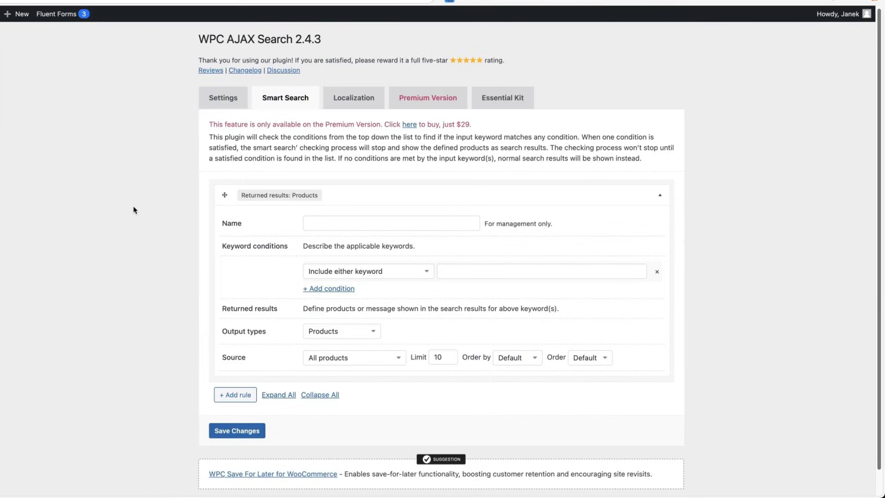
left_click(352, 108)
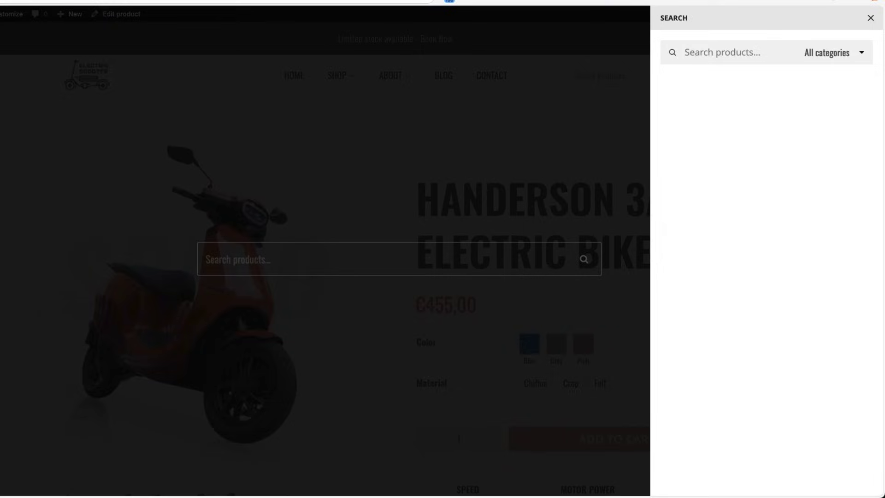
type("bike")
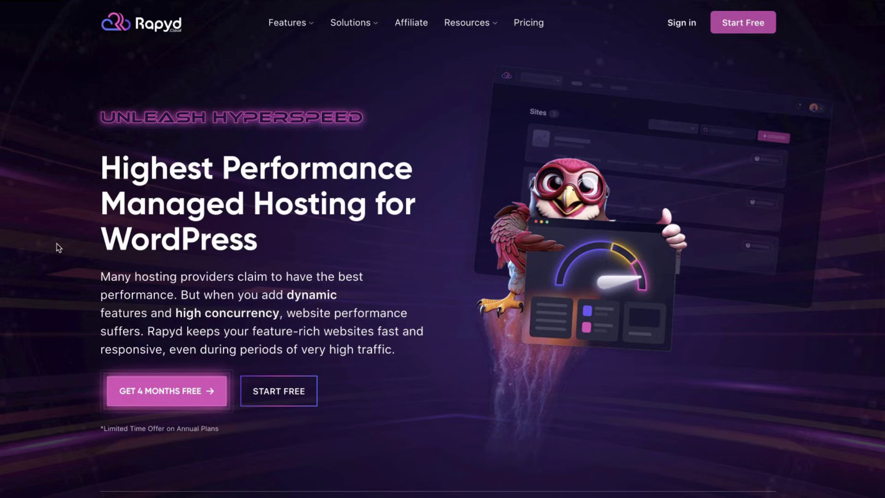
Scroll the Rapyd Cloud homepage past the performance features to 'Prioritizing Security at Every Layer'.
scroll(56, 244, "down", 2)
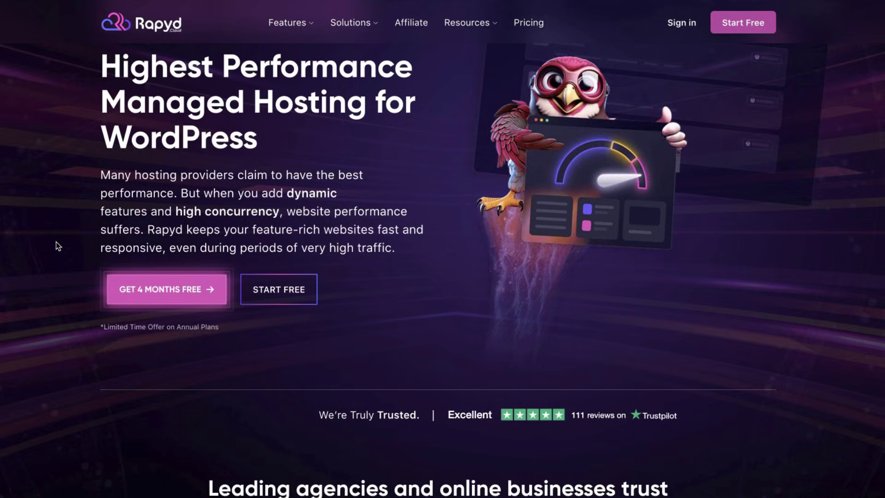
scroll(58, 246, "down", 2)
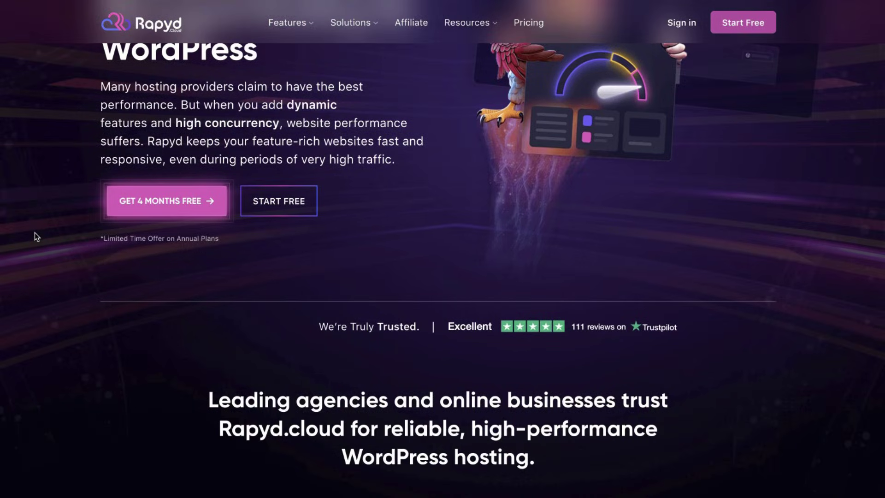
scroll(35, 233, "down", 12)
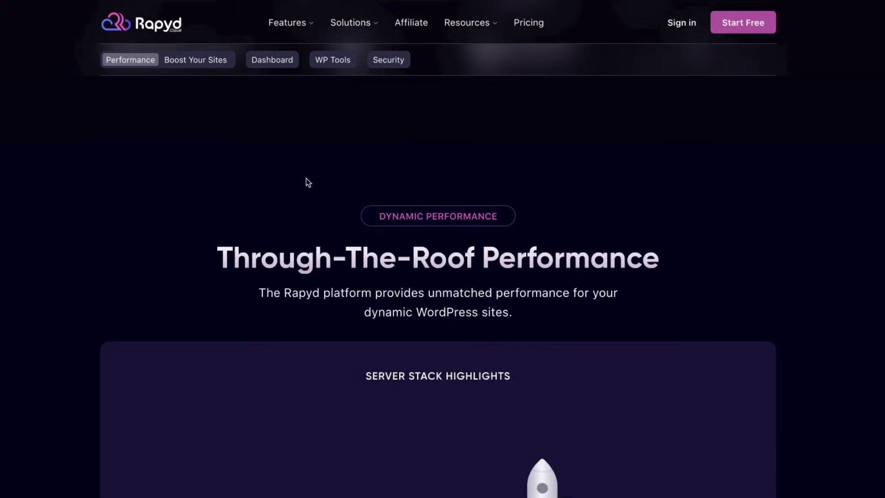
scroll(24, 158, "down", 8)
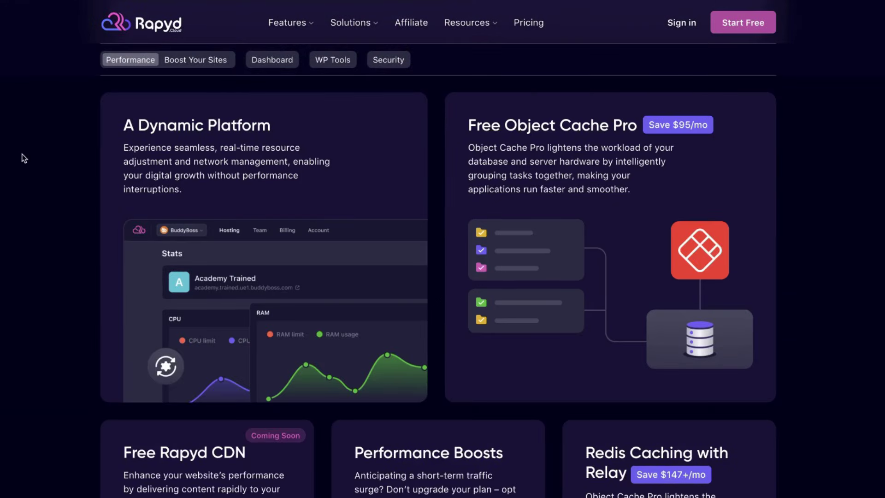
scroll(79, 197, "down", 6)
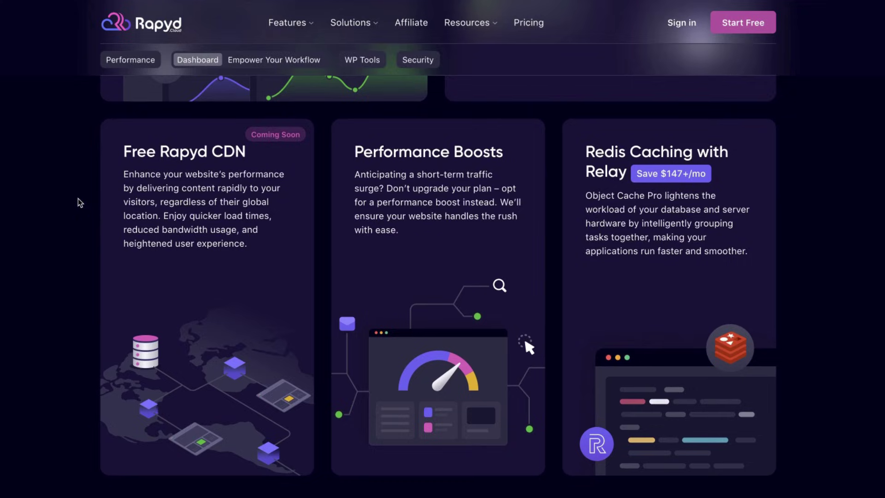
scroll(99, 201, "down", 10)
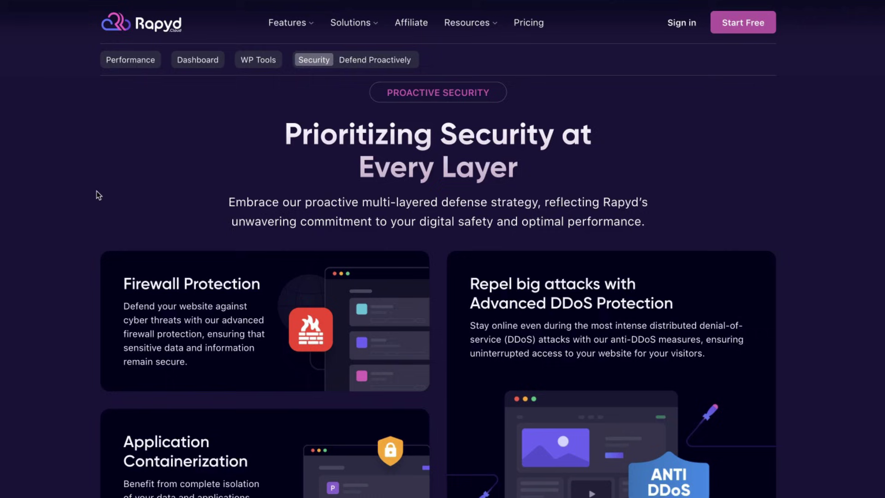
Scroll through the Rapyd security feature cards and return to the top hero.
scroll(95, 191, "down", 2)
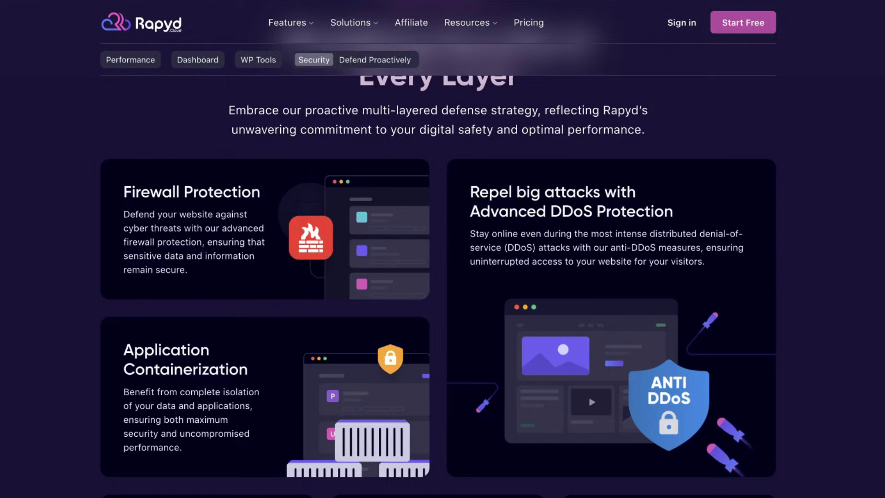
scroll(78, 276, "down", 1)
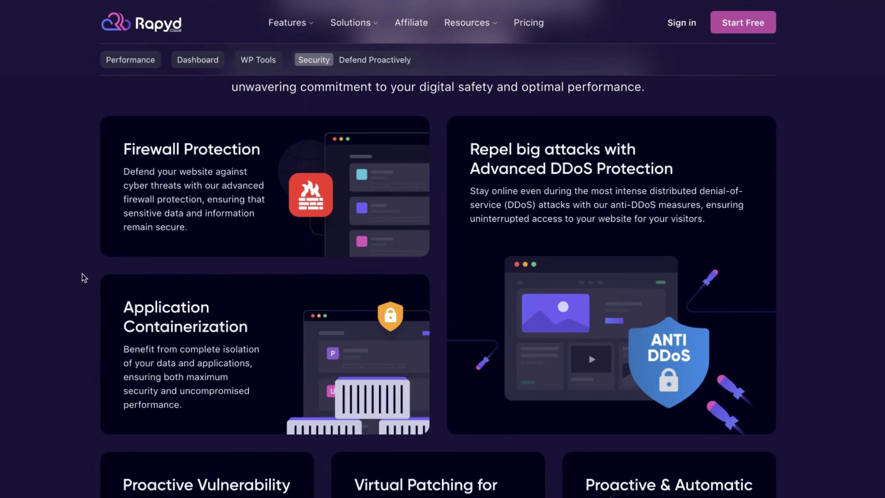
scroll(83, 276, "down", 3)
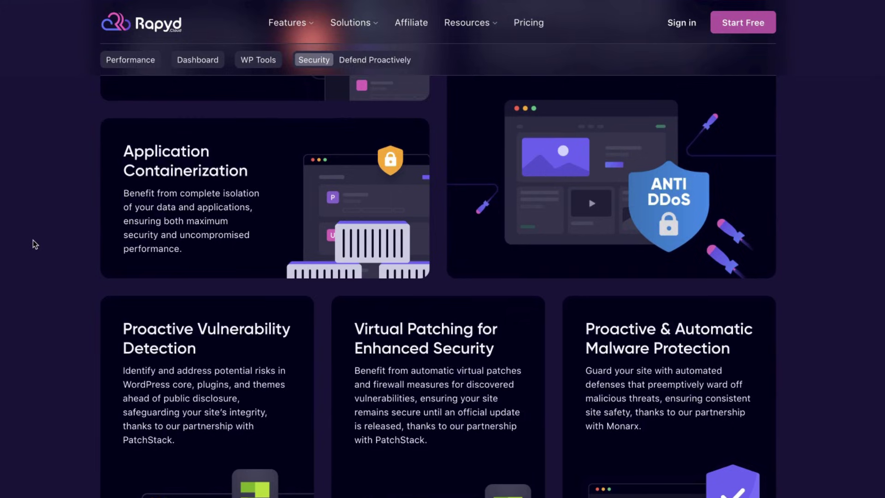
scroll(32, 240, "down", 1)
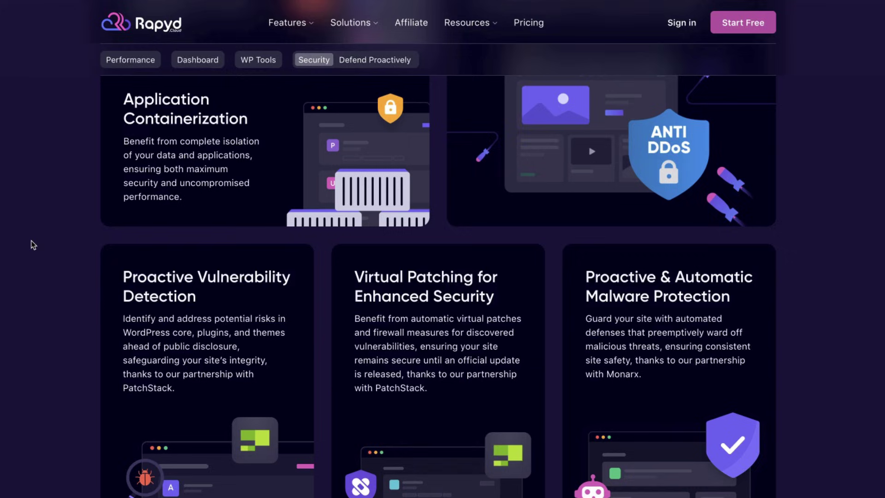
scroll(24, 244, "down", 1)
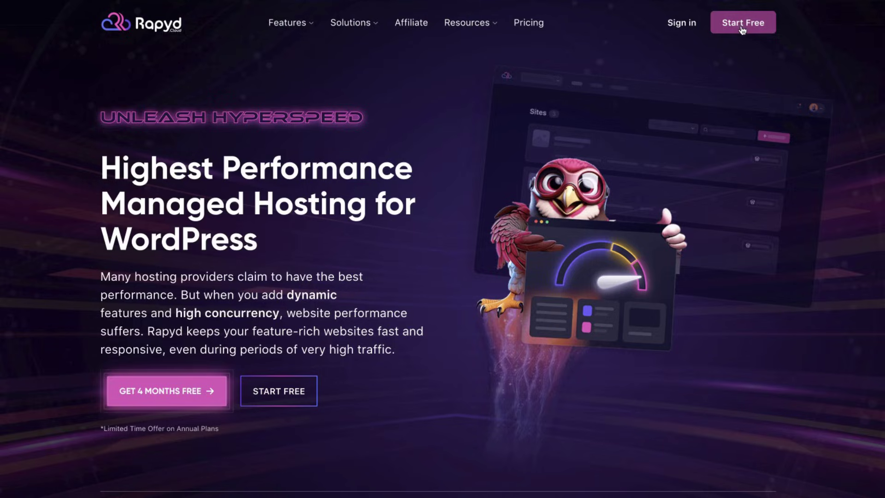
Start the Rapyd 7-day free Startup trial signup, then switch to the Sites dashboard.
left_click(740, 24)
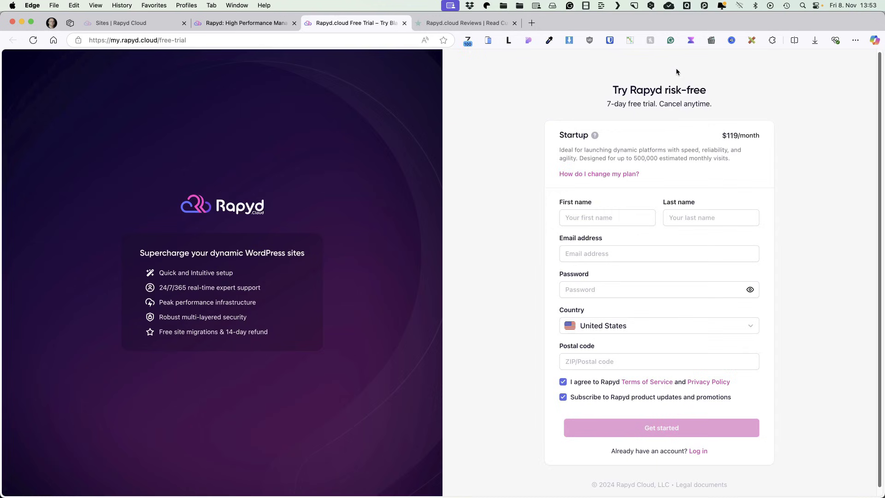
left_click(125, 23)
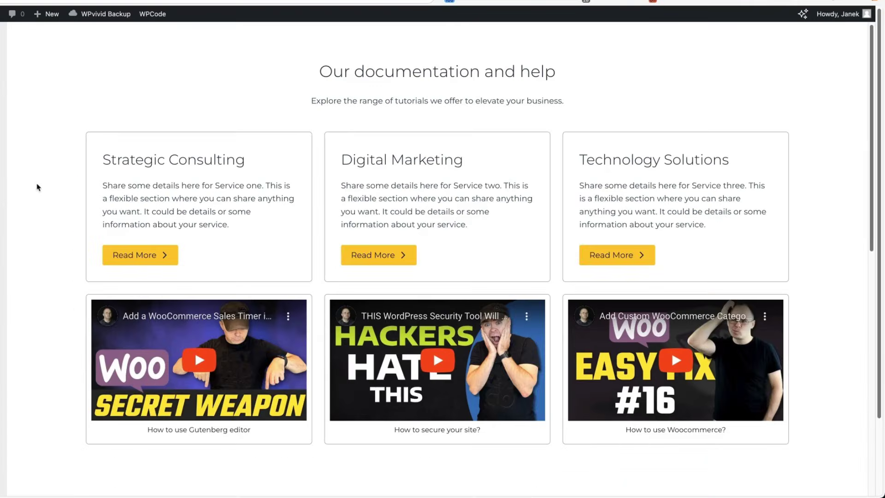
Switch on the Gold, Silver and Bronze package rules in WooCommerce Pricing Rules, expanding Bronze.
mouse_move(57, 276)
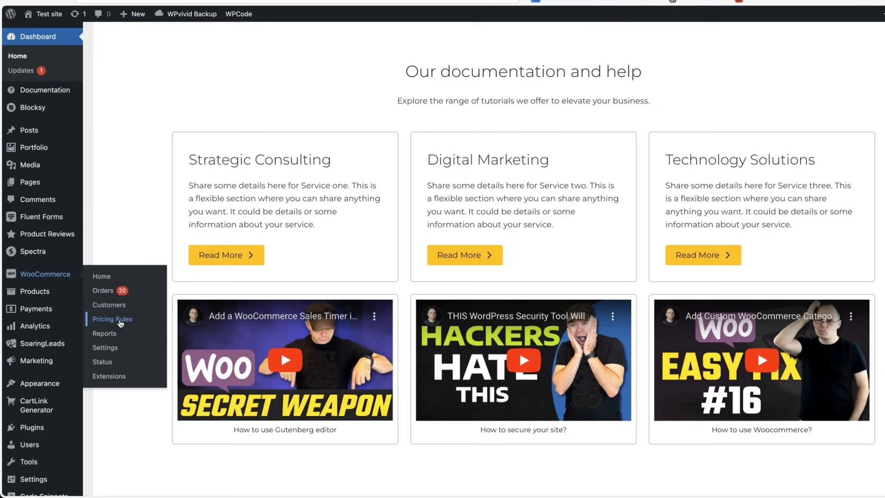
left_click(121, 321)
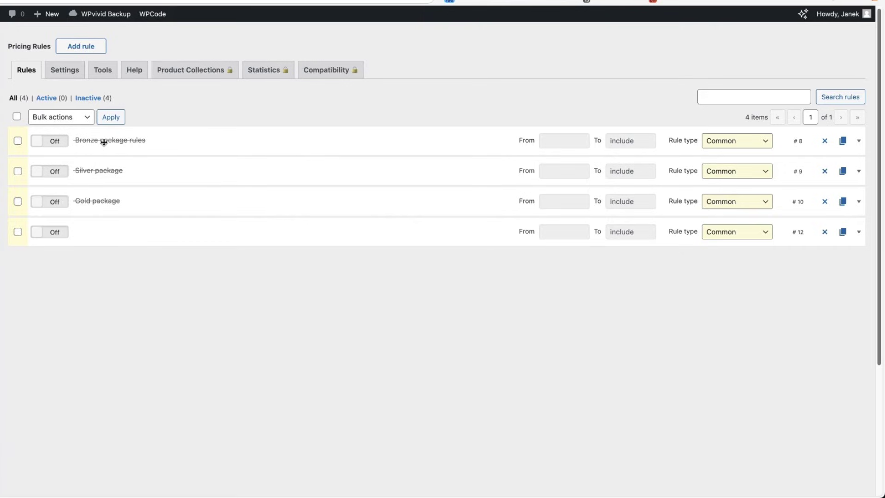
left_click(47, 201)
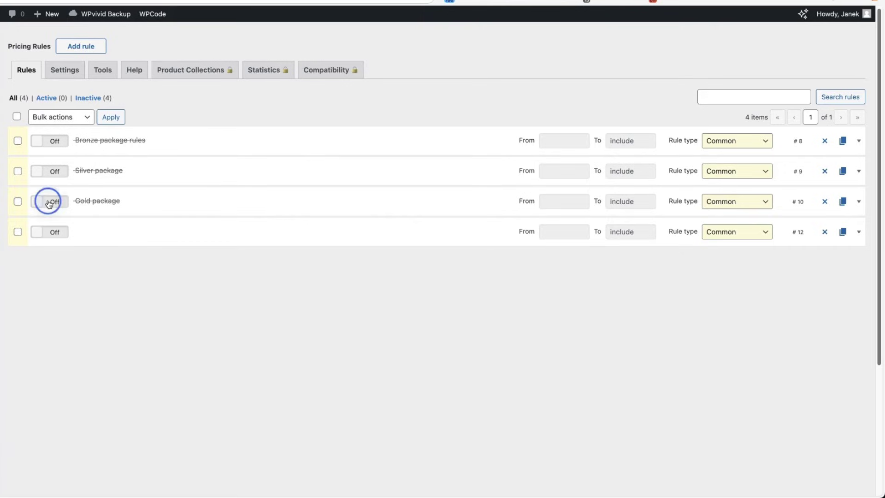
left_click(44, 173)
left_click(61, 142)
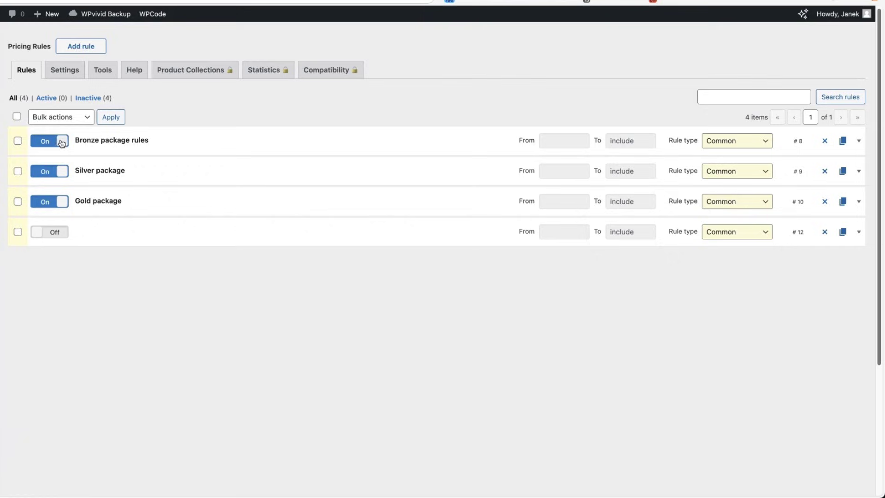
left_click(423, 139)
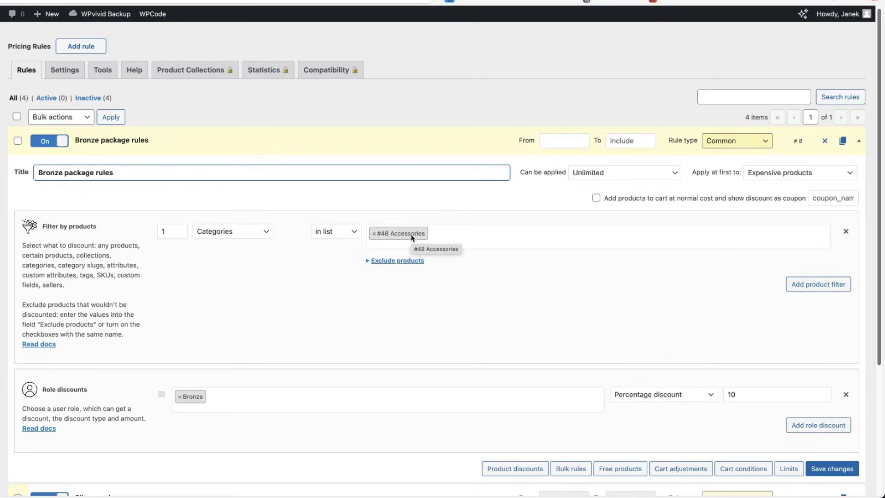
scroll(74, 223, "down", 4)
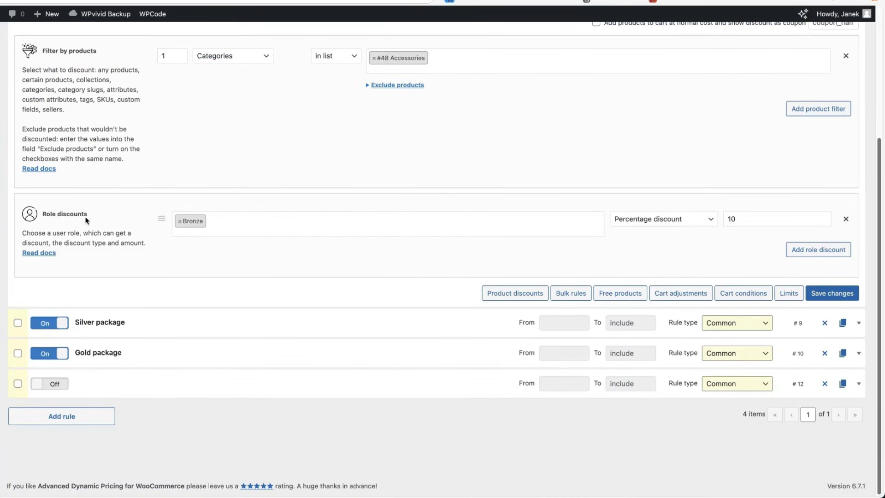
left_click(239, 218)
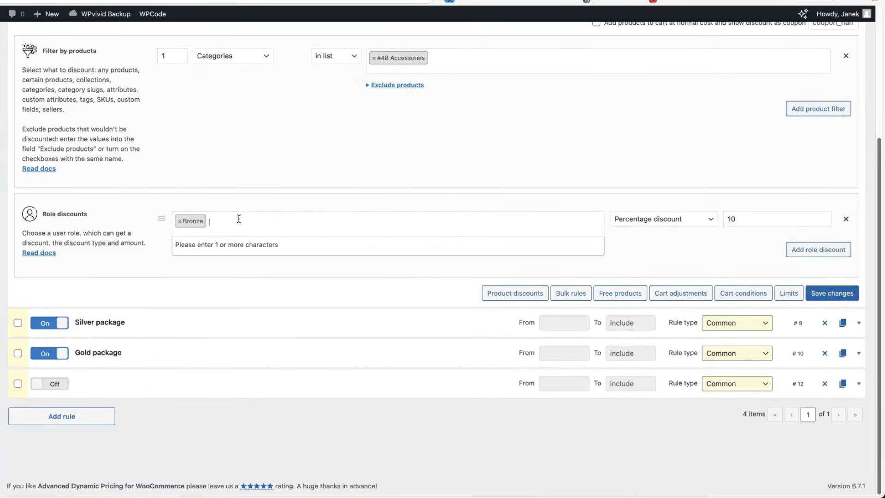
type("cus")
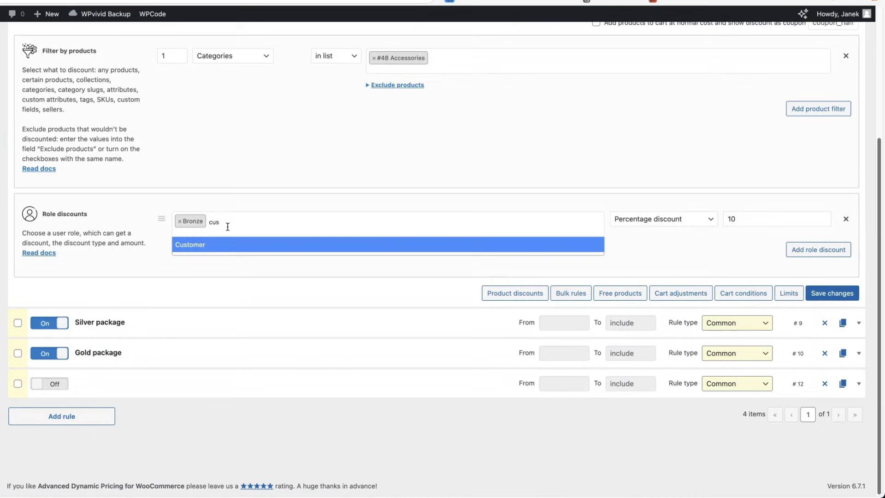
left_click(198, 247)
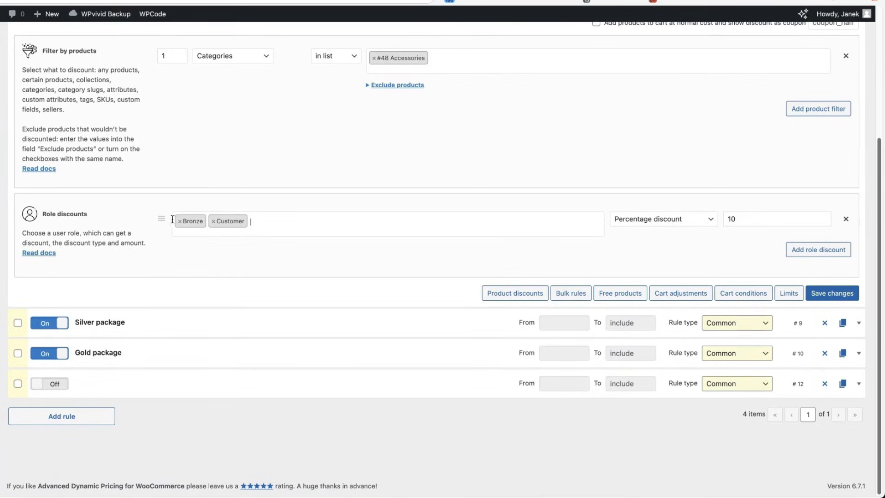
left_click(213, 222)
left_click(460, 259)
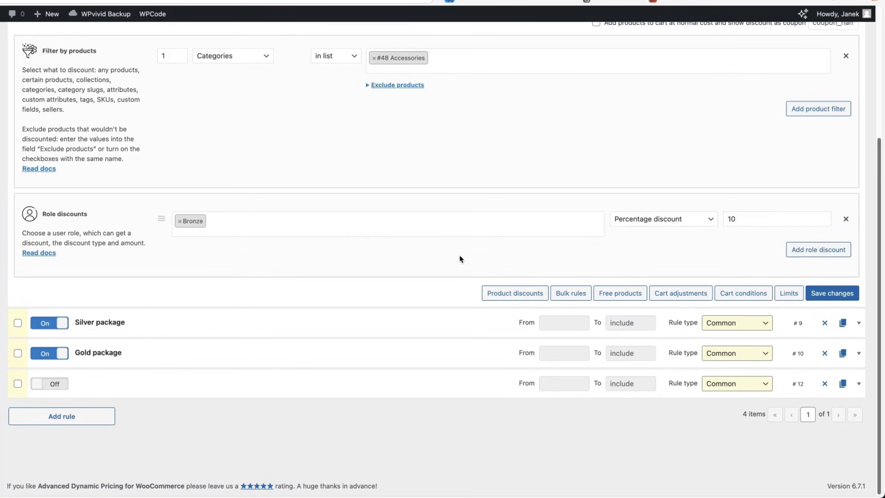
left_click(240, 323)
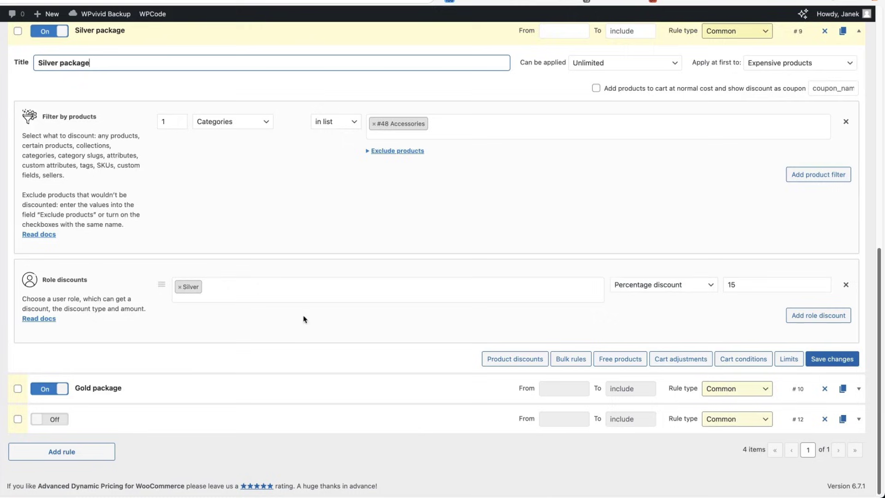
left_click(184, 380)
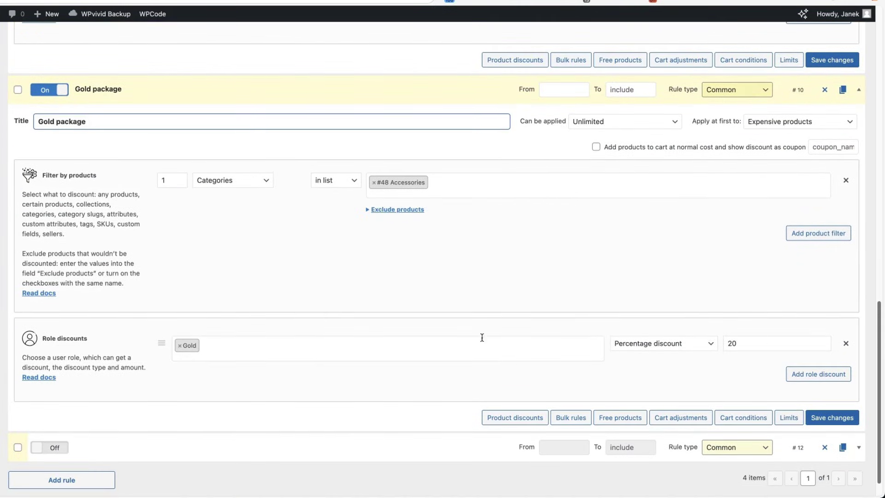
scroll(482, 336, "up", 20)
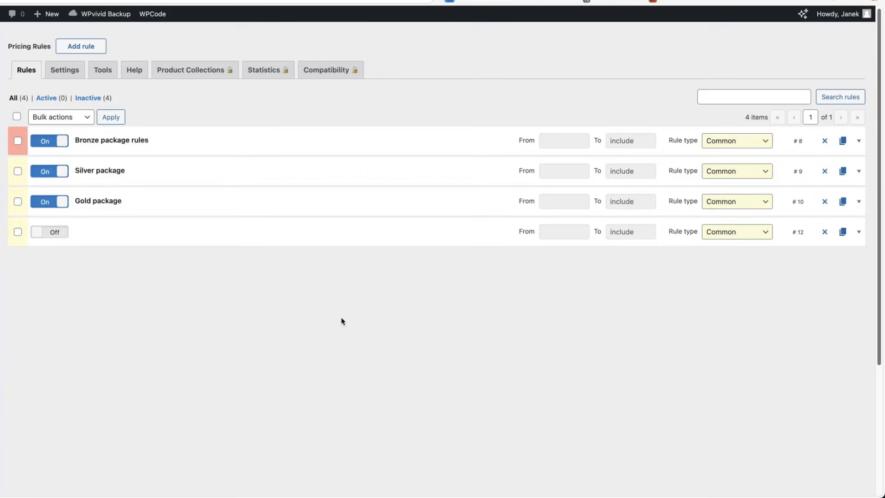
Create a product discount rule named 'Demo rule' targeting product #426 Blue Umbrella.
left_click(64, 45)
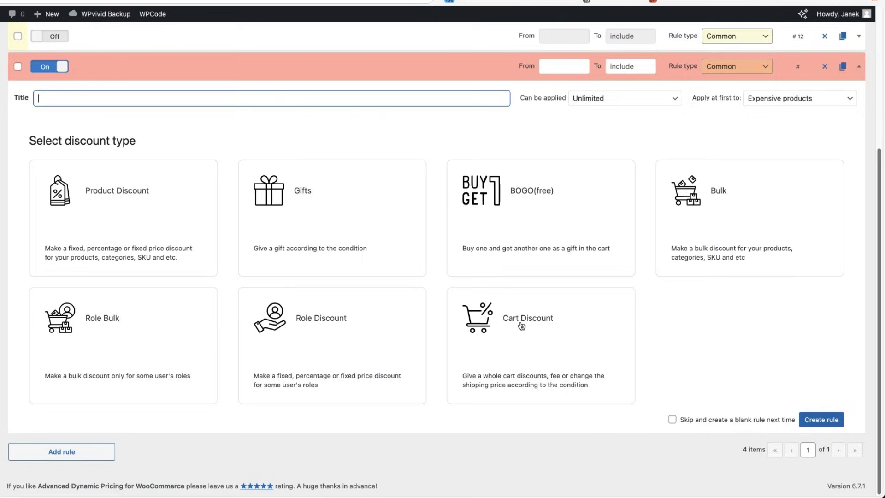
left_click(134, 178)
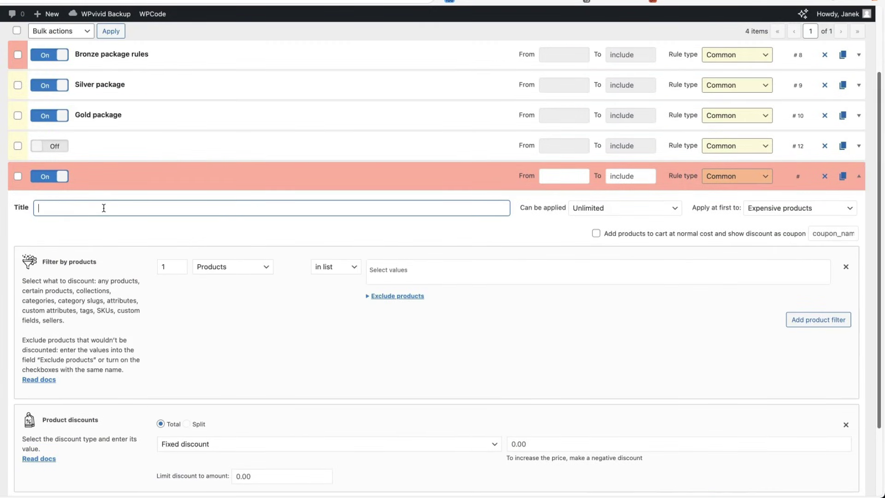
type("Demo rule")
scroll(235, 179, "down", 3)
left_click(235, 179)
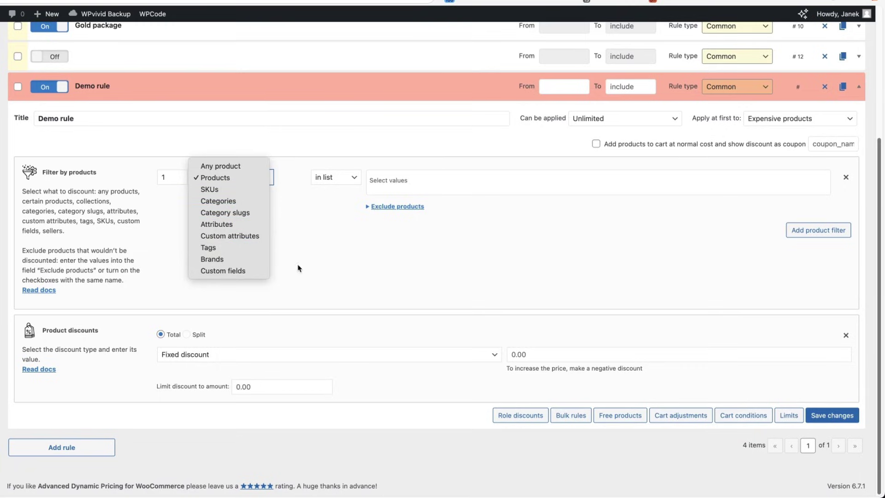
left_click(314, 244)
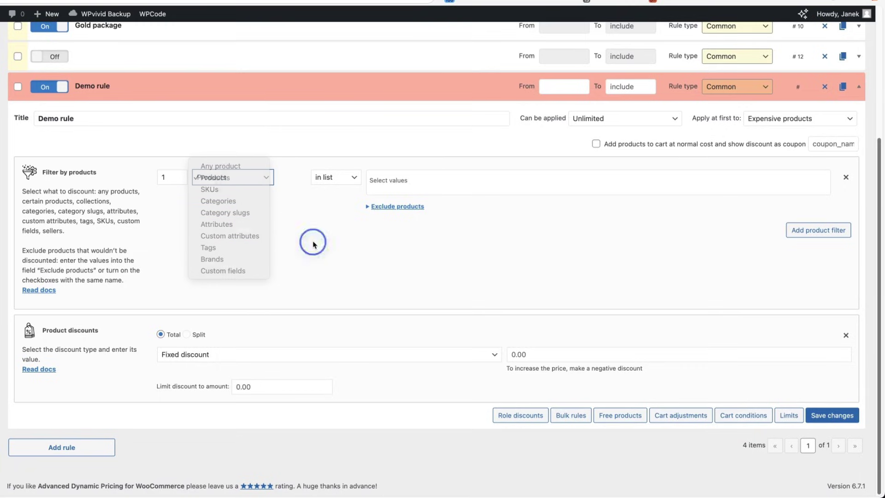
left_click(426, 182)
left_click(411, 179)
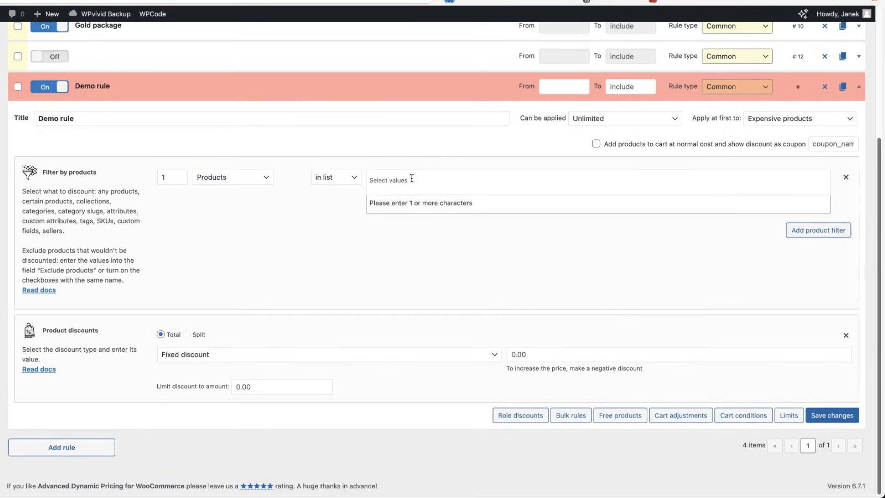
type("blue")
left_click(416, 201)
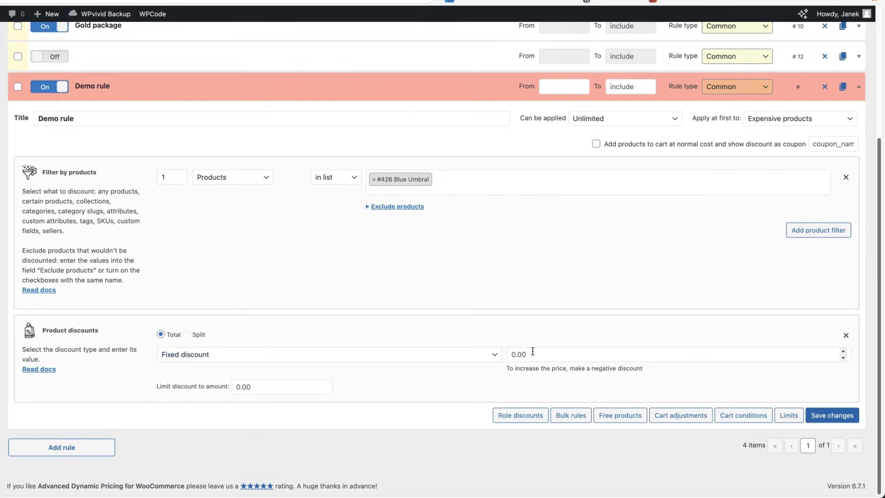
Set the product discount to a 20 percentage discount and add a Role discounts section.
left_click(212, 355)
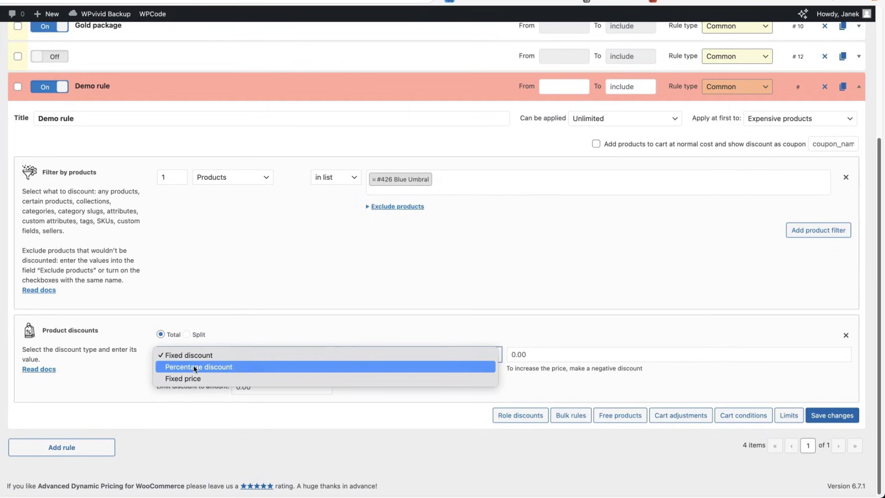
left_click(237, 367)
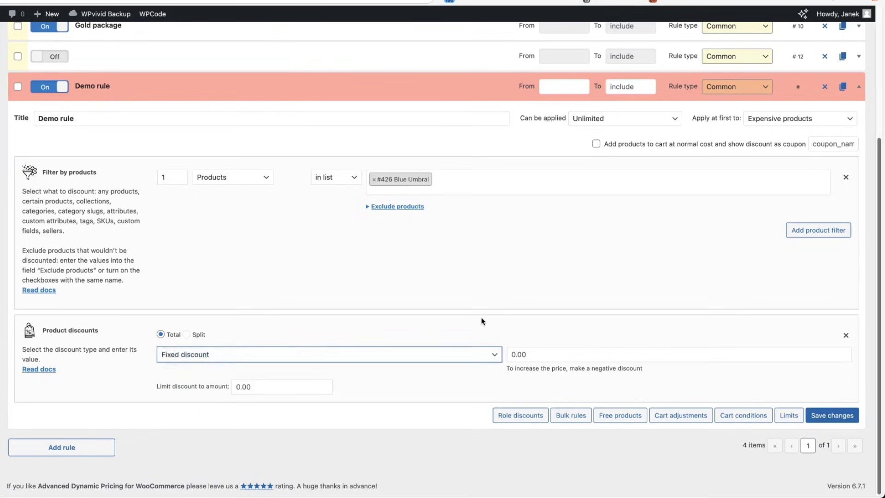
key("Tab")
type("20")
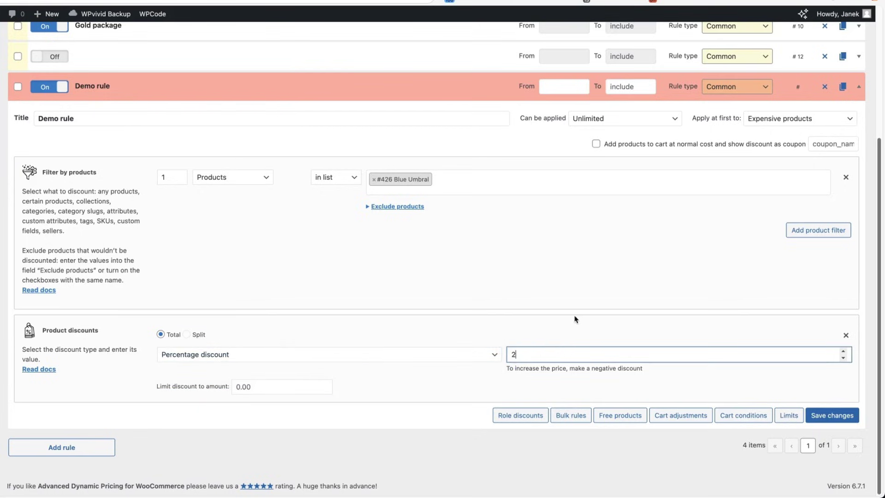
left_click(515, 421)
Add a Cart conditions row requiring Subtotal (exc. VAT) of at least 1000, then delete it.
scroll(450, 355, "down", 2)
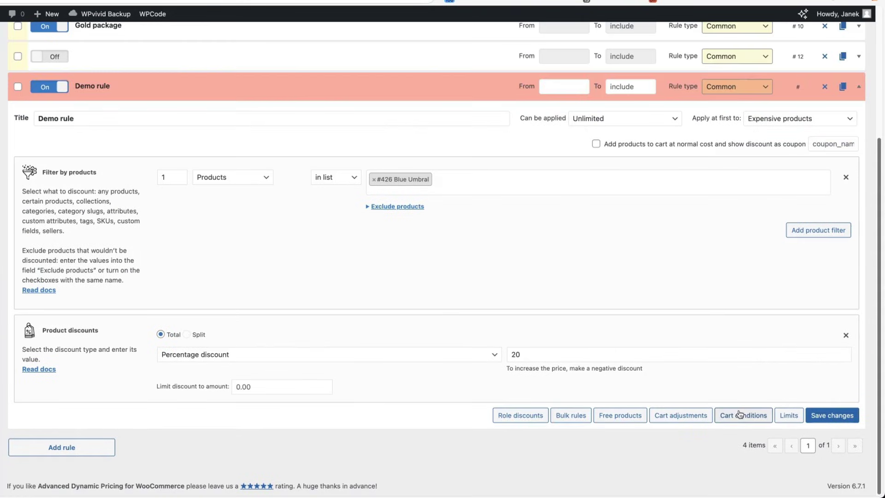
left_click(740, 414)
scroll(381, 391, "down", 3)
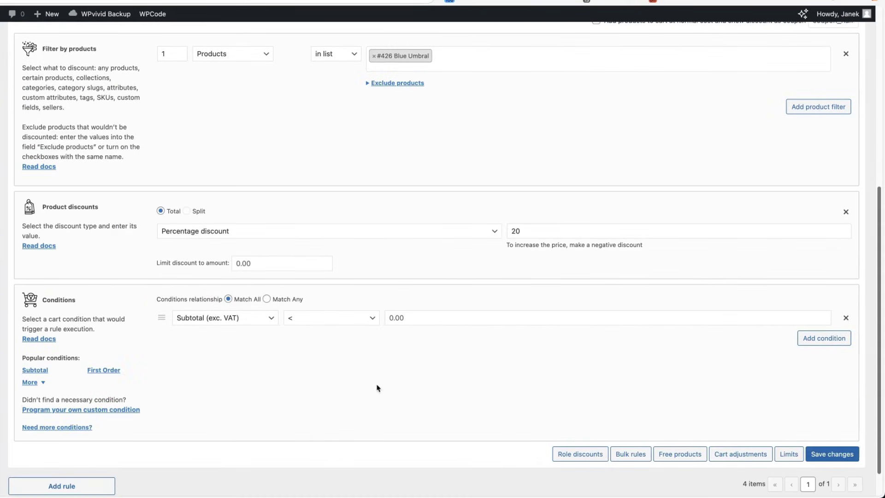
left_click(215, 318)
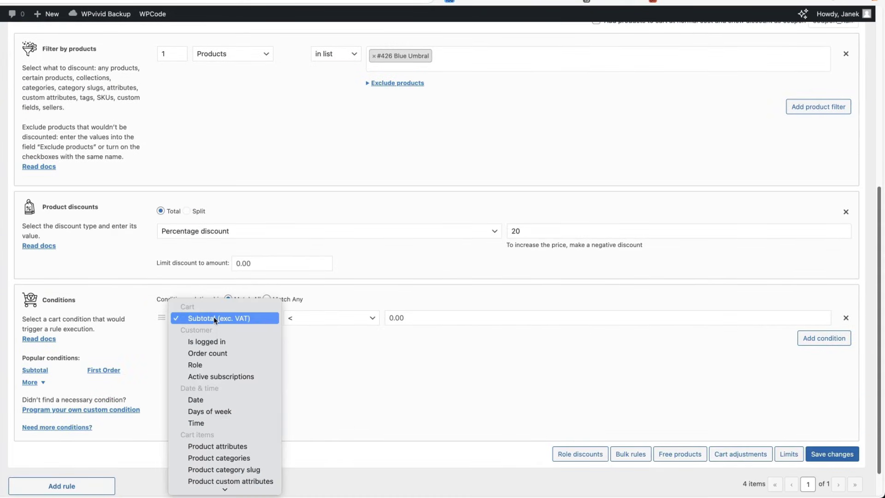
left_click(215, 318)
left_click(414, 321)
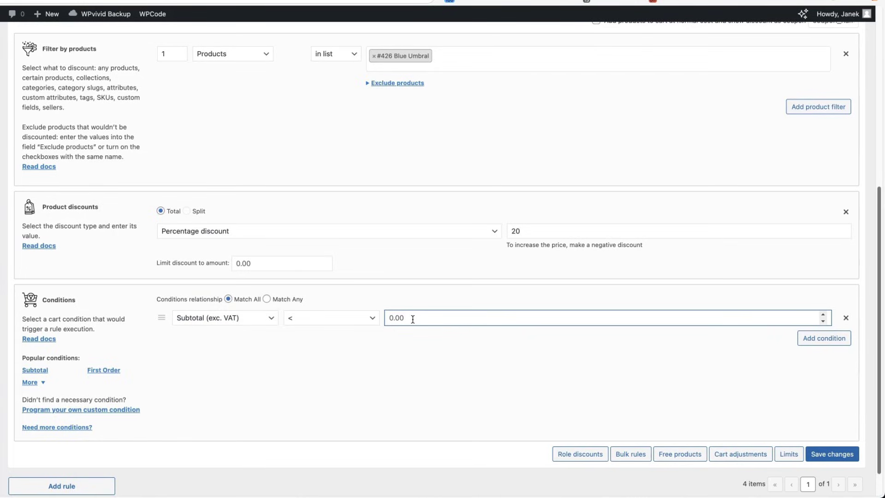
type("1000")
left_click(314, 317)
left_click(298, 349)
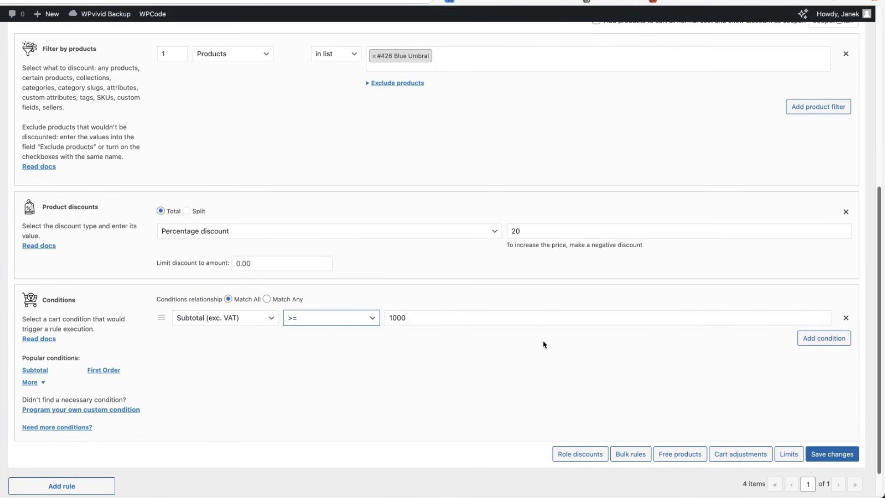
left_click(845, 318)
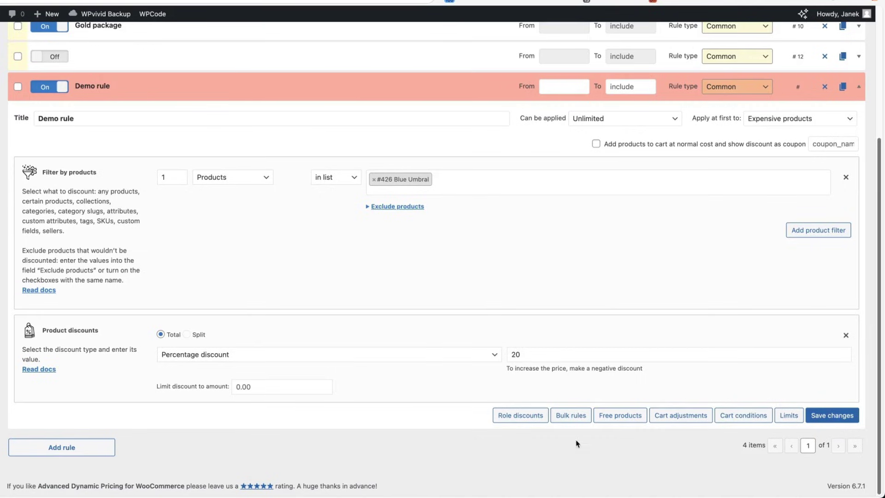
Add a Bulk rules section with a first range of 1–3 items at 5 off.
left_click(570, 416)
scroll(307, 364, "down", 2)
scroll(258, 360, "down", 1)
type("1")
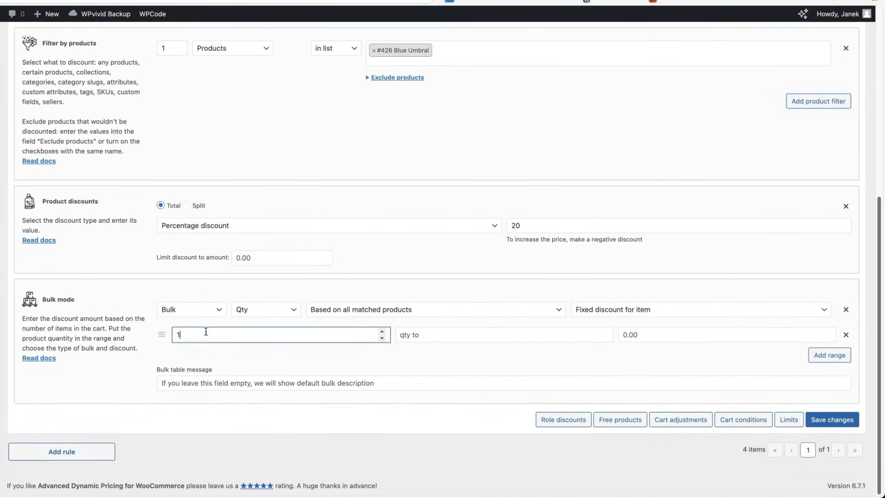
left_click(427, 336)
type("3")
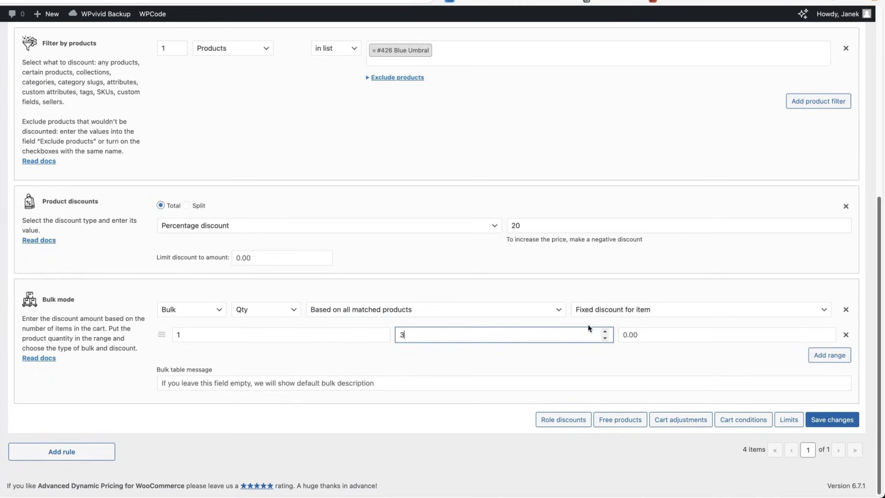
left_click(639, 334)
type("5")
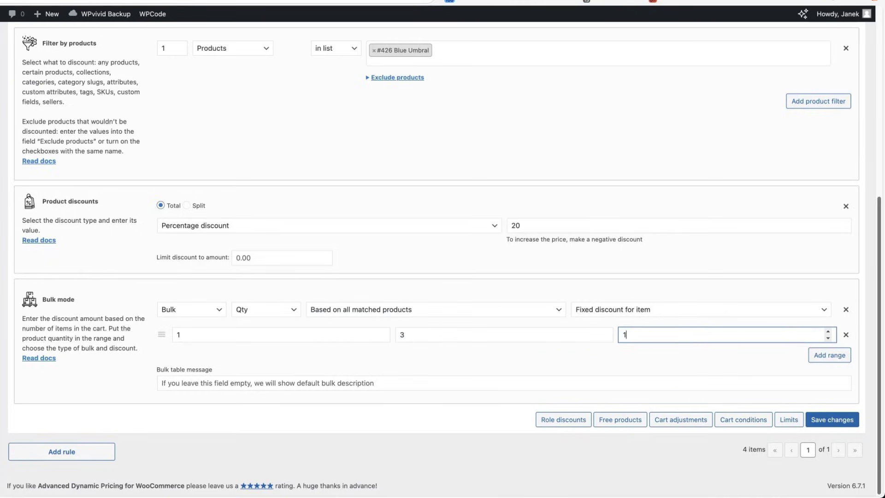
key("BackSpace")
type("5")
Add a second bulk range of 4–10 items with a discount of 10.
left_click(830, 355)
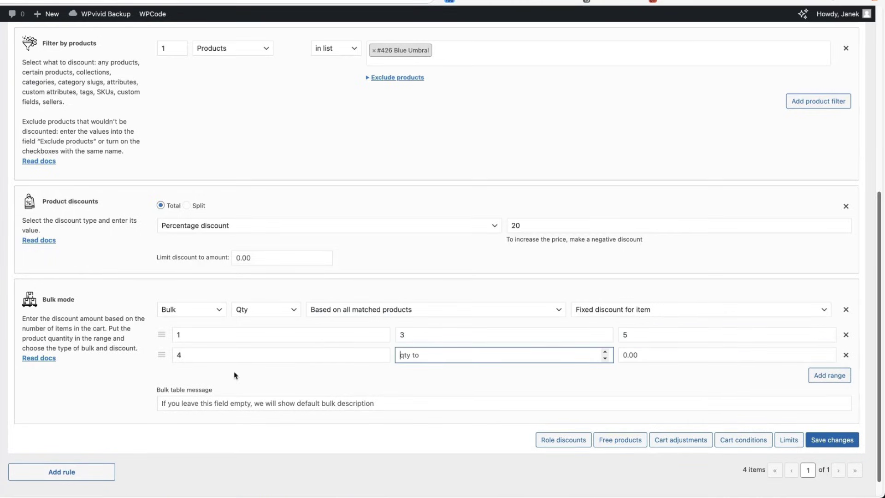
type("10")
left_click(636, 355)
type("10")
left_click(567, 397)
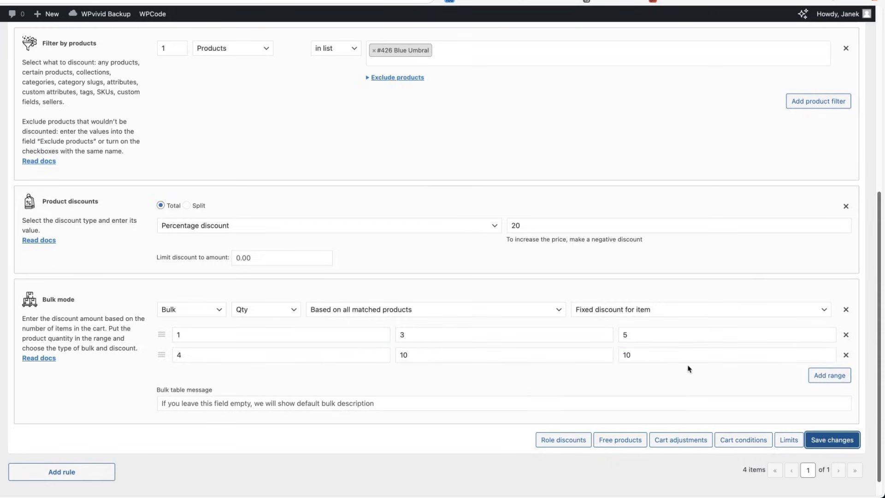
scroll(689, 369, "up", 6)
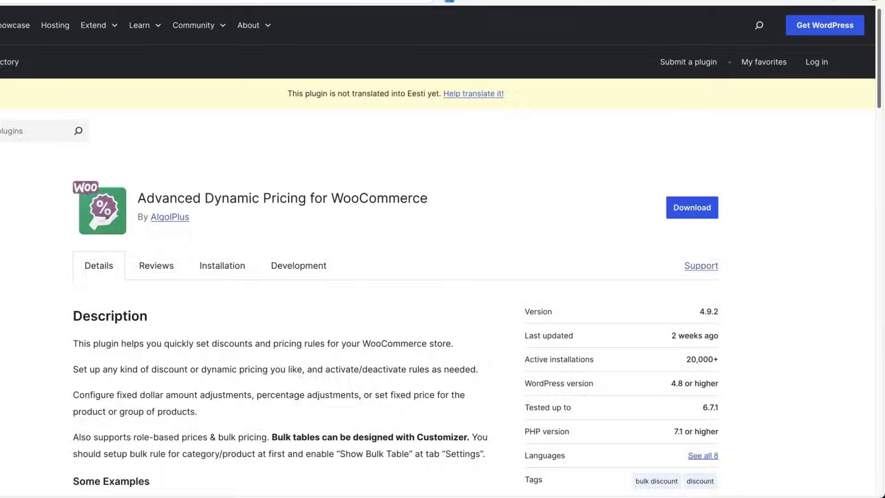
Scroll through the Advanced Dynamic Pricing for WooCommerce plugin page.
scroll(516, 308, "down", 6)
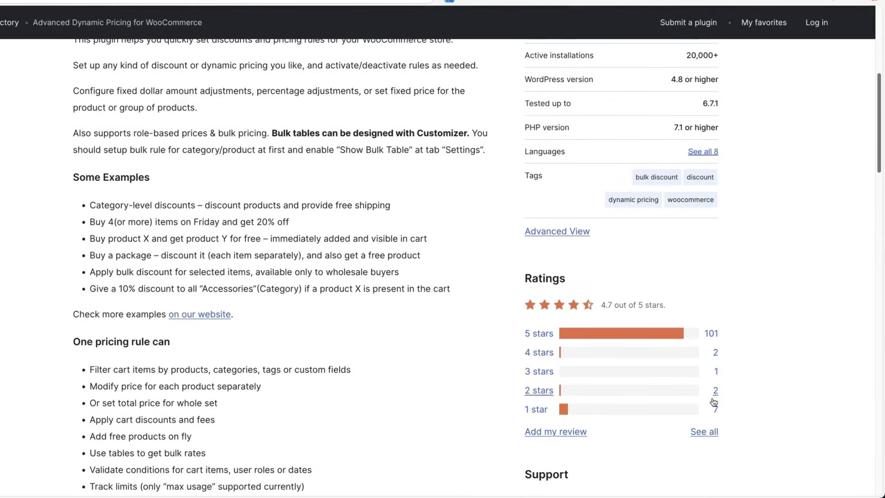
scroll(747, 350, "up", 6)
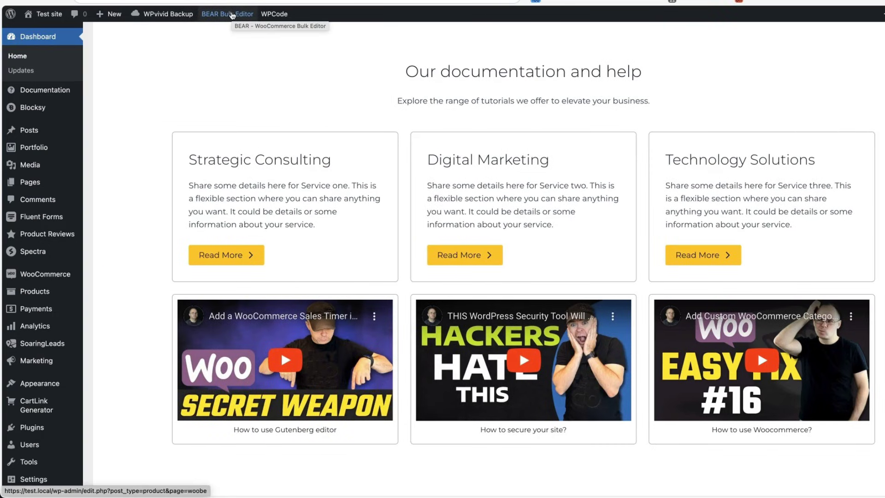
In the BEAR bulk editor, set Winter biking tour's regular price to 299.
scroll(323, 231, "down", 5)
mouse_move(41, 201)
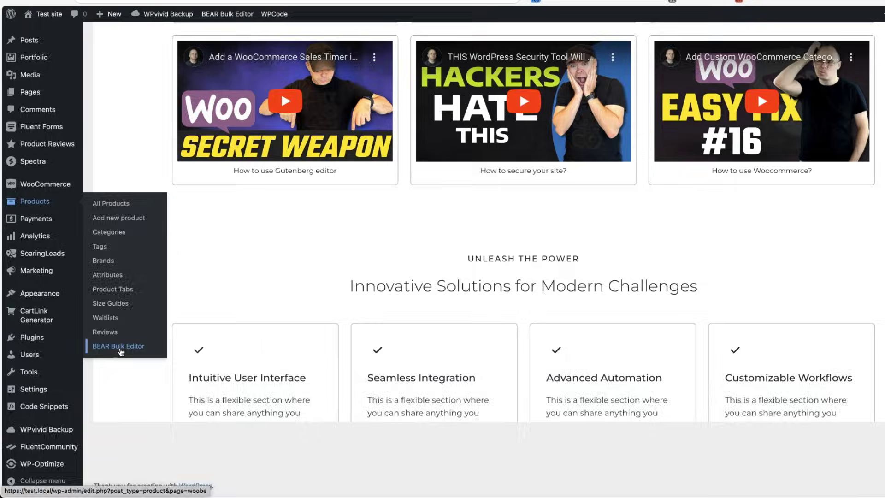
left_click(121, 351)
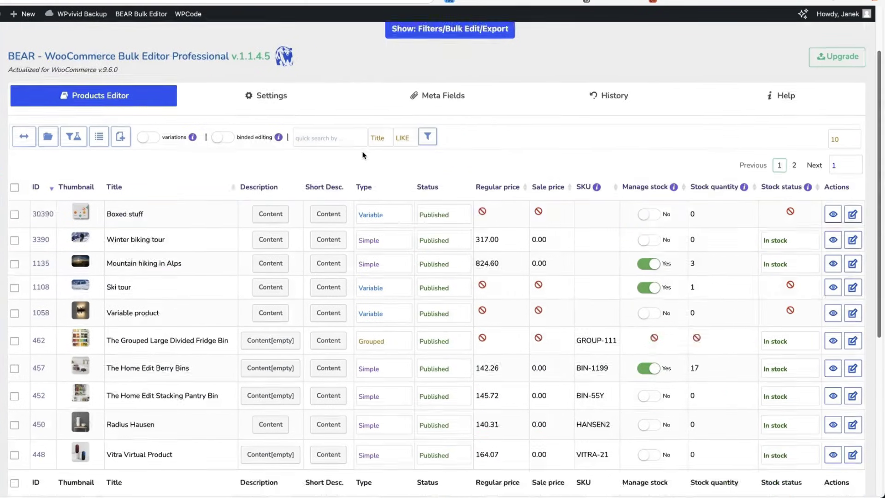
scroll(497, 288, "down", 2)
scroll(497, 288, "up", 1)
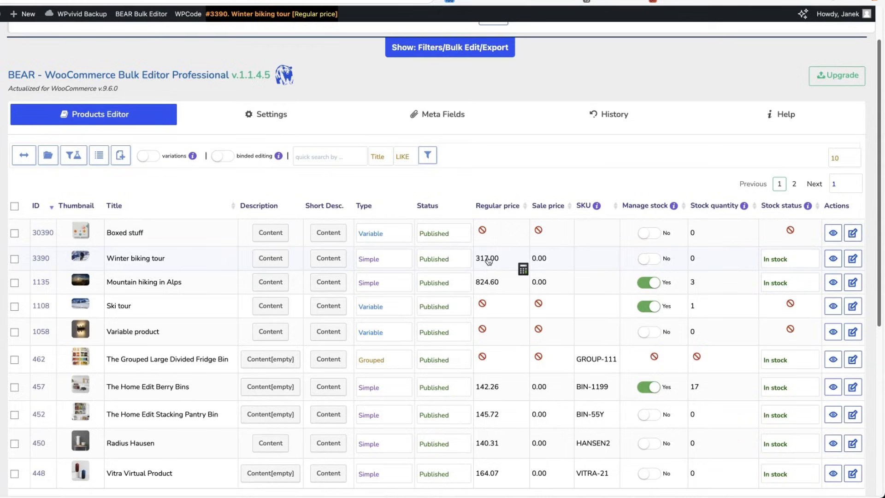
left_click(505, 258)
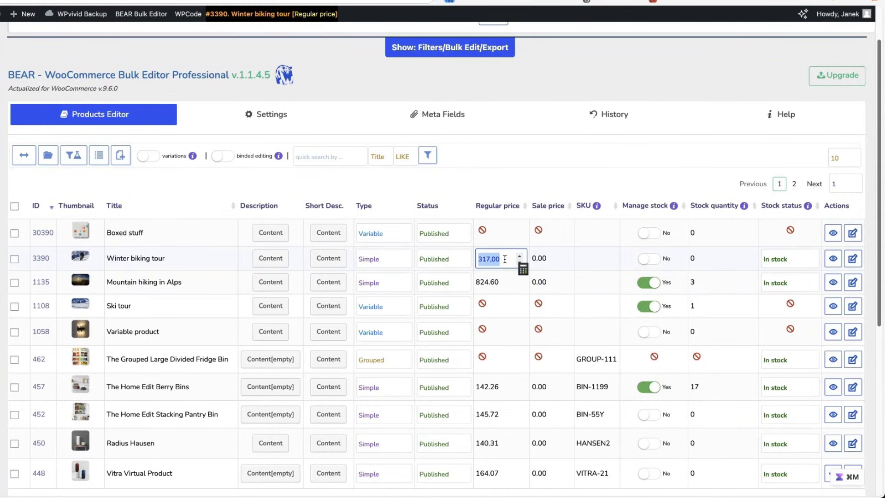
type("299")
left_click(276, 180)
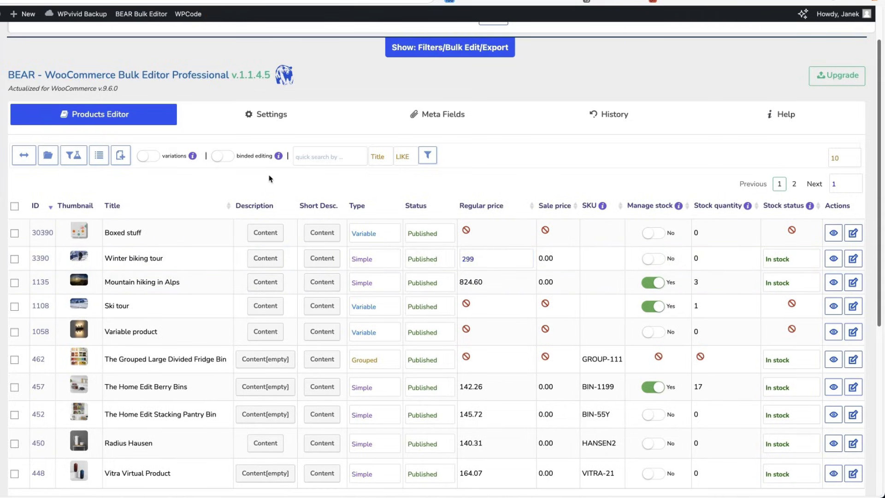
Show product variations and set Boxed stuff - White's regular price to 120.
left_click(151, 158)
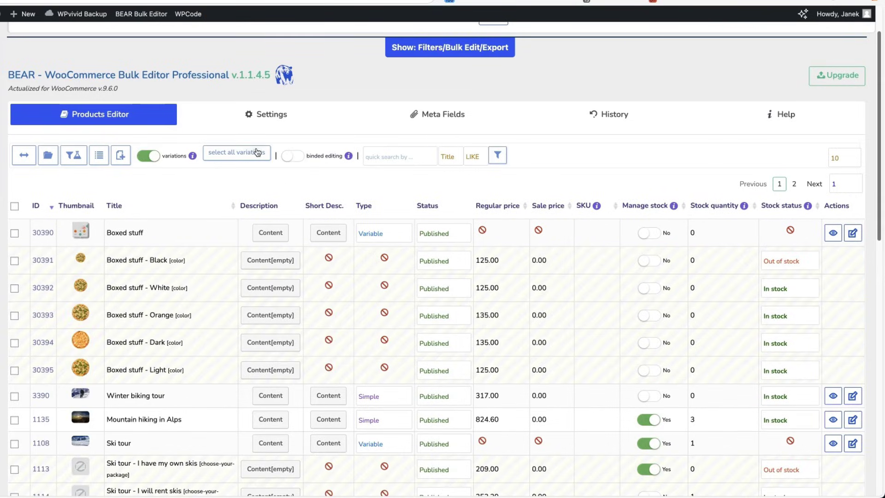
left_click(485, 283)
type("1")
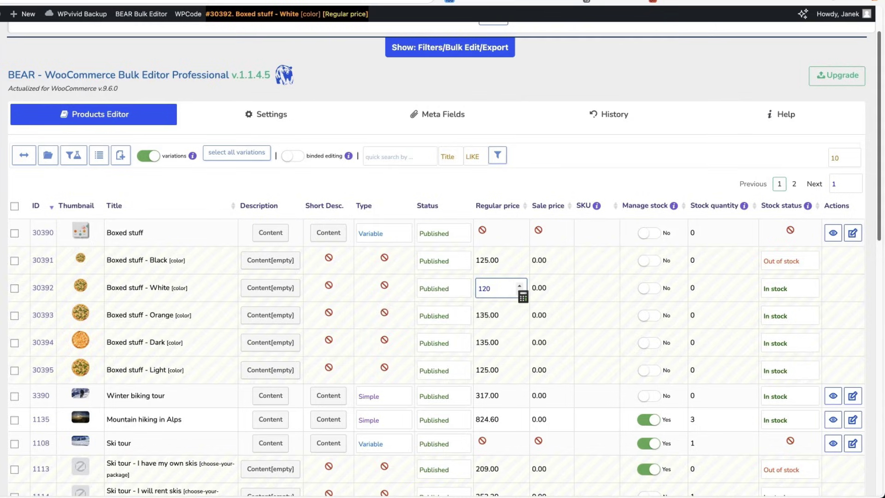
type("20")
key("Tab")
Inspect Boxed stuff's image and description without changes, keeping it a Variable product.
scroll(282, 271, "down", 5)
scroll(244, 269, "up", 5)
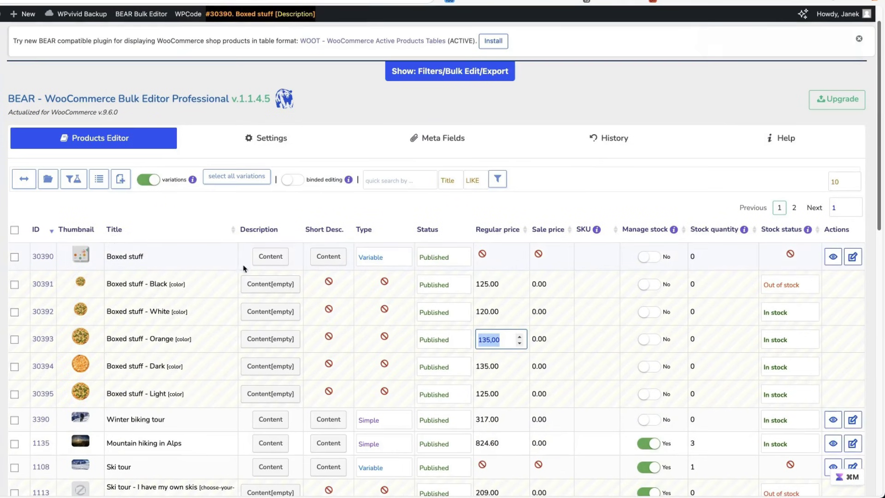
left_click(80, 254)
left_click(853, 34)
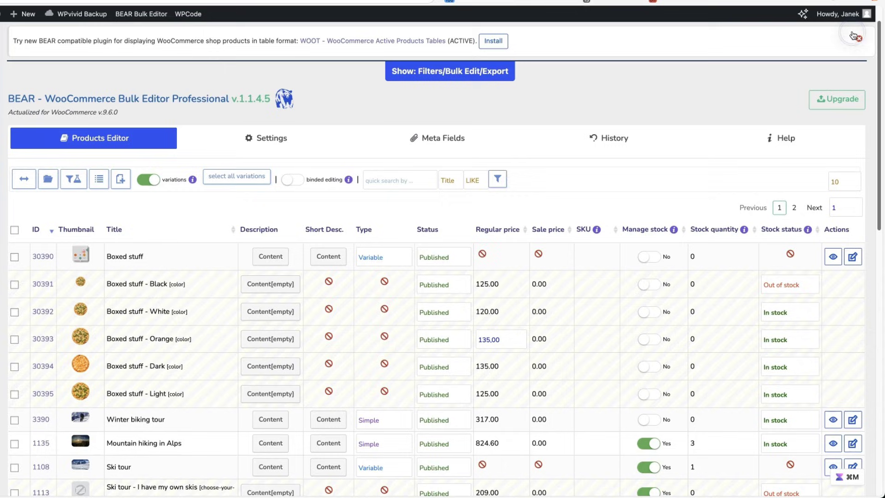
left_click(271, 257)
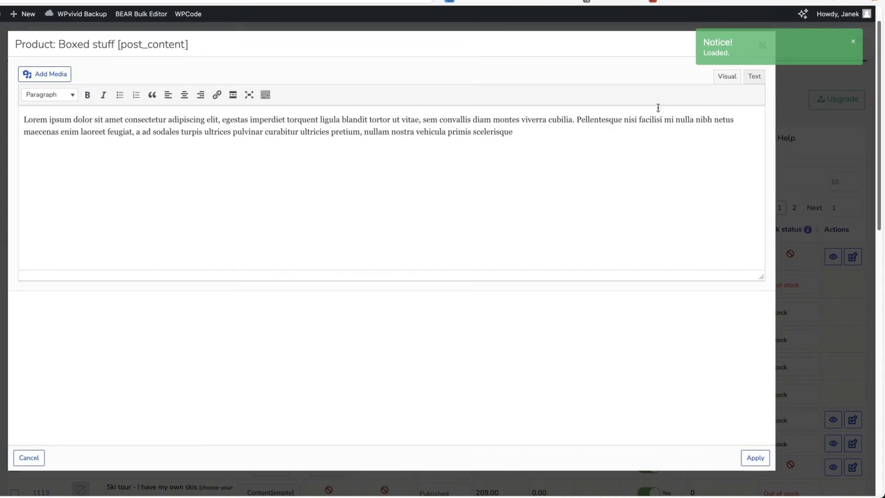
left_click(853, 41)
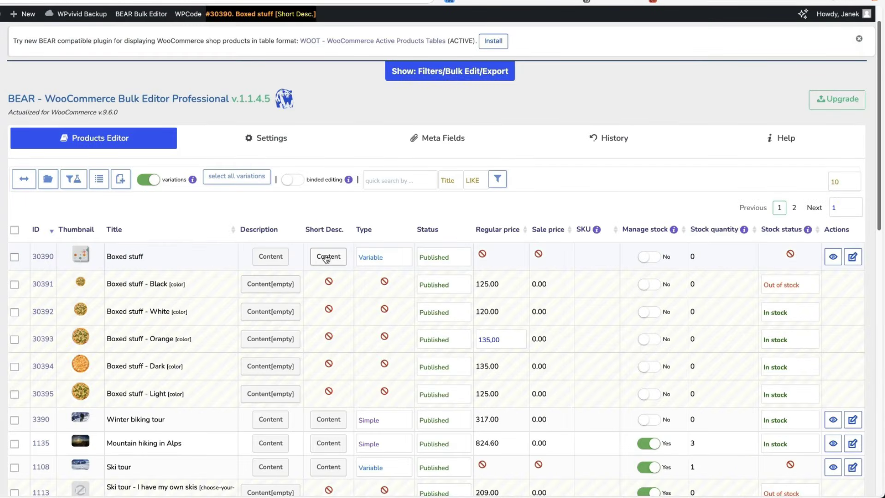
left_click(390, 261)
left_click(548, 211)
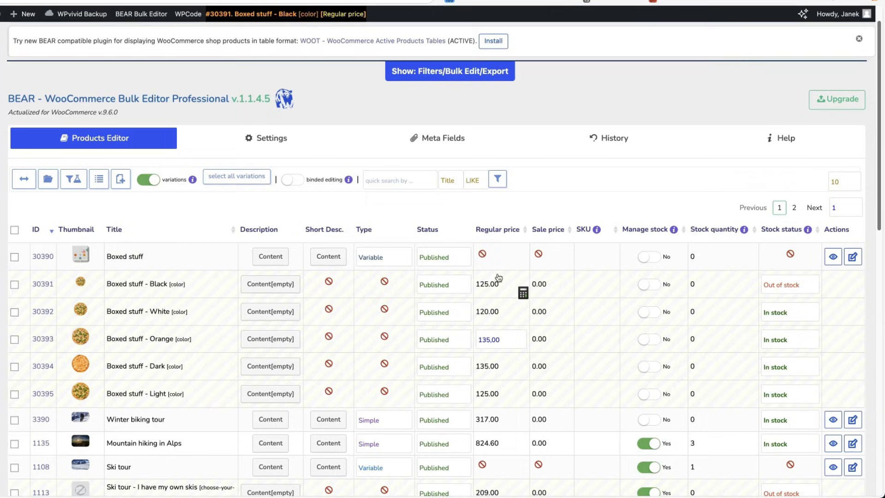
Turn on stock management for Boxed stuff and Winter biking tour, giving the tour stock 100.
left_click(652, 259)
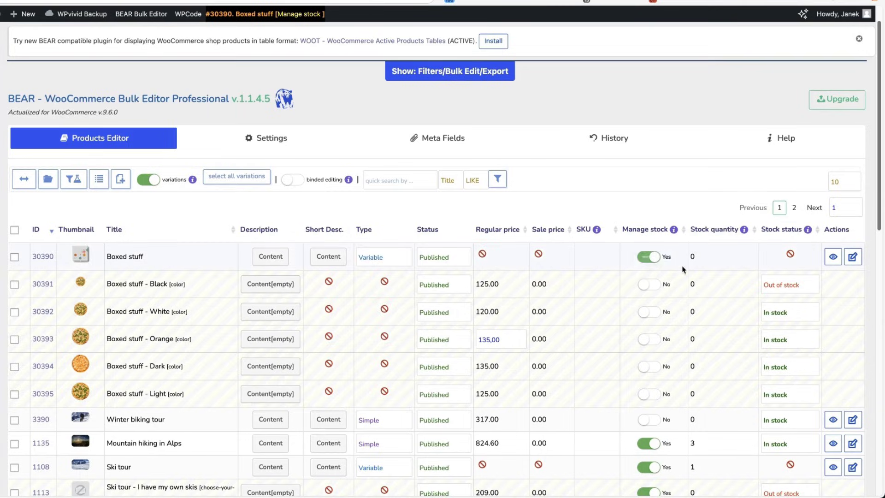
scroll(652, 259, "down", 3)
left_click(649, 256)
left_click(692, 257)
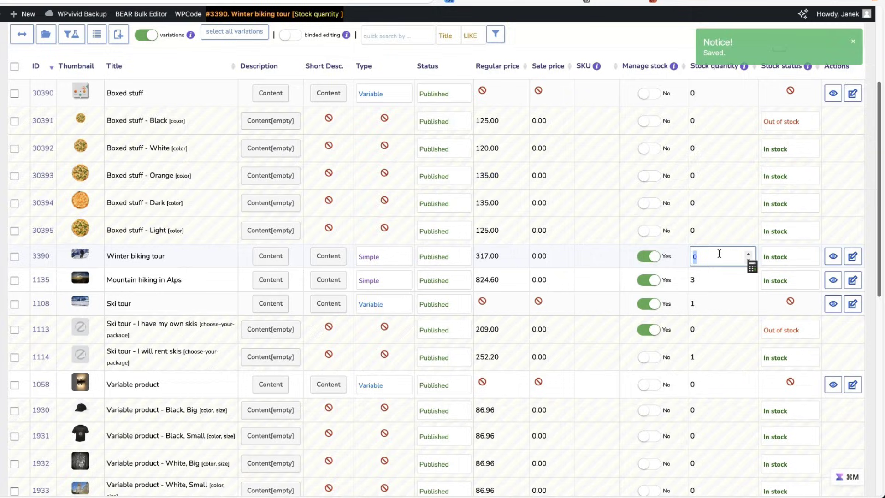
type("100")
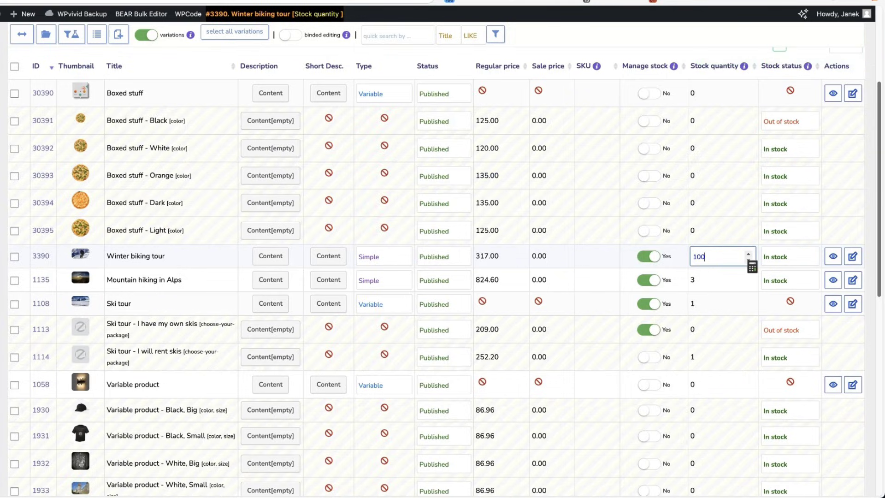
scroll(672, 292, "up", 4)
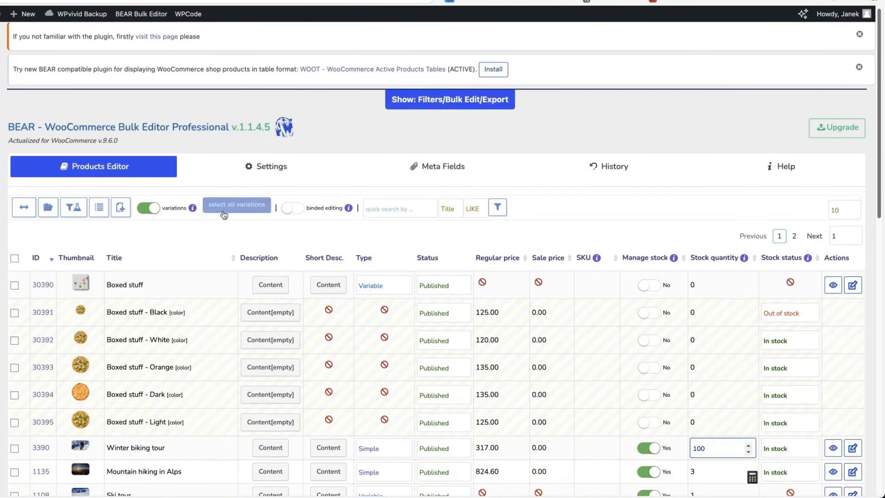
Move the Title column below Thumbnail, hide the Type and Status columns, and save all settings.
left_click(284, 157)
scroll(337, 198, "down", 4)
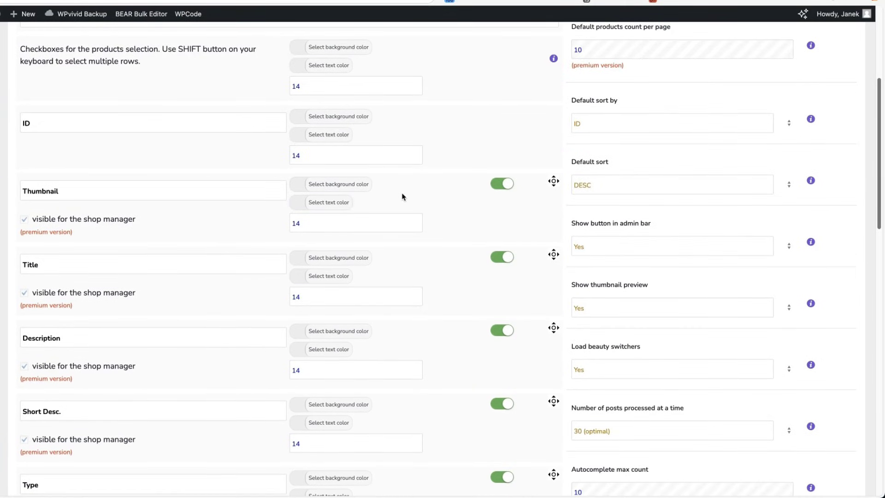
left_click_drag(553, 254, 540, 277)
scroll(482, 245, "down", 4)
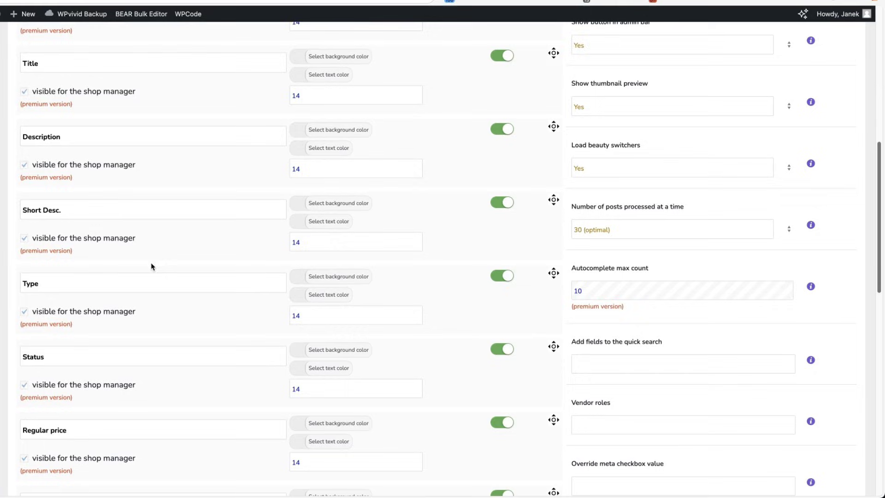
left_click(507, 277)
scroll(460, 326, "down", 4)
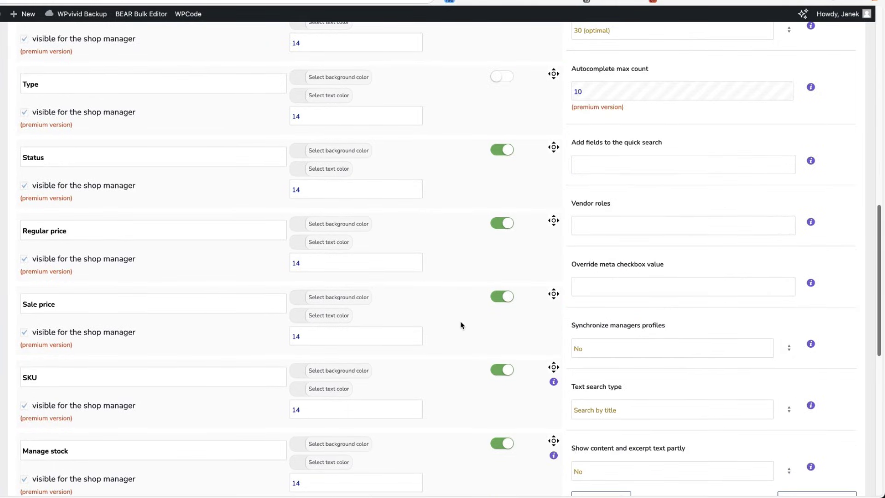
left_click(507, 150)
scroll(406, 270, "down", 6)
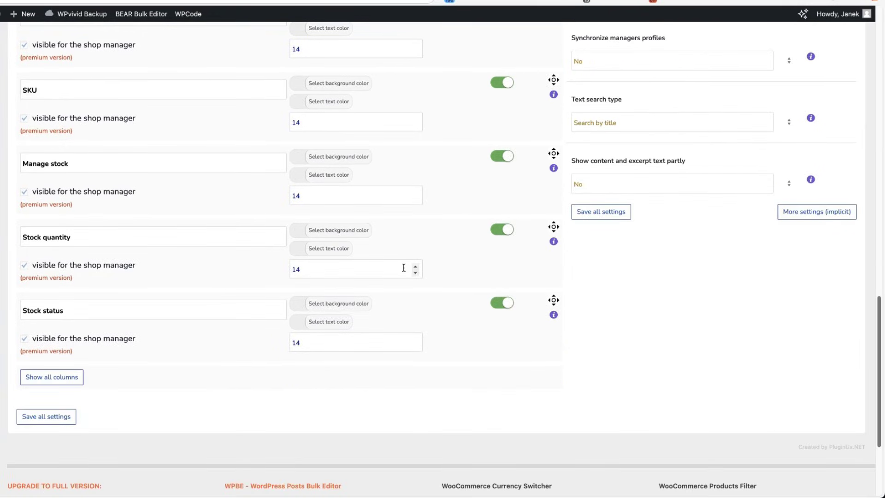
left_click(29, 417)
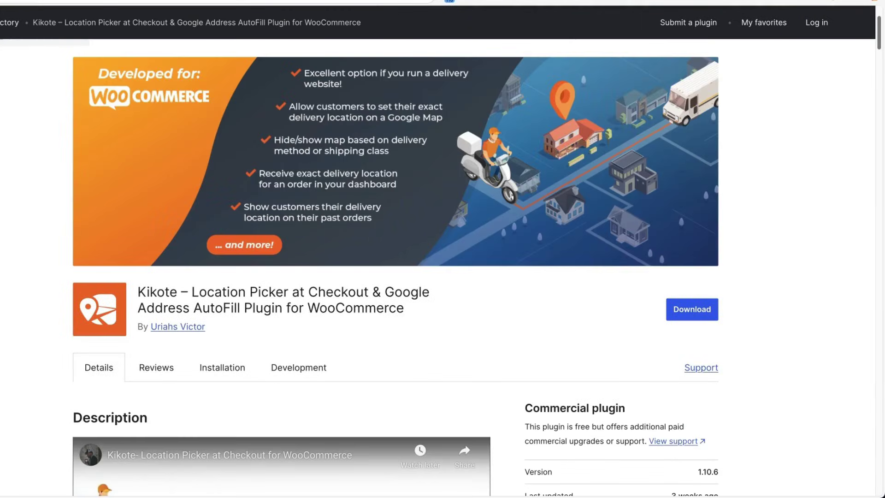
Scroll down WooCommerce's General settings to the store address and selling locations.
scroll(360, 268, "down", 4)
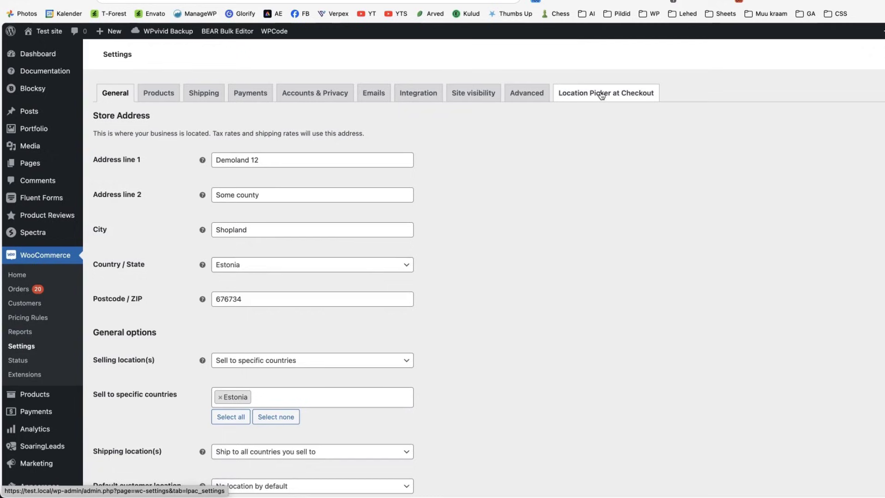
In the Kikote location picker settings, turn on Force Use of Map.
scroll(547, 213, "down", 4)
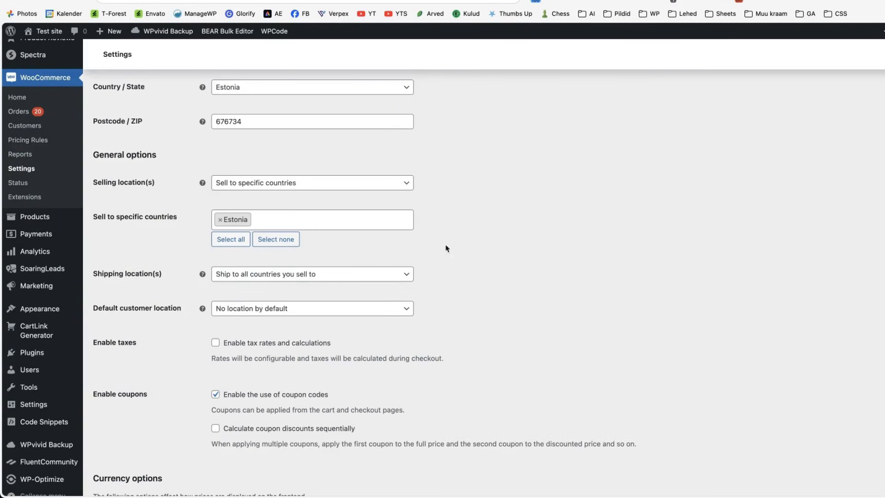
mouse_move(48, 271)
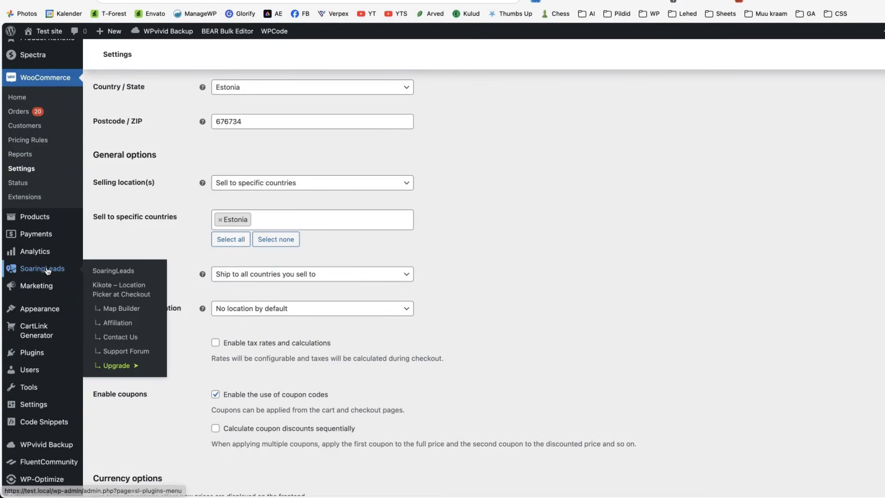
left_click(124, 291)
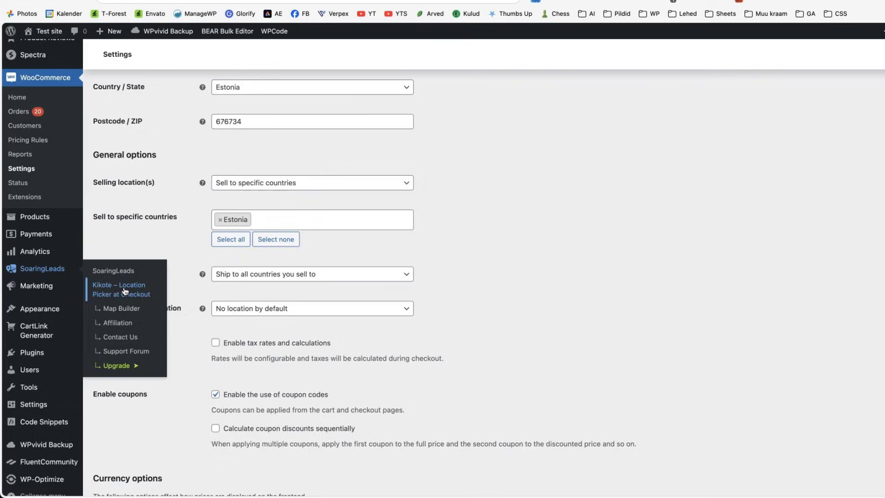
scroll(245, 226, "down", 1)
scroll(298, 250, "down", 1)
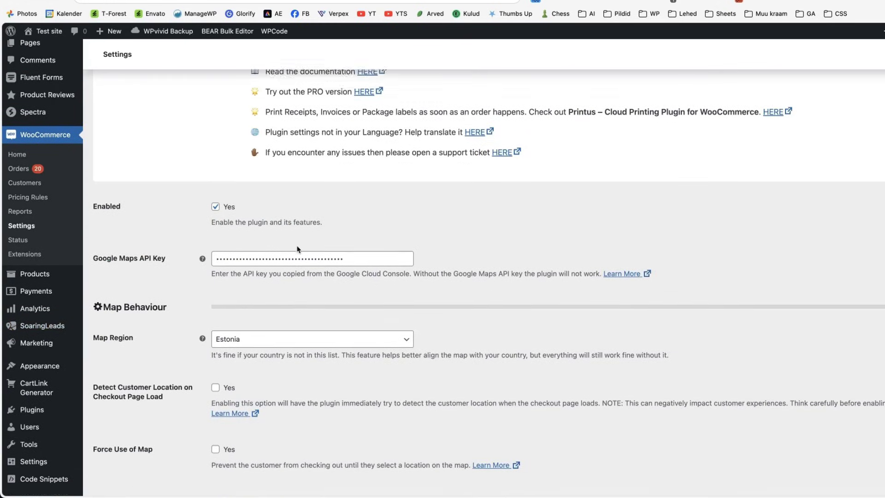
scroll(298, 249, "down", 1)
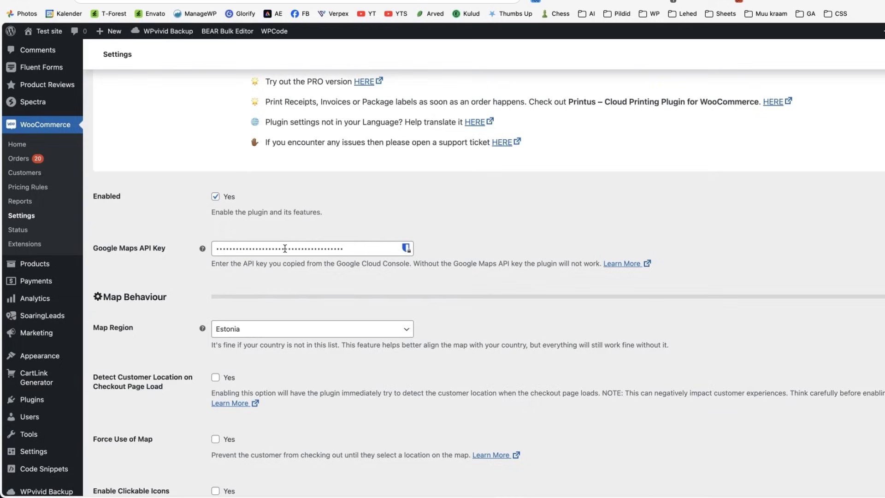
scroll(285, 249, "down", 5)
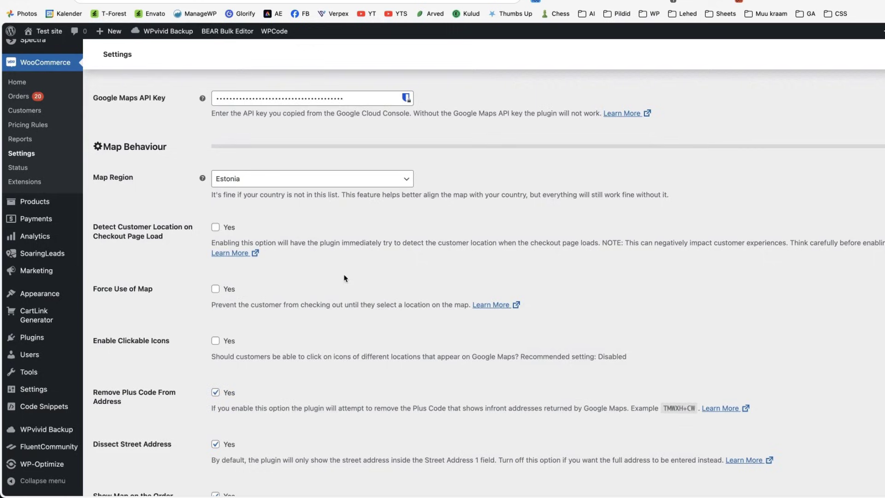
left_click(216, 289)
Add map links Before Order Table in the Processing Order and Order on Hold emails.
scroll(331, 285, "down", 3)
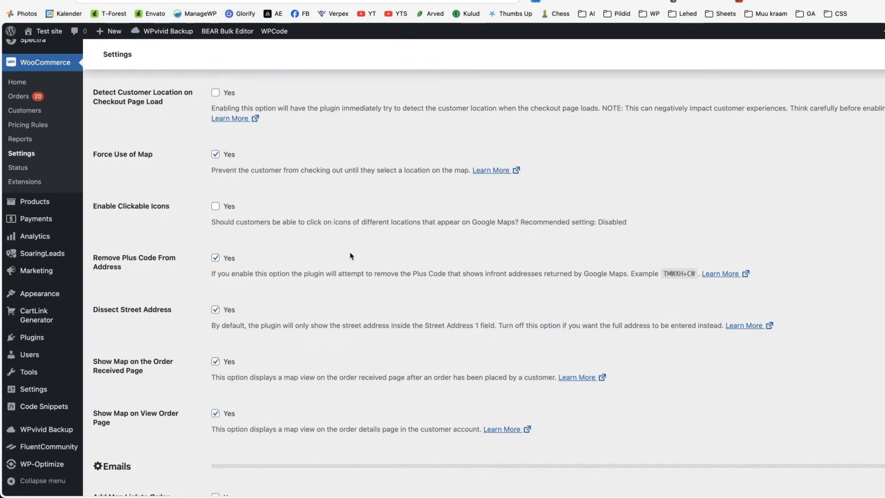
scroll(130, 266, "down", 5)
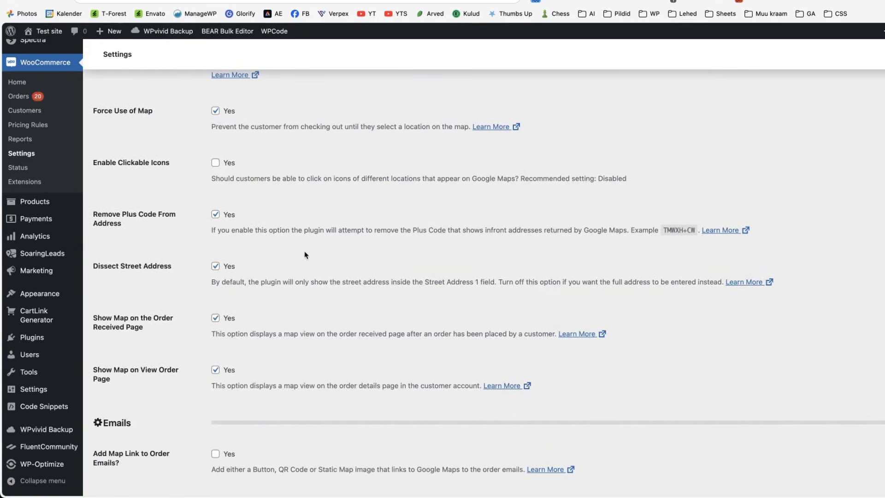
left_click(213, 259)
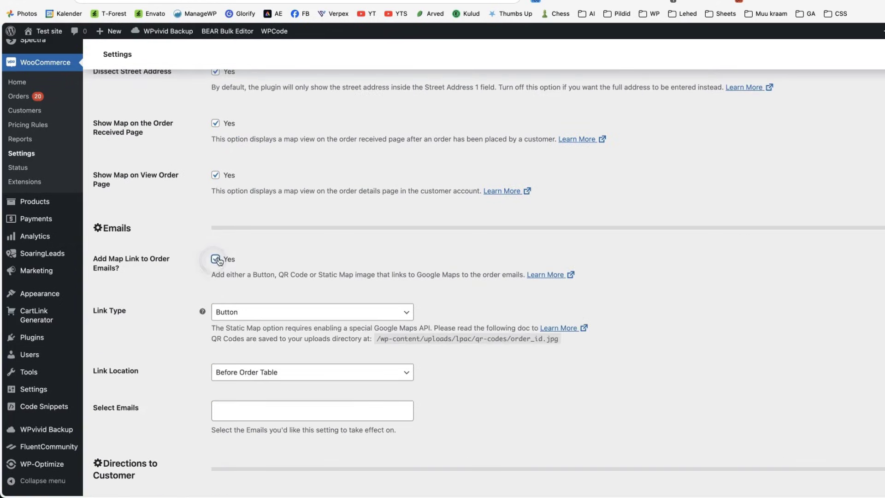
scroll(376, 233, "down", 4)
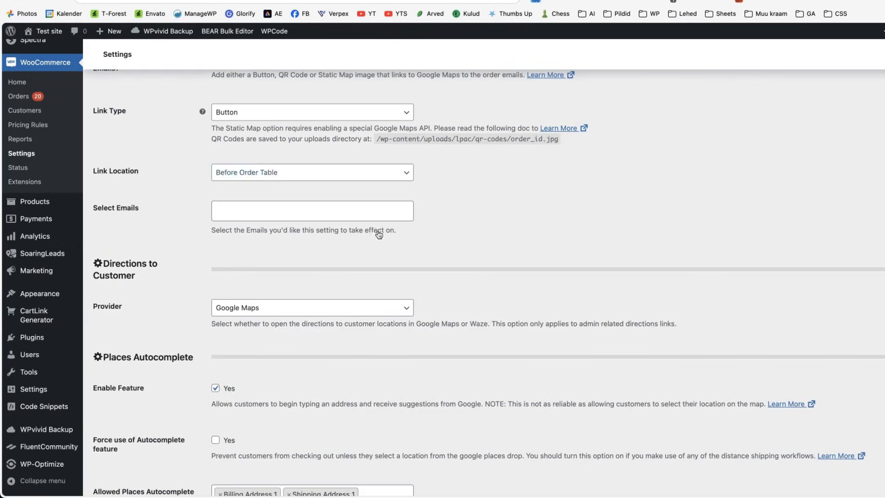
left_click(266, 179)
left_click(539, 182)
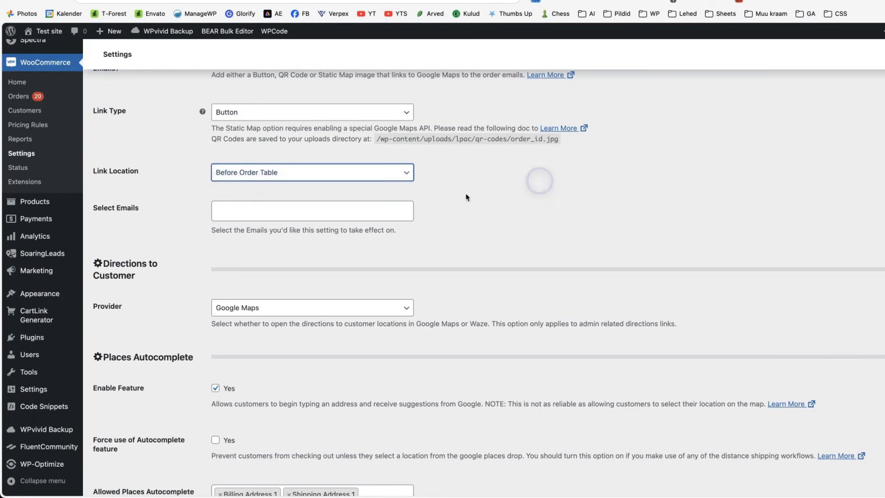
left_click(223, 206)
left_click(239, 252)
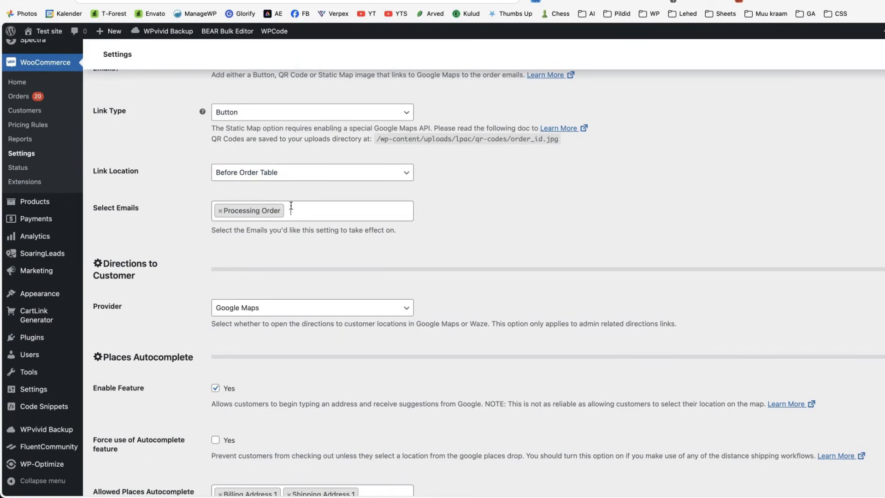
left_click(305, 210)
left_click(257, 266)
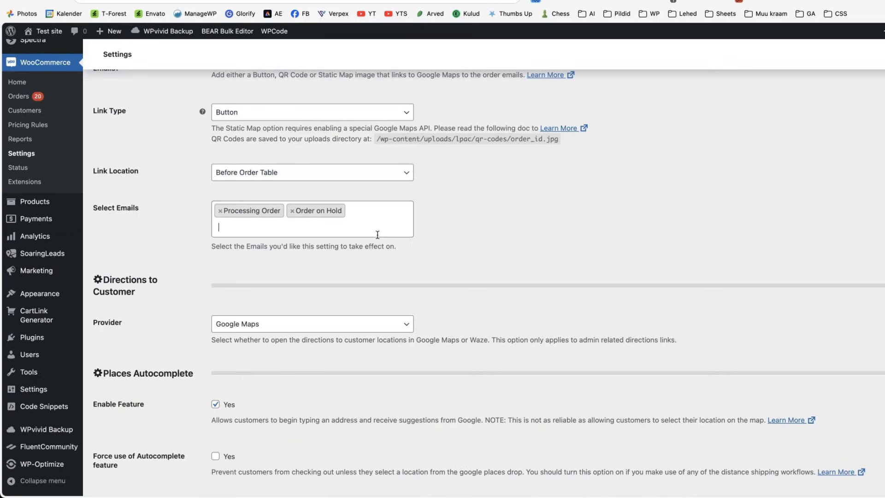
Keep Google Maps as directions provider and untick Hide Map When Using Places Autocomplete.
scroll(454, 243, "down", 5)
scroll(454, 244, "up", 1)
left_click(285, 102)
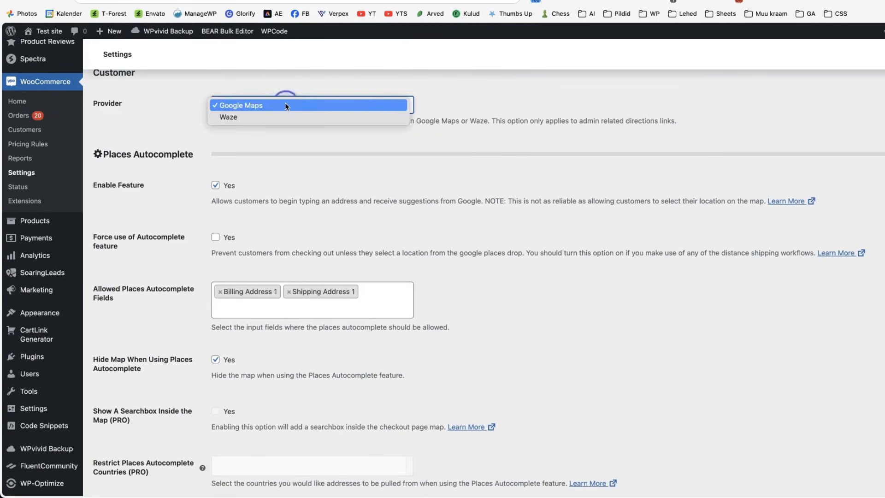
left_click(508, 222)
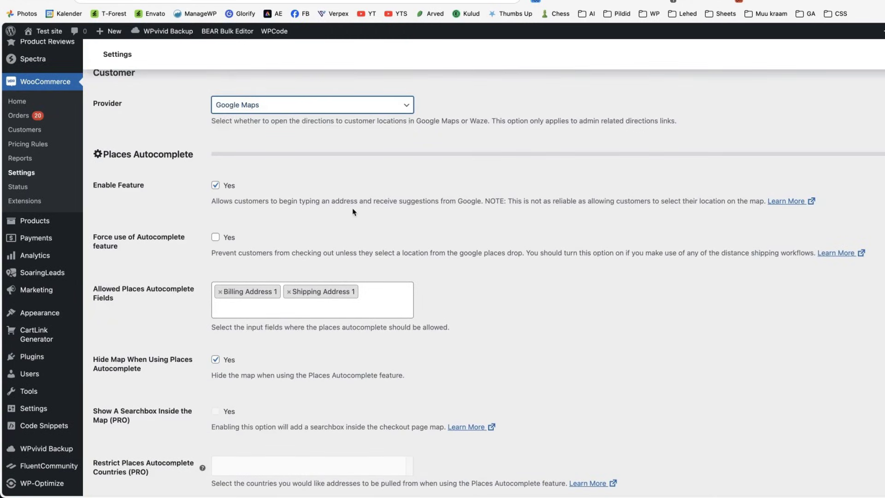
scroll(323, 203, "down", 1)
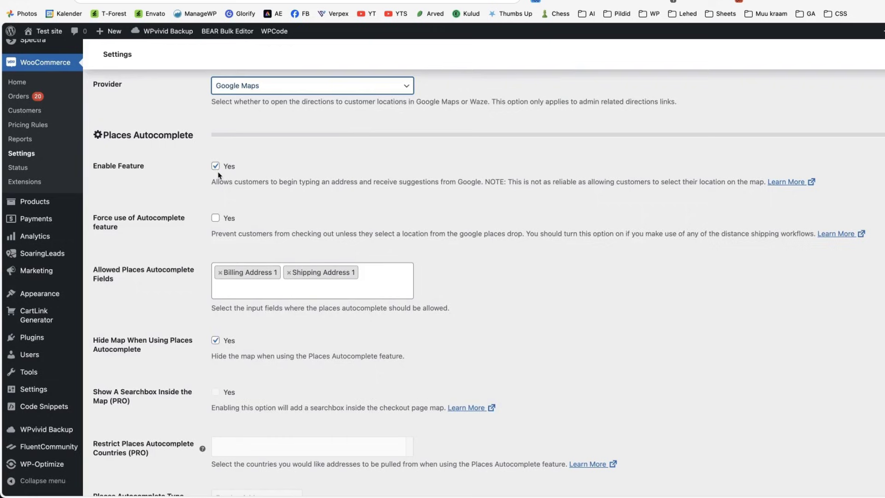
scroll(242, 240, "down", 3)
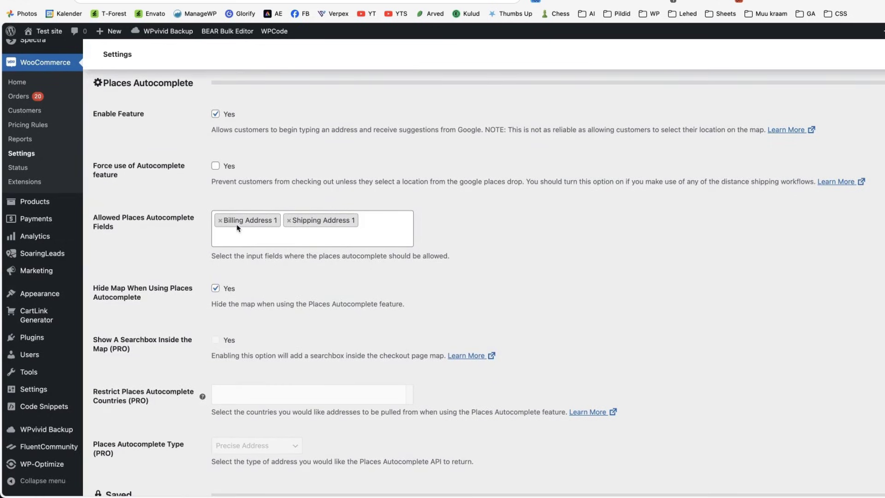
scroll(474, 237, "down", 7)
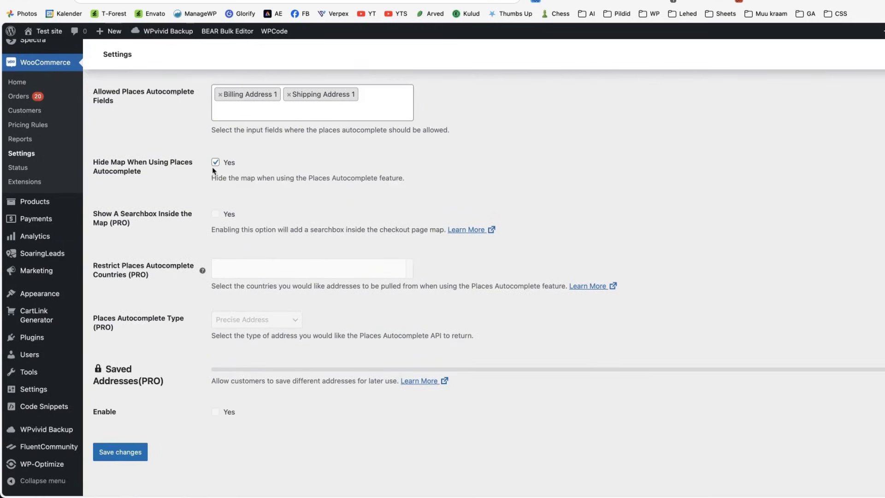
left_click(215, 162)
left_click(131, 452)
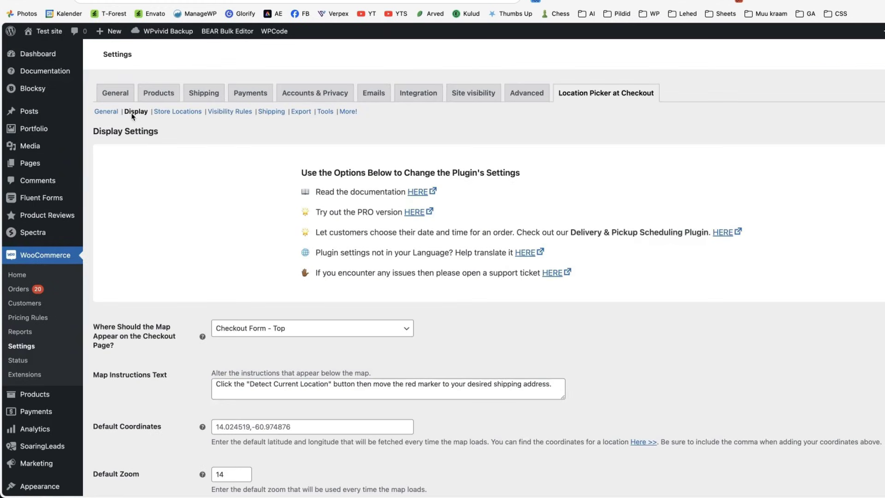
scroll(337, 274, "down", 2)
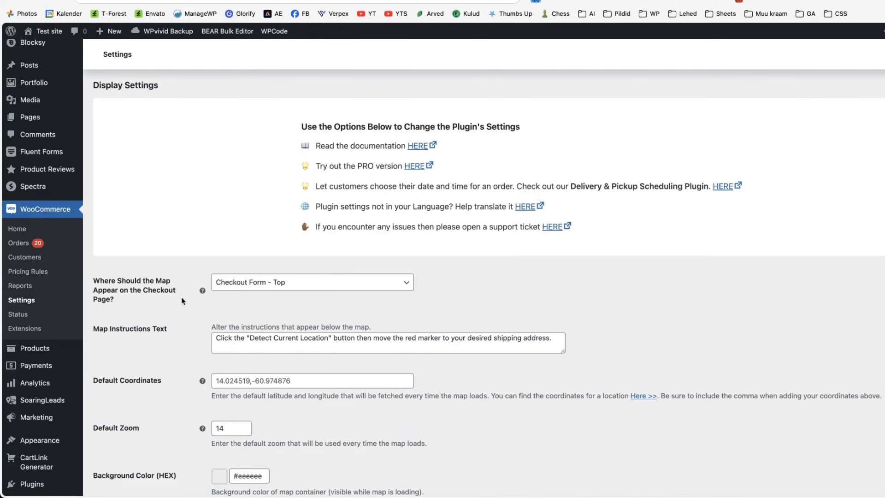
left_click(293, 286)
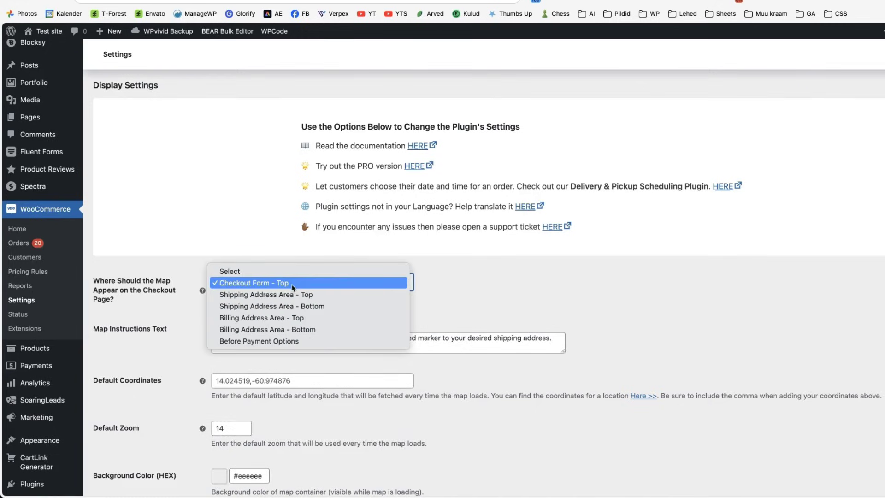
left_click(575, 295)
scroll(296, 214, "down", 3)
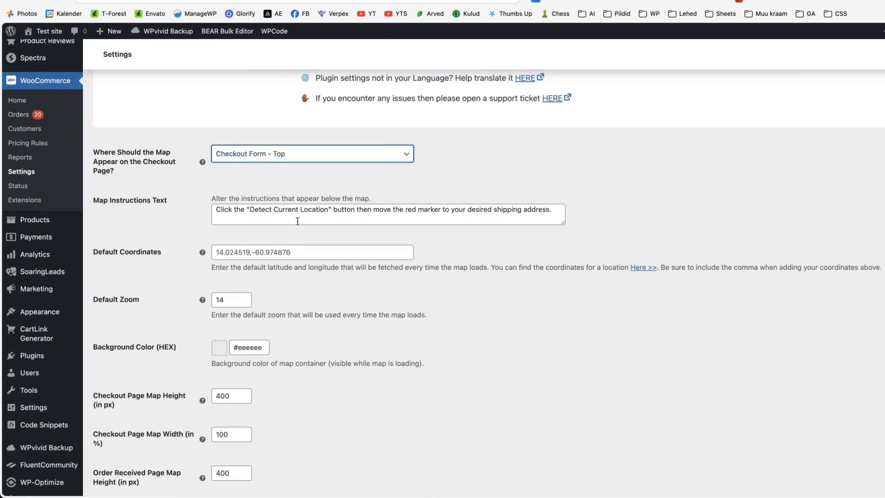
scroll(350, 248, "down", 1)
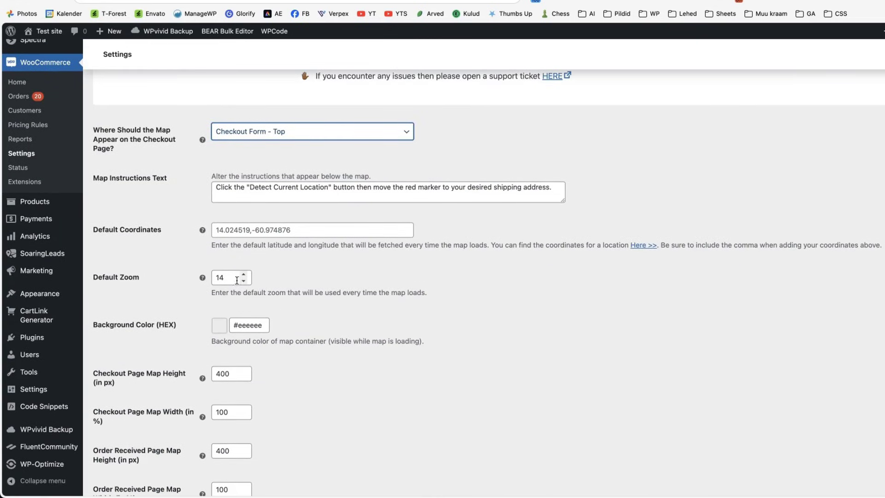
scroll(375, 257, "down", 5)
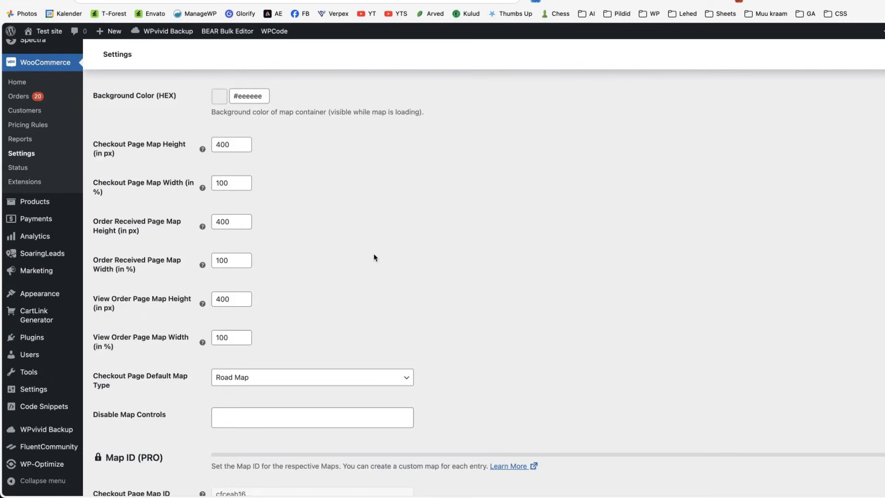
scroll(375, 257, "down", 1)
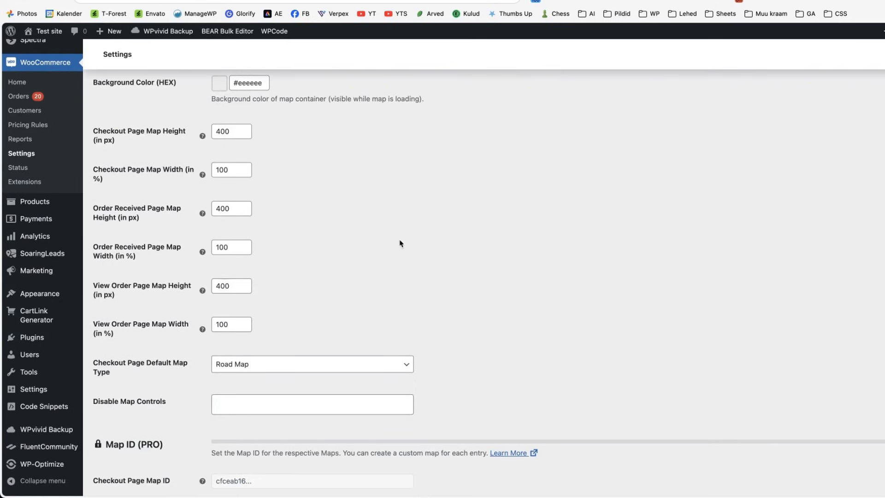
scroll(402, 242, "down", 1)
scroll(323, 230, "down", 4)
left_click(258, 222)
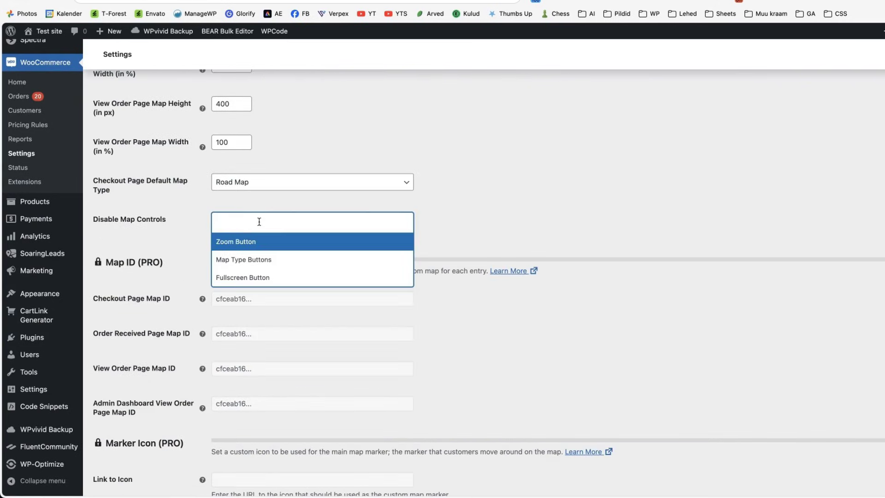
left_click(187, 245)
scroll(200, 139, "down", 3)
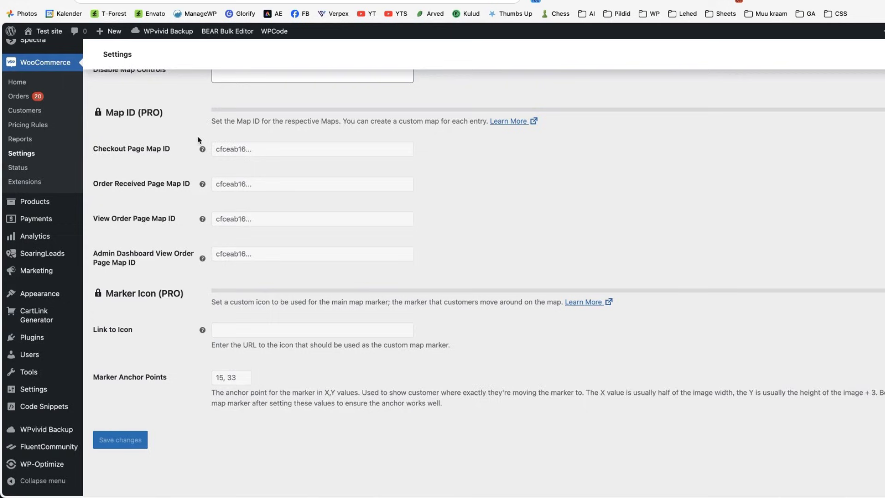
scroll(363, 295, "up", 15)
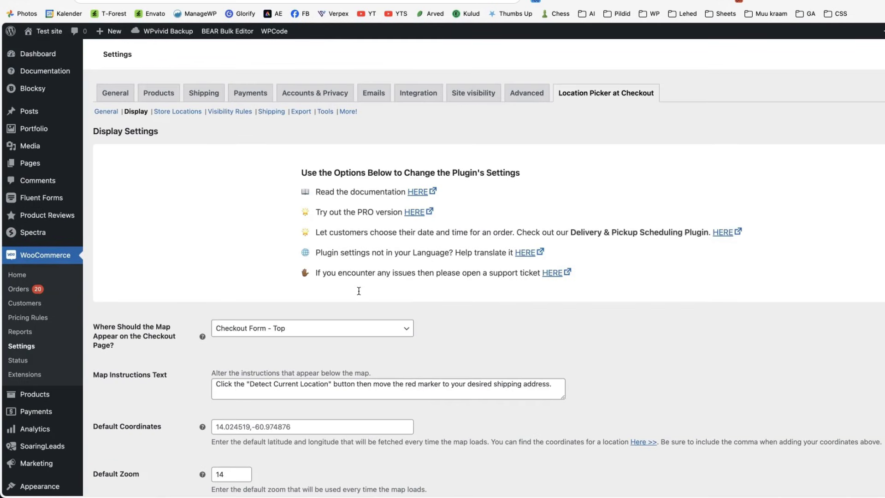
In Store Locations, name the first row Store 1 and add a second row named Store 2.
left_click(171, 112)
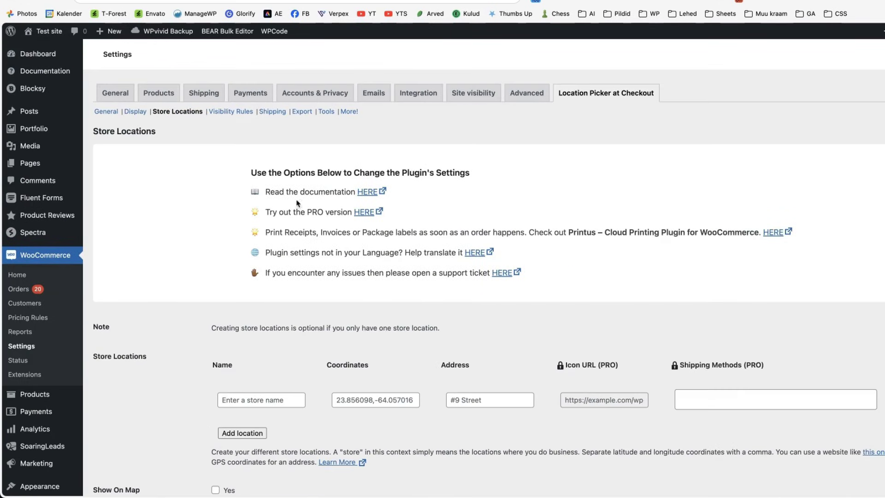
scroll(271, 361, "down", 1)
left_click(266, 347)
type("Store 1")
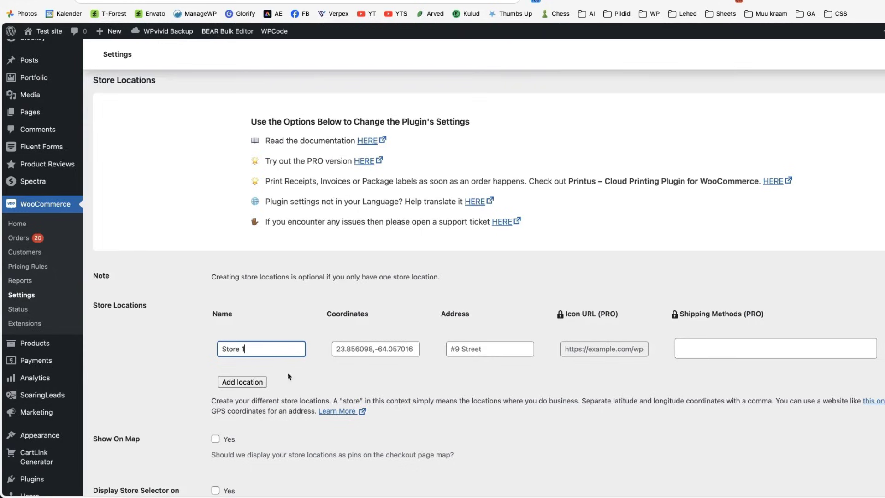
left_click(242, 381)
type("Str")
type("ore 2")
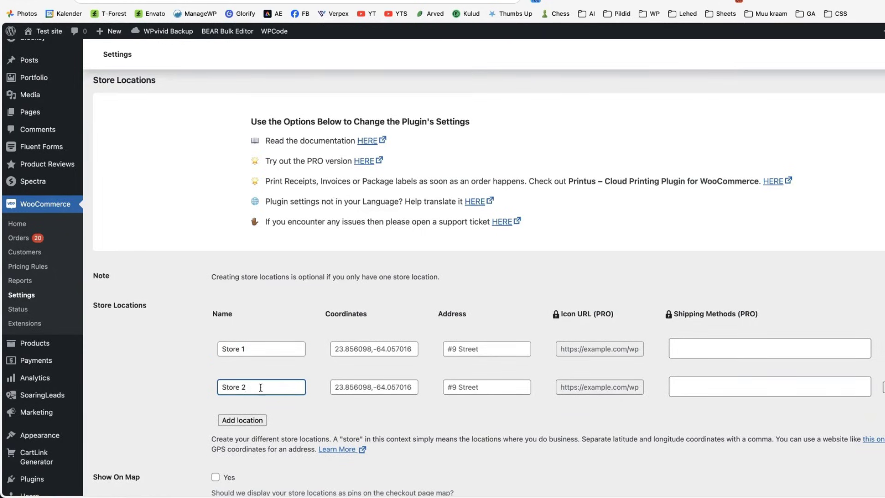
scroll(417, 329, "down", 1)
left_click(469, 318)
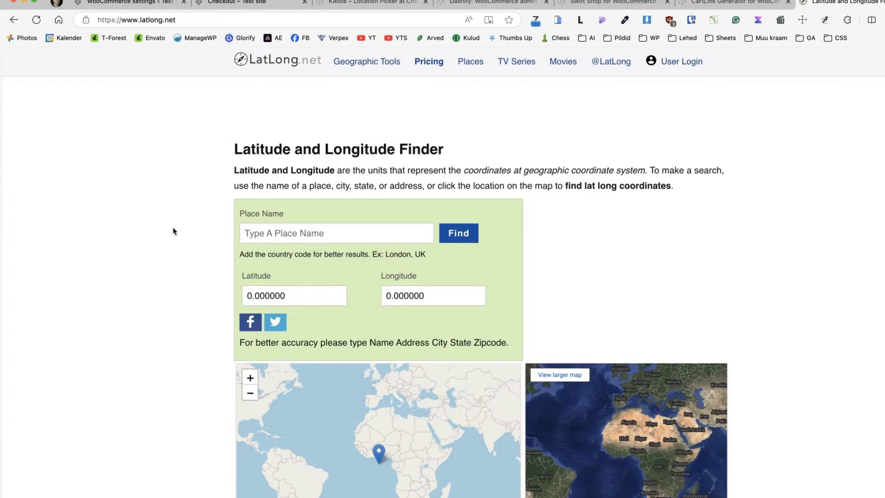
Look up Rävala 8 Tallinn on LatLong.net and select the latitude 59.433911.
scroll(119, 172, "down", 1)
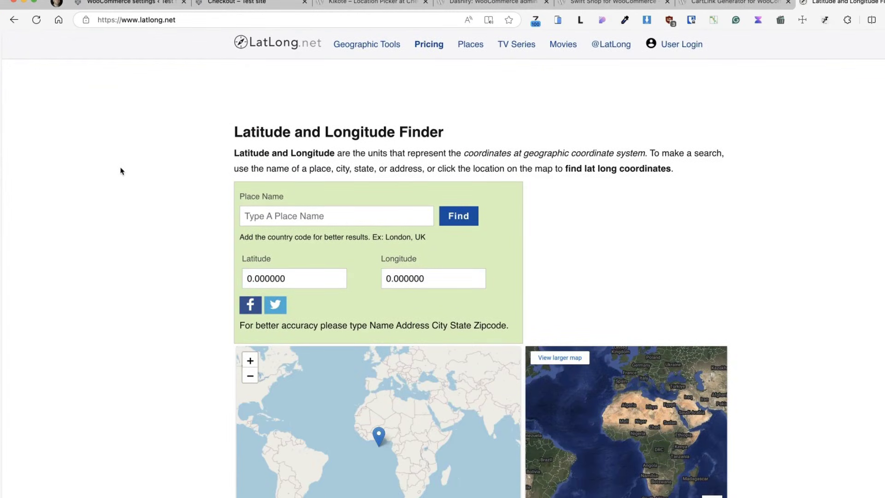
left_click(287, 217)
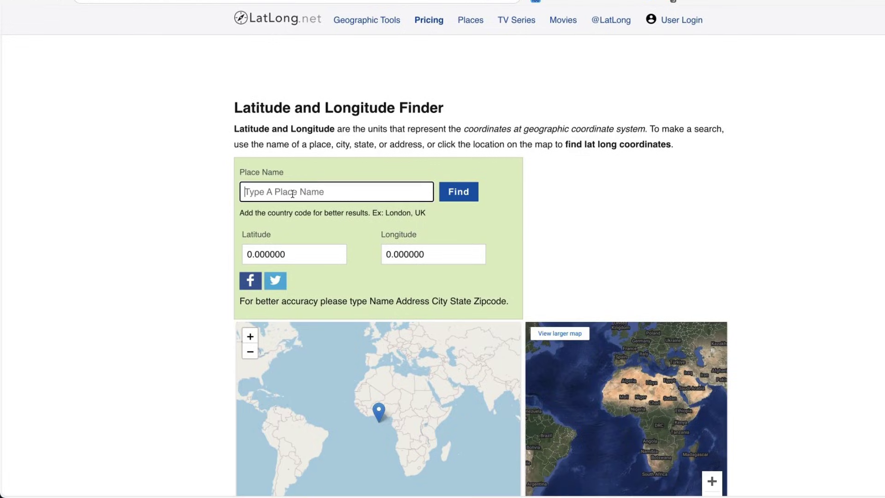
type("Rävala 8 Tallinn")
left_click(459, 193)
left_click_drag(292, 256, 144, 245)
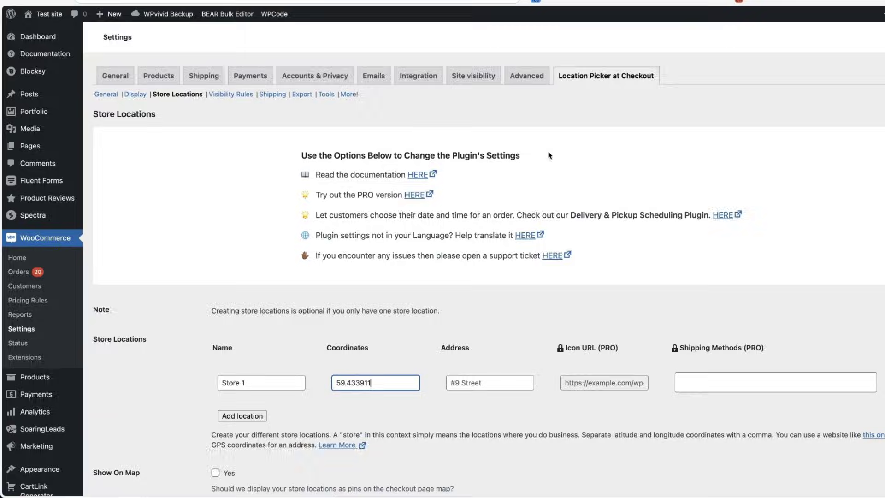
Complete Store 1's coordinates as 59.433911, 24.754673 and its address as Rävala 8.
type(",")
type("24.754673")
key("Tab")
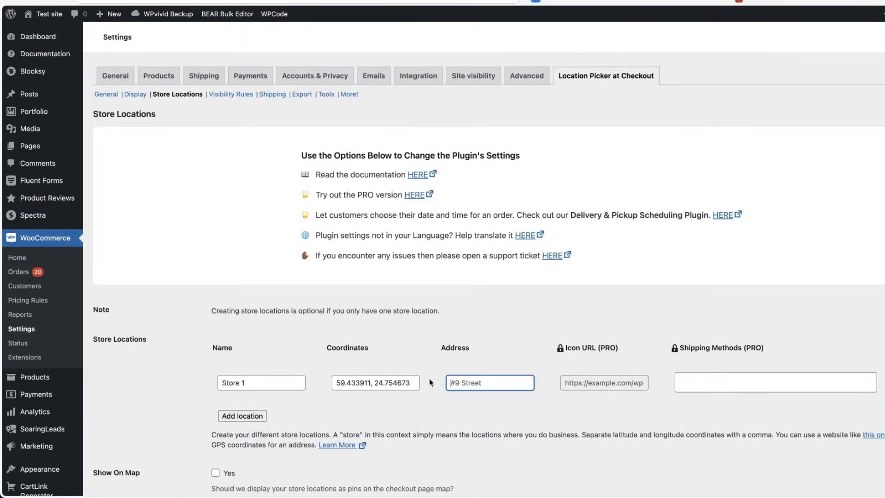
type("Rävala 8")
Add a Store 2 row with its pasted latitude, and tick Display Store Selector on Checkout Page.
left_click(242, 416)
left_click(233, 421)
type("Store 2")
key("Tab")
type("59.432958")
type(",")
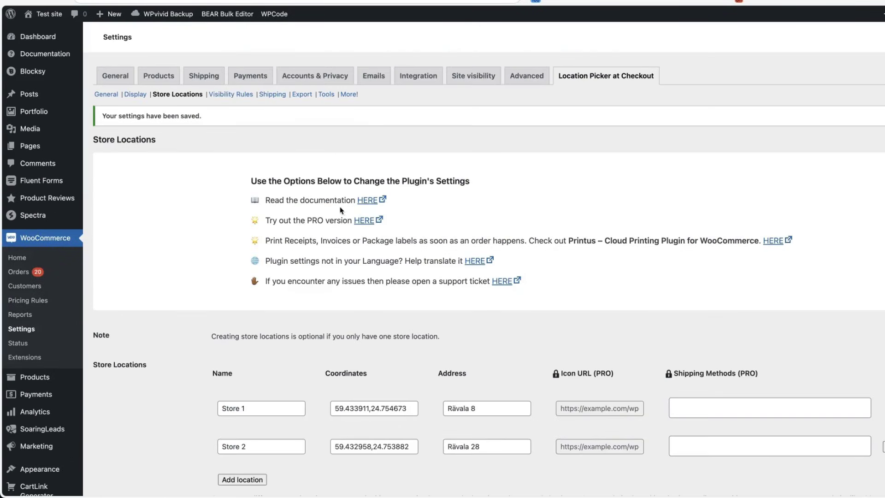
scroll(342, 210, "down", 10)
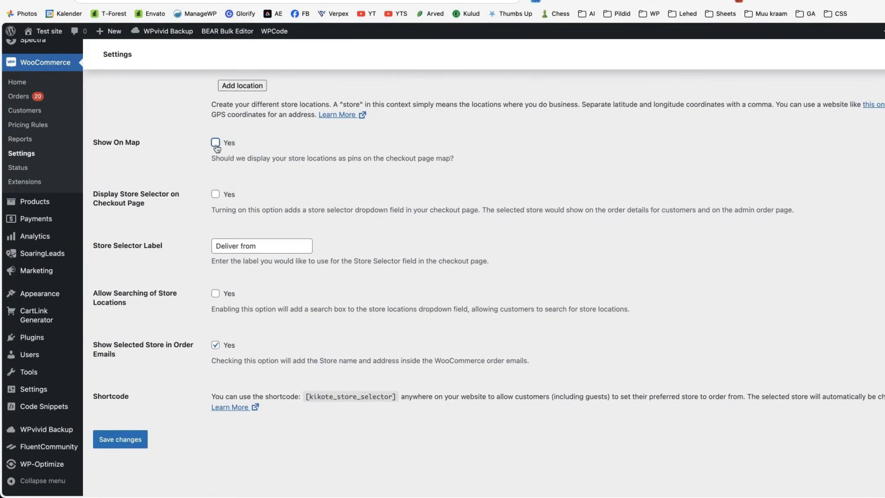
left_click(215, 194)
Save store settings, then remove Local pickup, Courier and Flat rate from Hide Map for Shipping Methods.
left_click(127, 441)
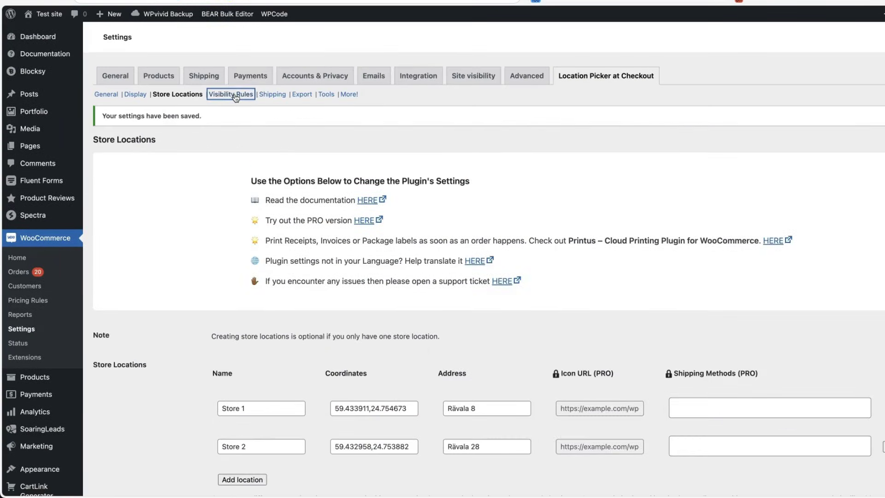
left_click(235, 95)
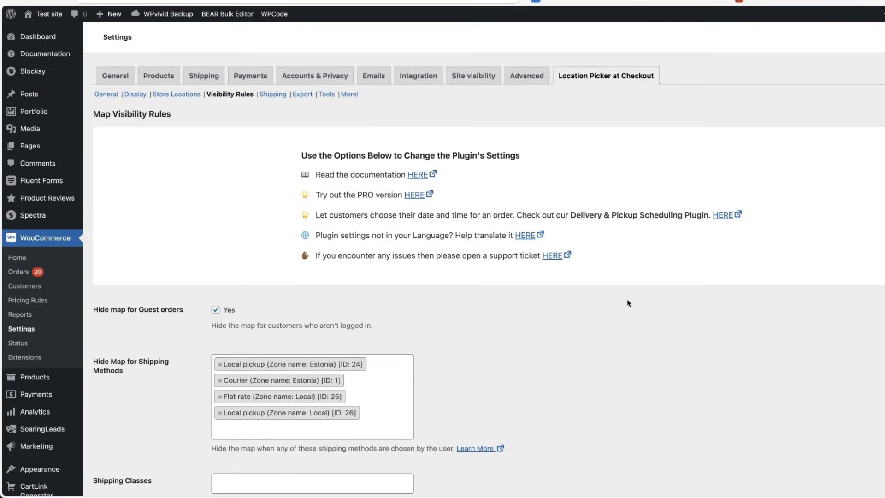
scroll(627, 302, "down", 3)
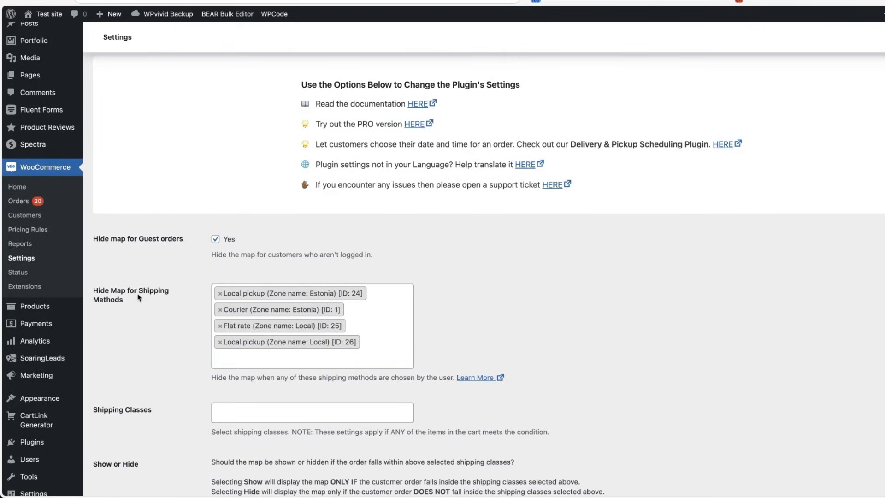
left_click(219, 295)
left_click(220, 295)
left_click(220, 295)
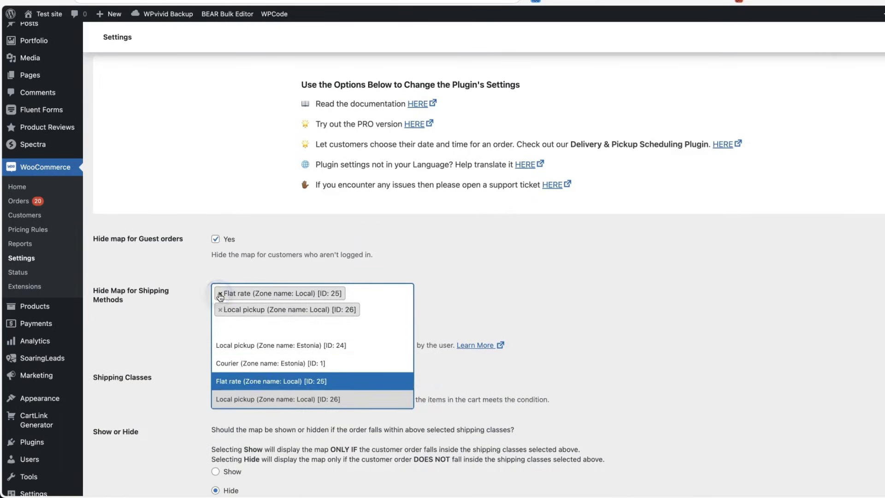
left_click(221, 295)
left_click(220, 295)
left_click(559, 288)
scroll(224, 157, "down", 5)
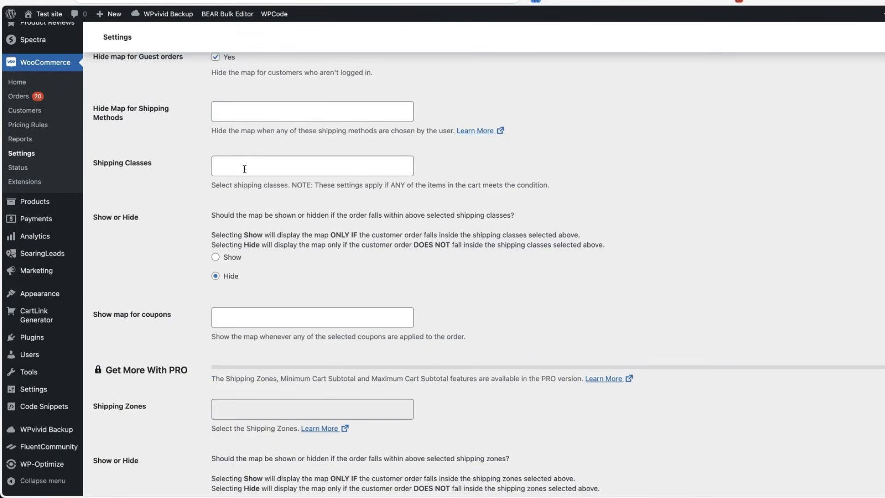
scroll(243, 169, "down", 12)
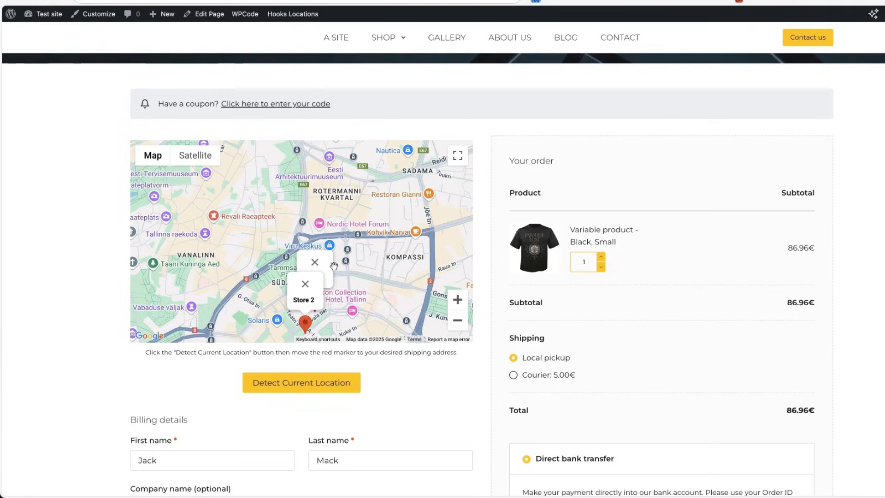
scroll(337, 267, "down", 3)
scroll(319, 281, "down", 3)
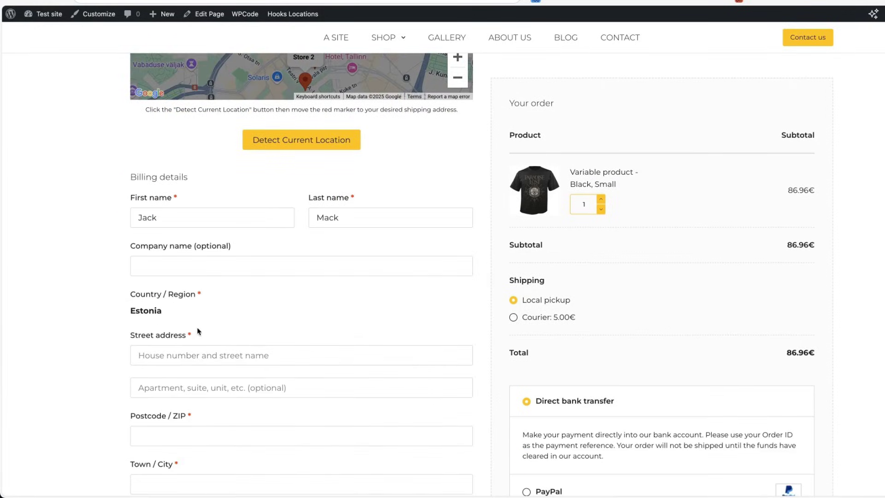
scroll(231, 322, "down", 1)
left_click(173, 335)
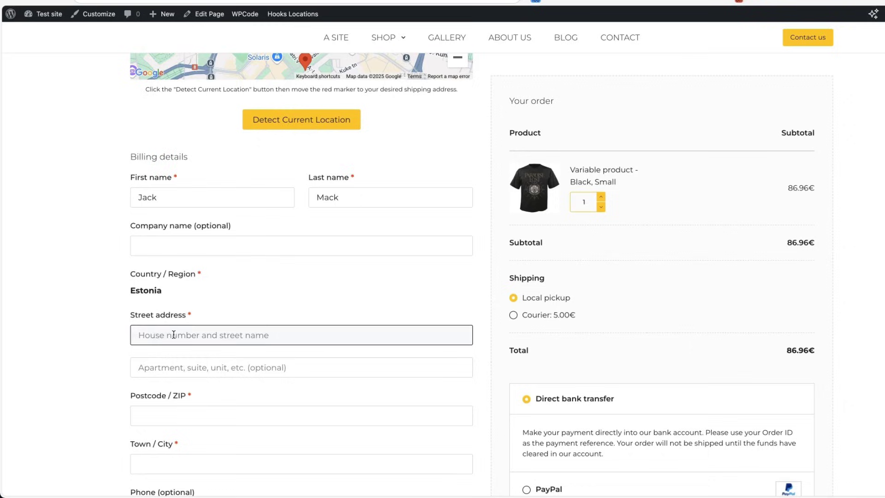
type("Aia 2")
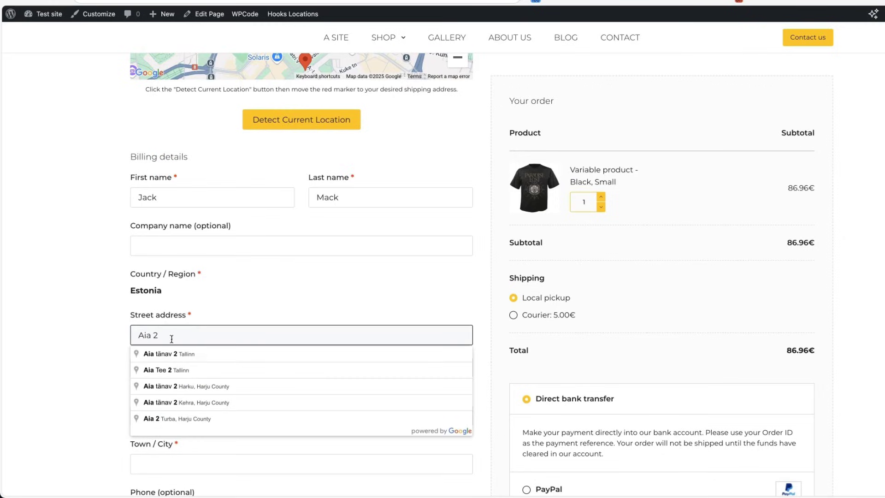
left_click(170, 353)
Choose Store 1 in the Deliver from field.
scroll(88, 323, "up", 3)
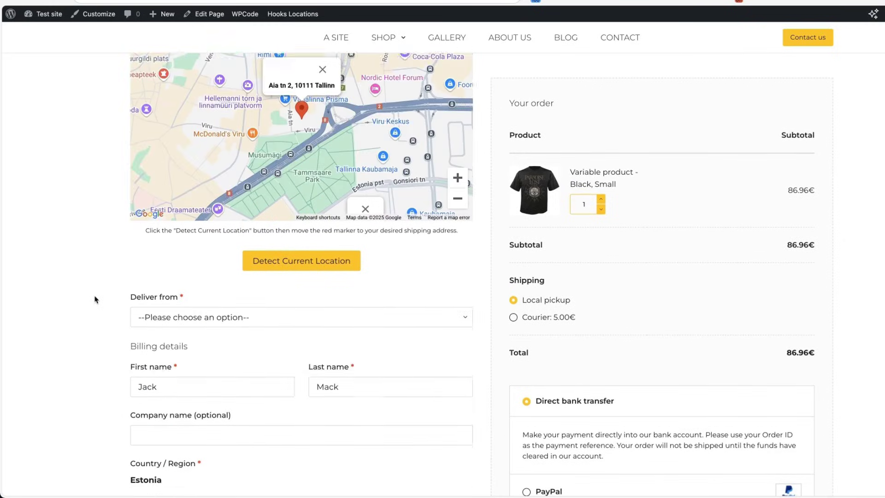
scroll(96, 300, "up", 1)
scroll(153, 224, "down", 4)
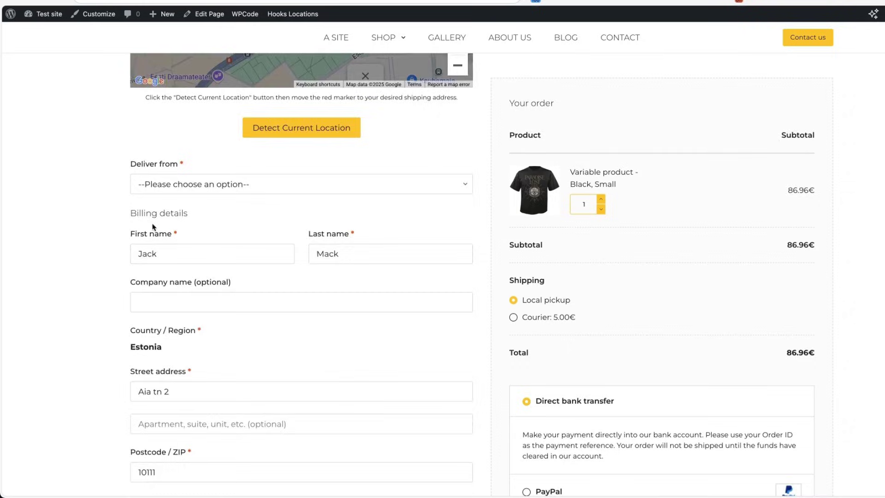
scroll(166, 285, "down", 3)
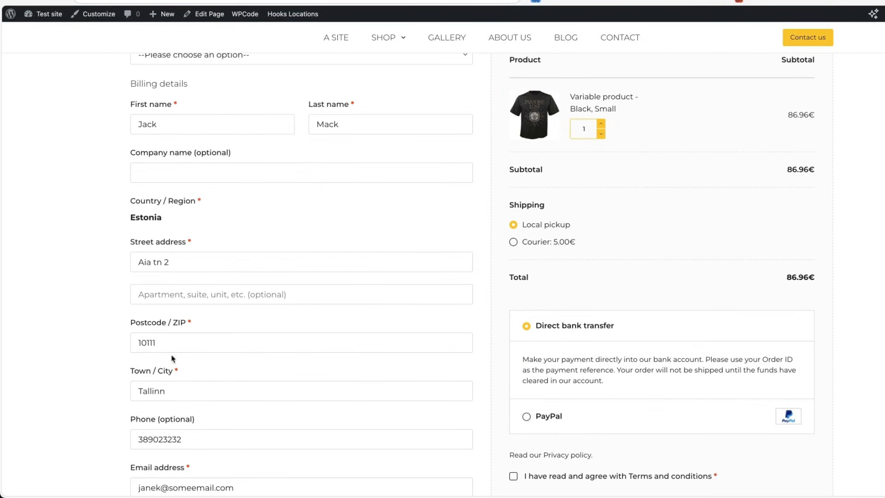
scroll(124, 270, "up", 9)
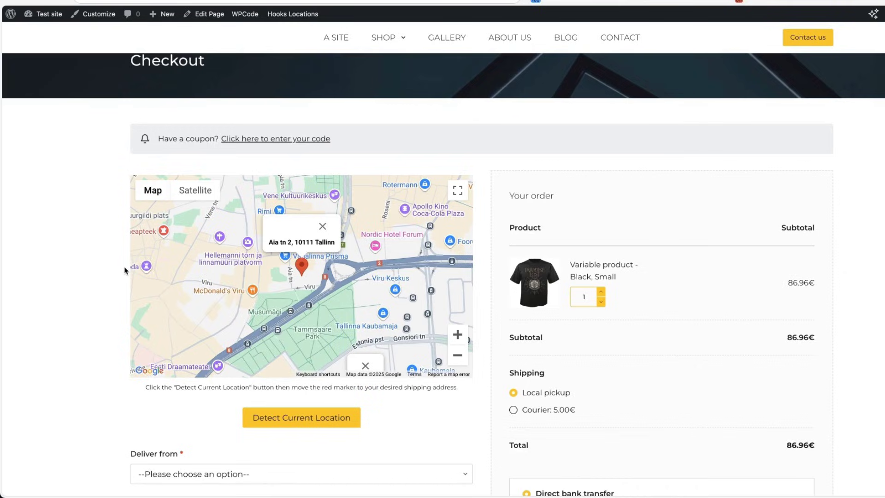
scroll(125, 270, "down", 3)
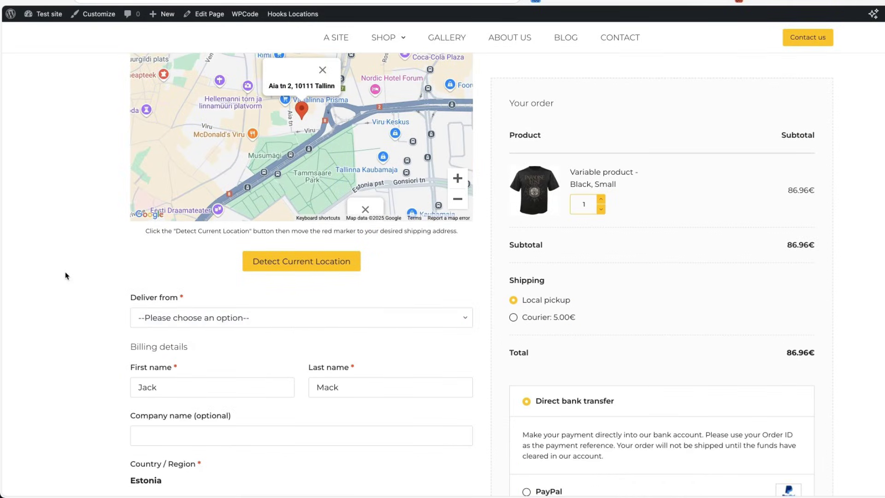
left_click(211, 318)
left_click(162, 333)
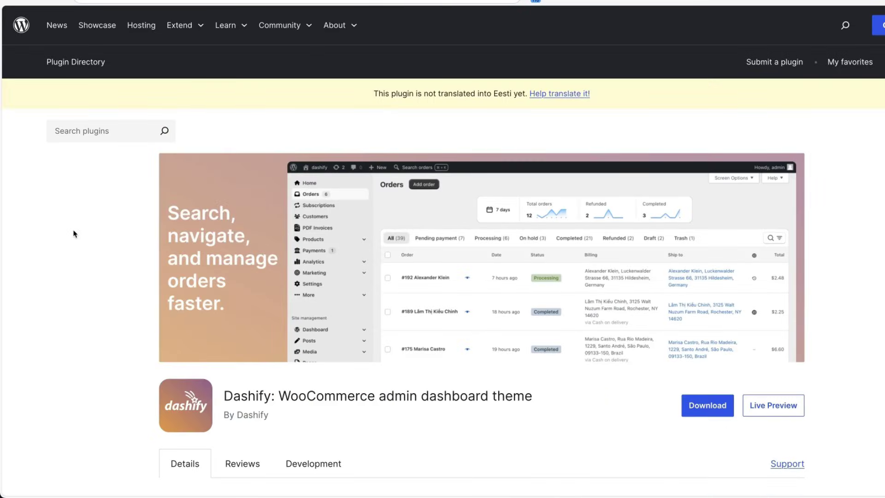
Scroll down the WordPress.org plugin directory page.
scroll(74, 231, "down", 2)
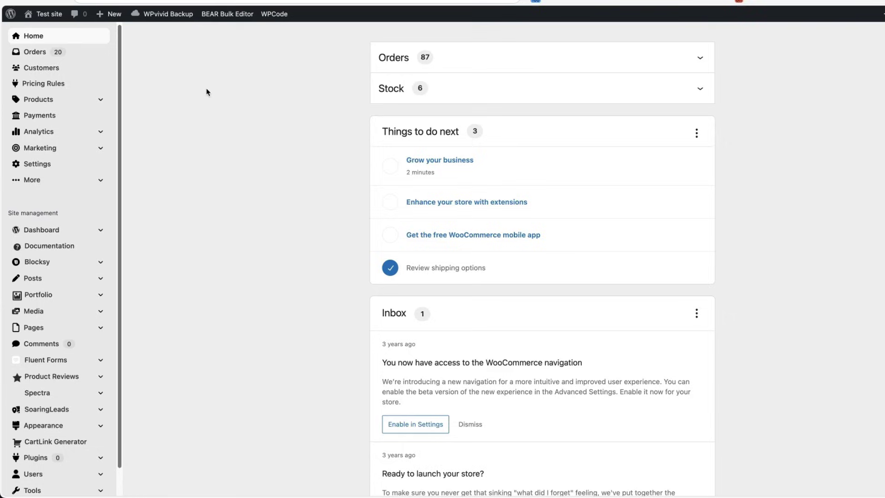
left_click(49, 54)
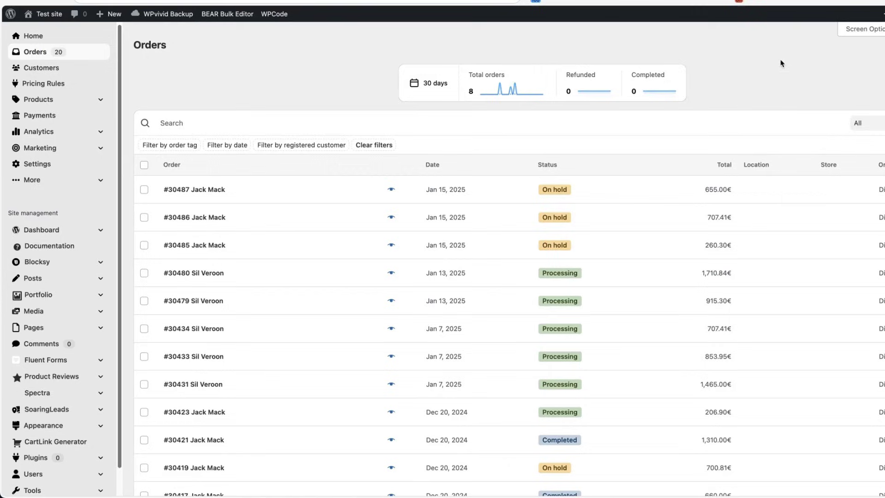
left_click(203, 190)
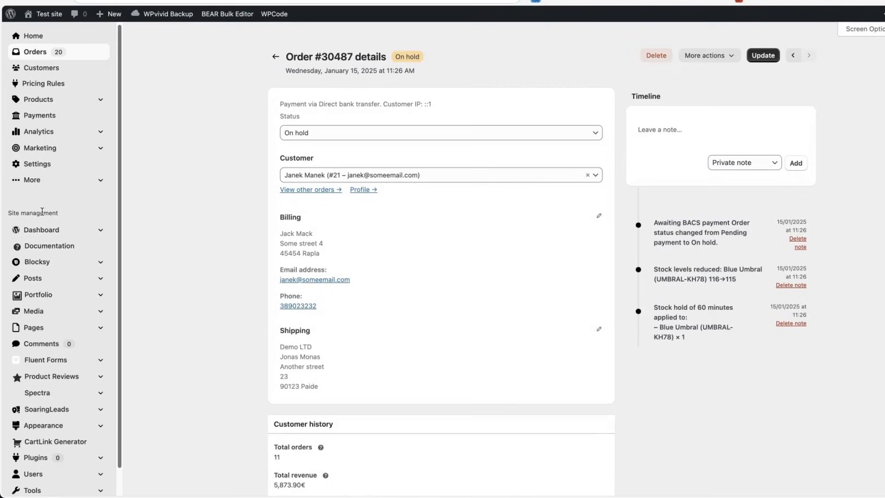
scroll(79, 258, "down", 2)
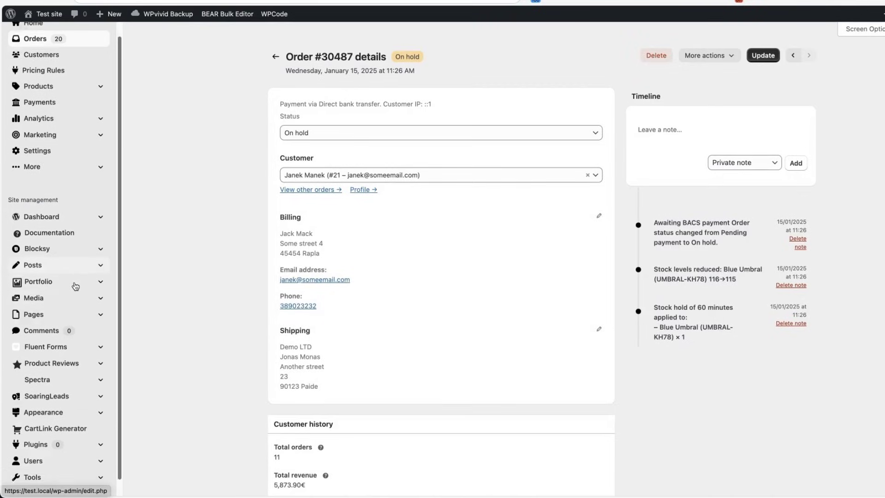
scroll(72, 315, "up", 2)
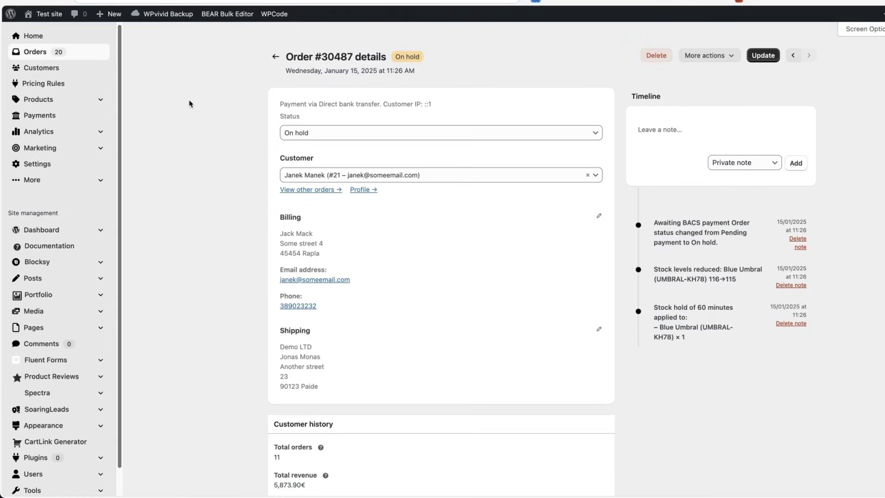
left_click(18, 37)
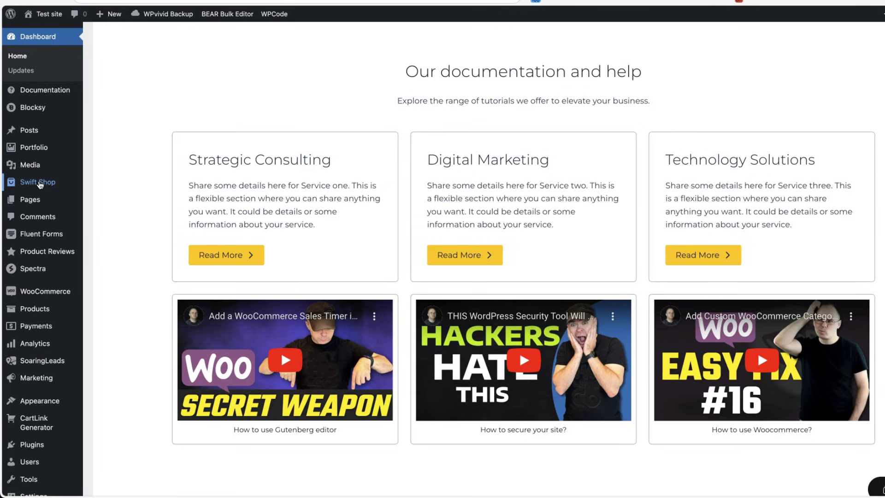
In Swift Shop settings, reselect All for Show On Post Types and enable Preview Cart.
left_click(40, 183)
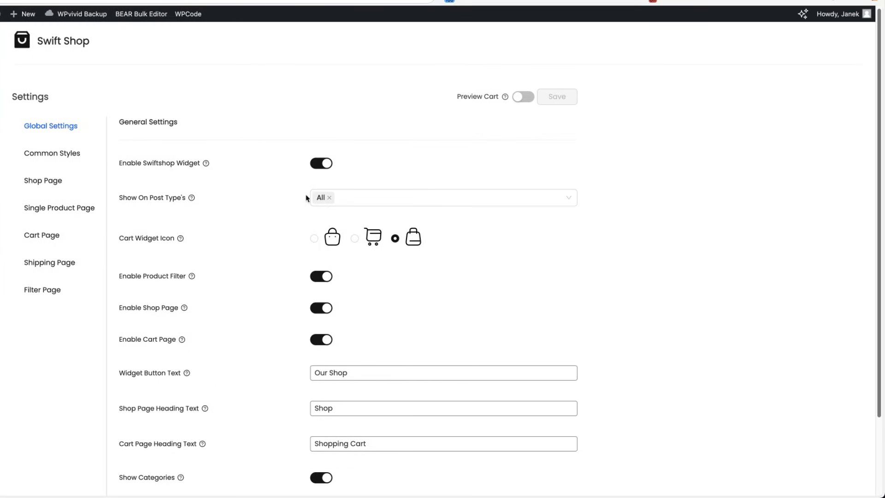
left_click(360, 198)
left_click(266, 208)
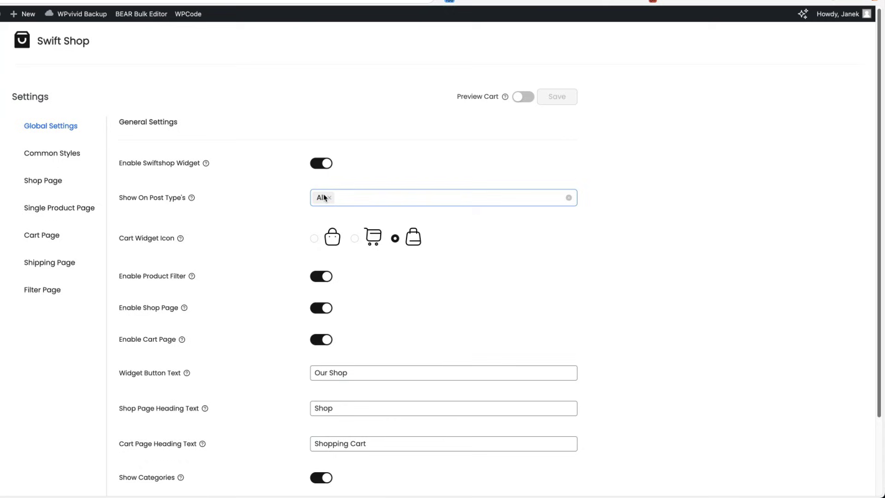
left_click(344, 197)
left_click(329, 198)
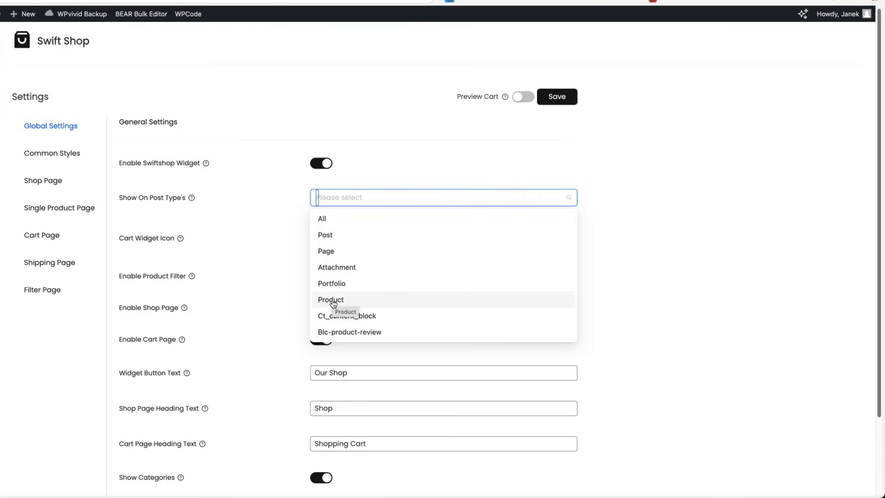
left_click(337, 220)
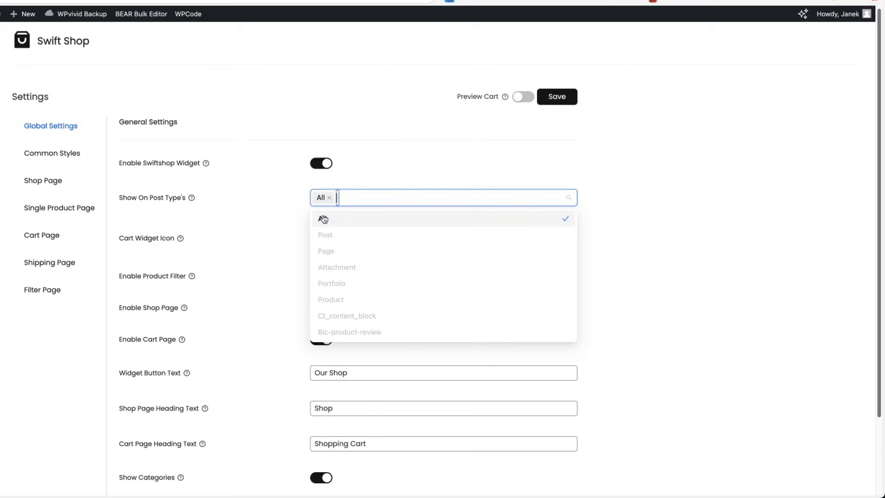
left_click(283, 205)
left_click(523, 96)
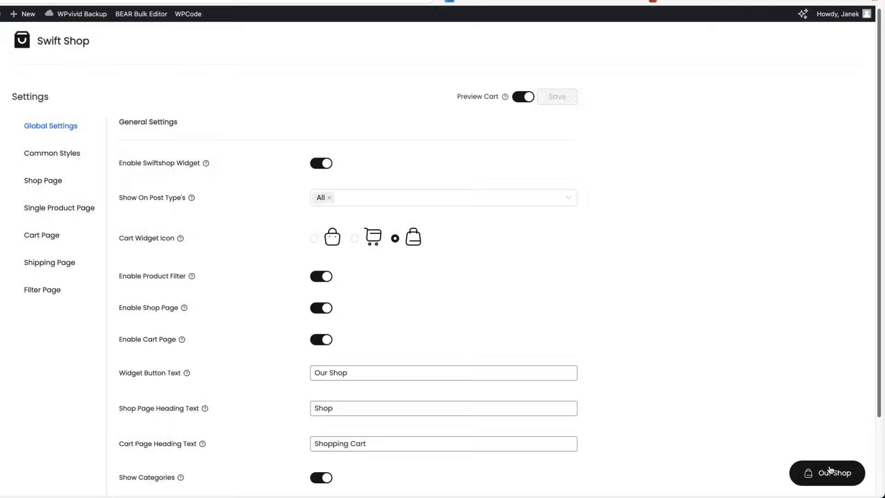
Open the Our Shop widget on the storefront and add Vitra Virtual Product to the cart.
left_click(827, 473)
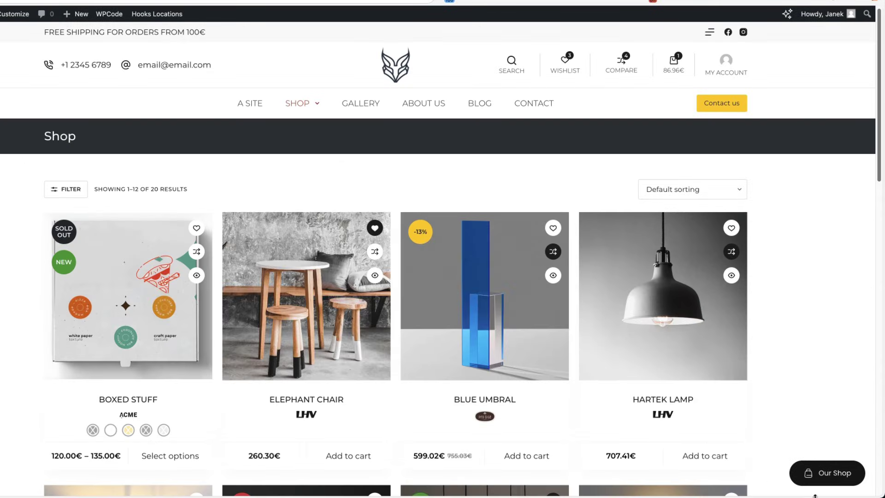
left_click(820, 475)
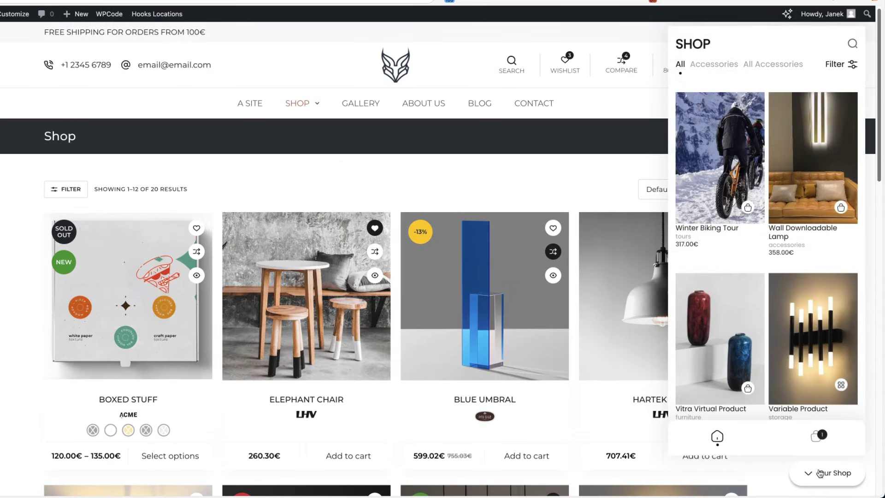
left_click(747, 207)
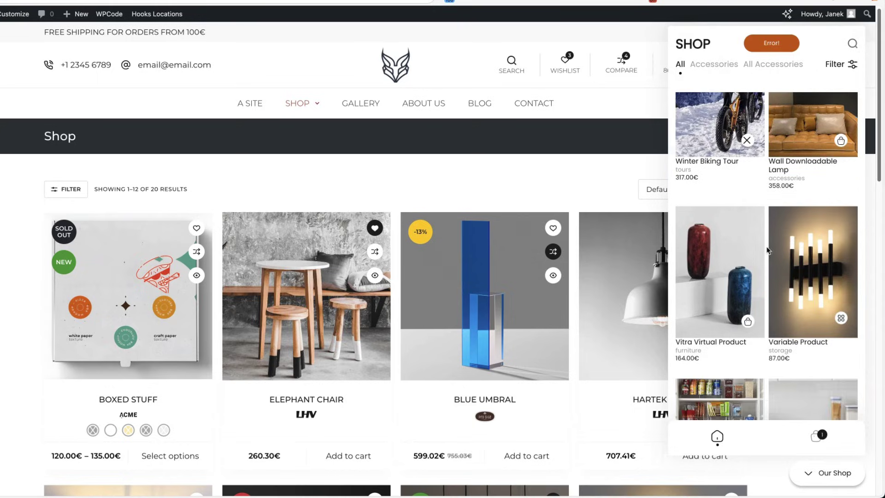
left_click(727, 253)
scroll(736, 242, "down", 6)
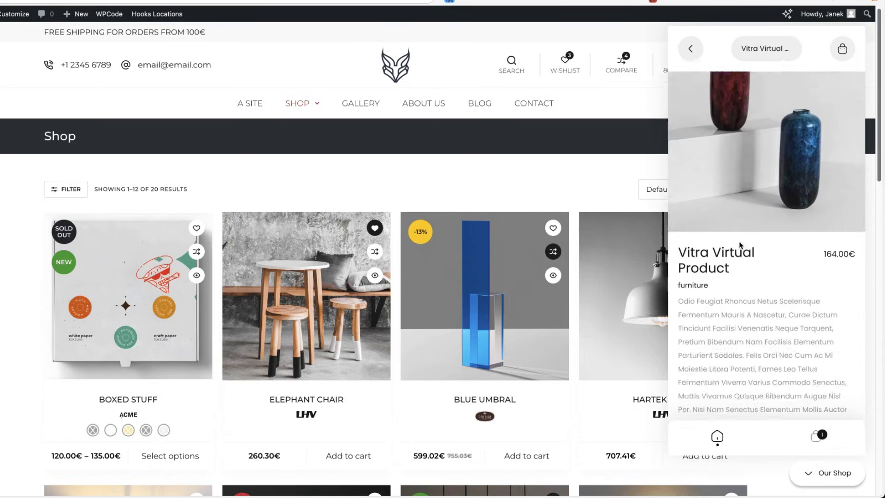
scroll(740, 242, "down", 3)
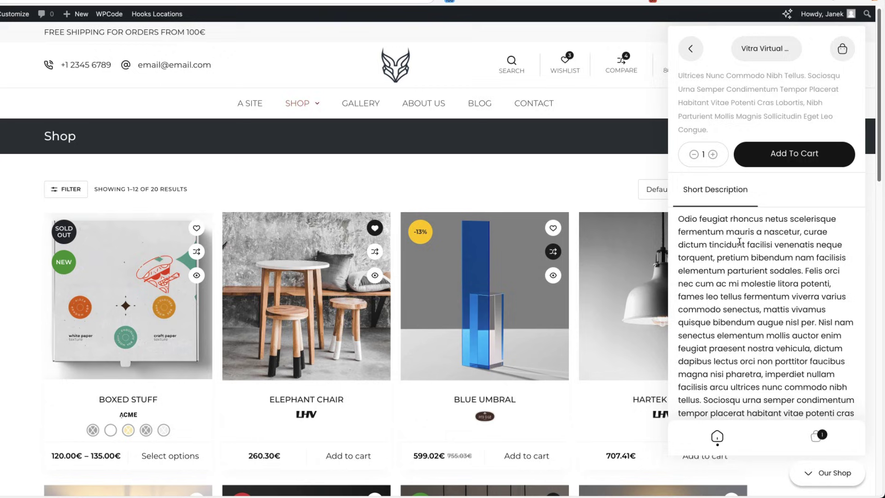
left_click(801, 154)
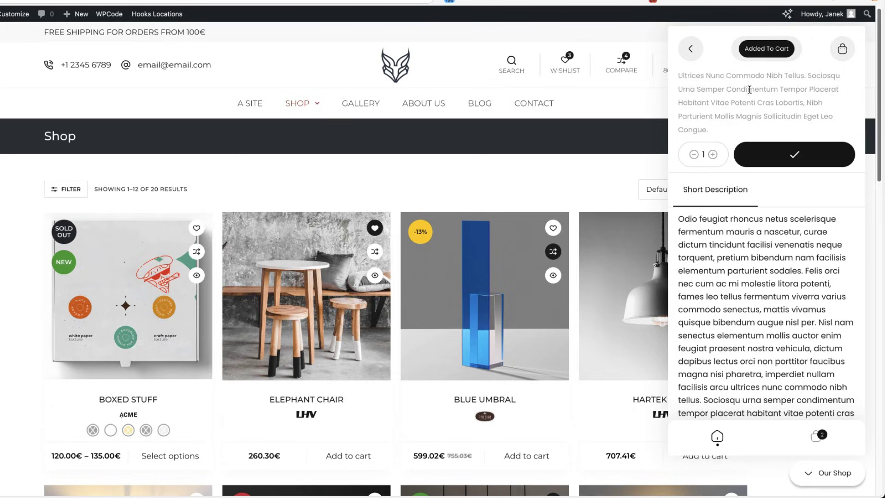
left_click(680, 53)
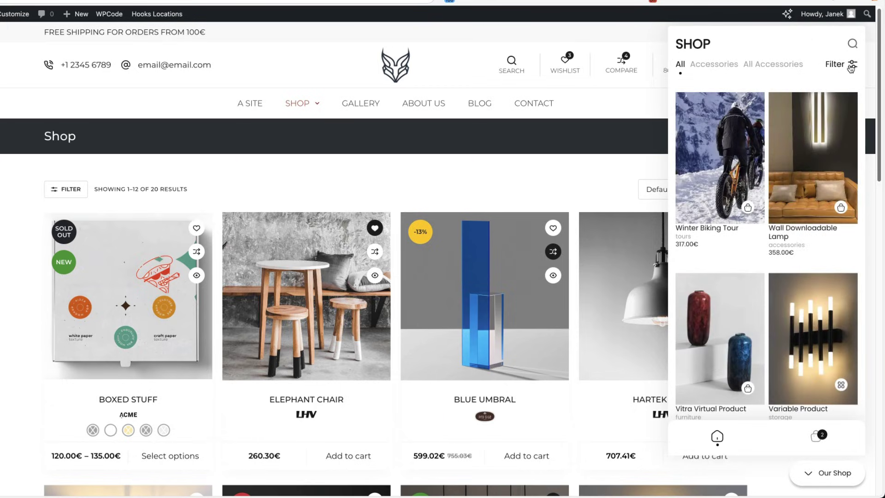
Filter the shop products to Size Big.
left_click(846, 65)
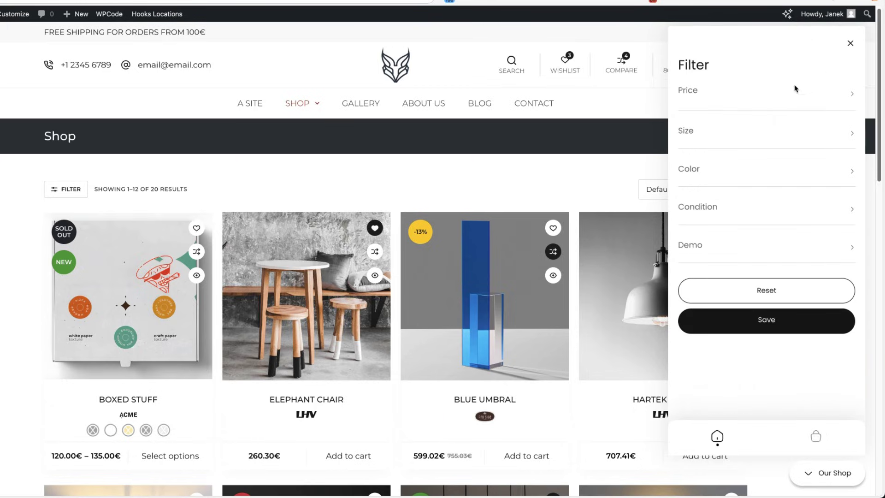
left_click(746, 98)
left_click(746, 98)
left_click(725, 137)
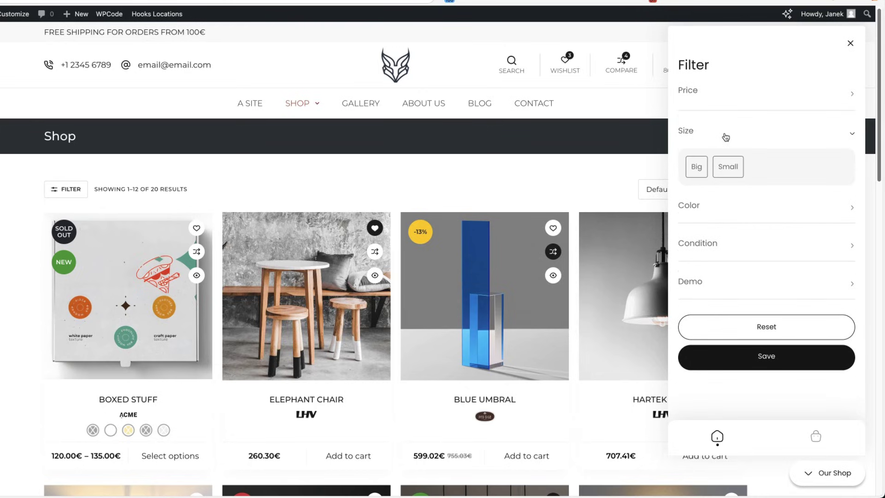
left_click(698, 169)
left_click(745, 363)
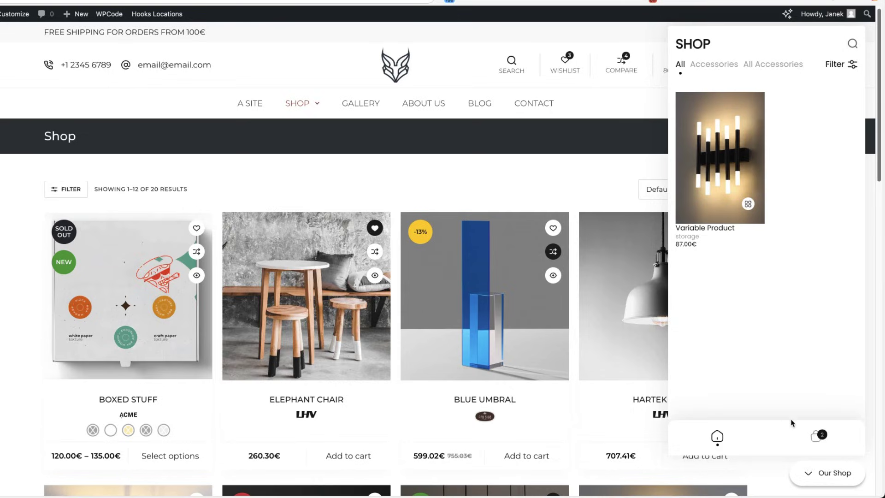
Raise the Variable Product quantity to 2 in the cart and proceed to checkout.
left_click(819, 436)
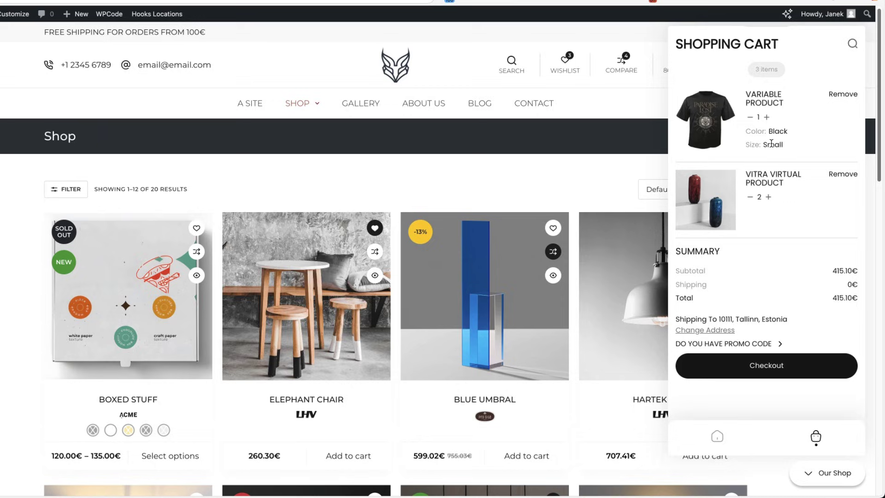
left_click(768, 117)
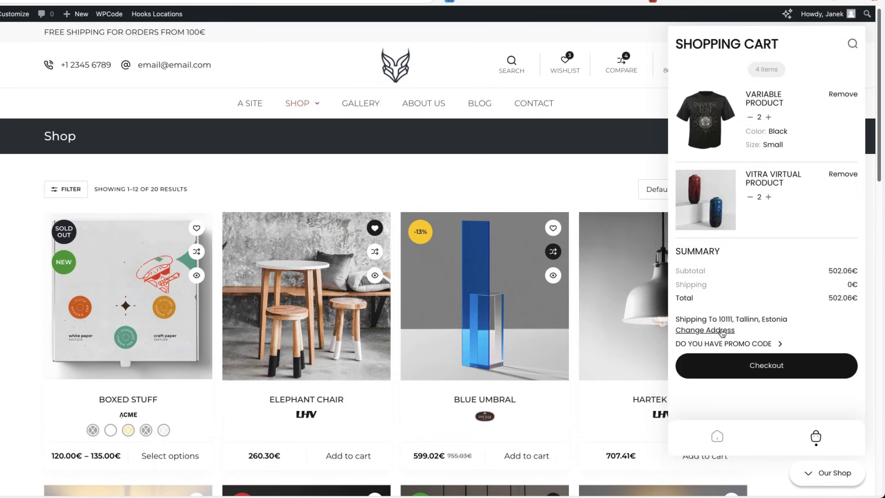
left_click(736, 346)
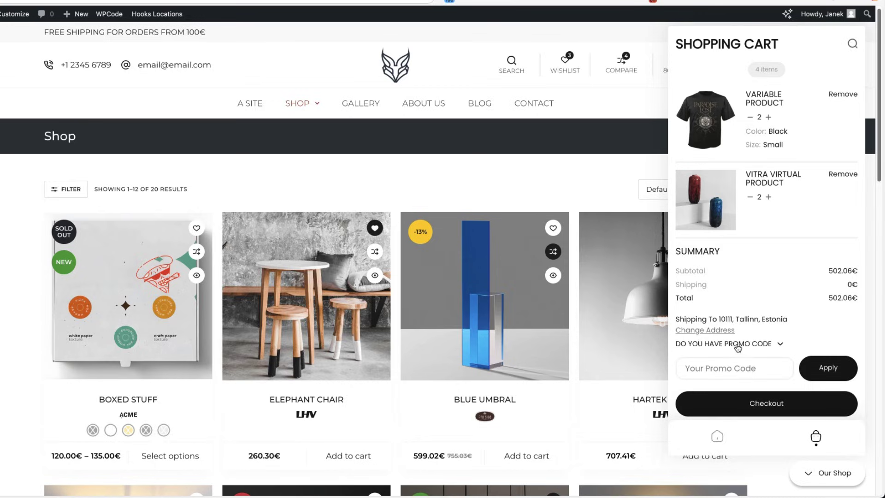
left_click(764, 406)
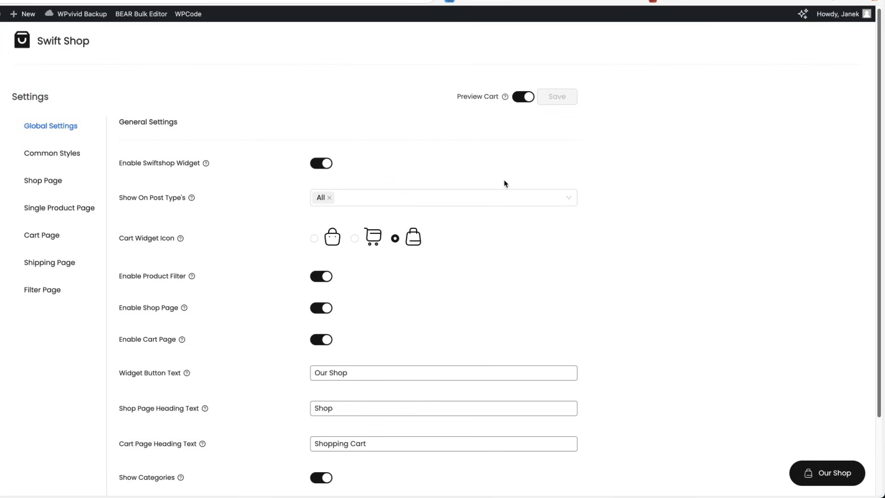
Review the Widget Button Text, Shop Page Heading Text and Show Selected Categories settings.
mouse_move(180, 240)
scroll(427, 263, "down", 3)
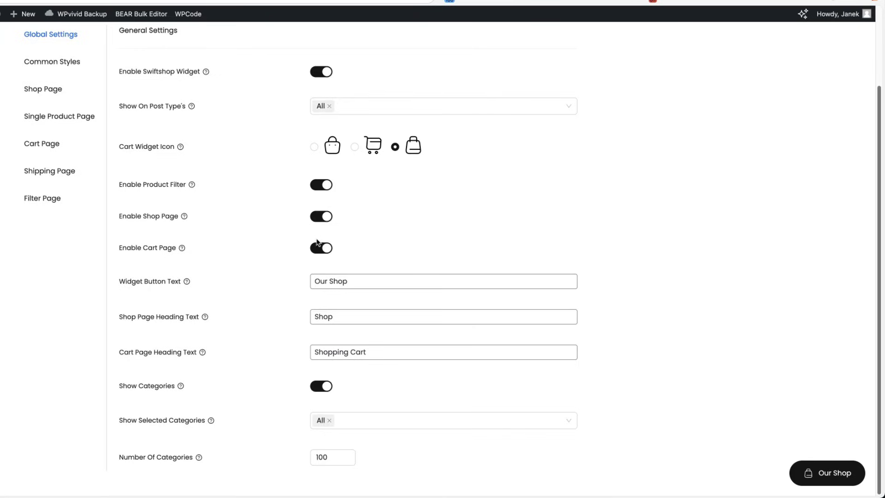
left_click(325, 285)
left_click(340, 317)
left_click(336, 422)
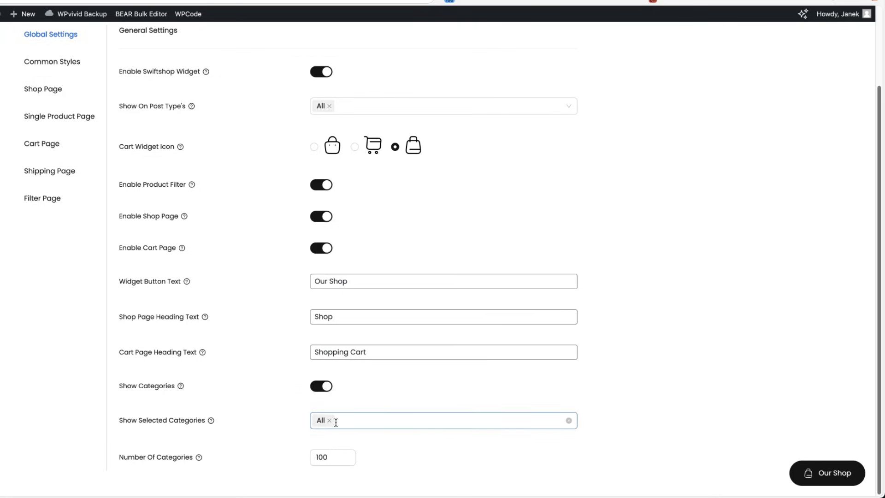
scroll(330, 314, "up", 2)
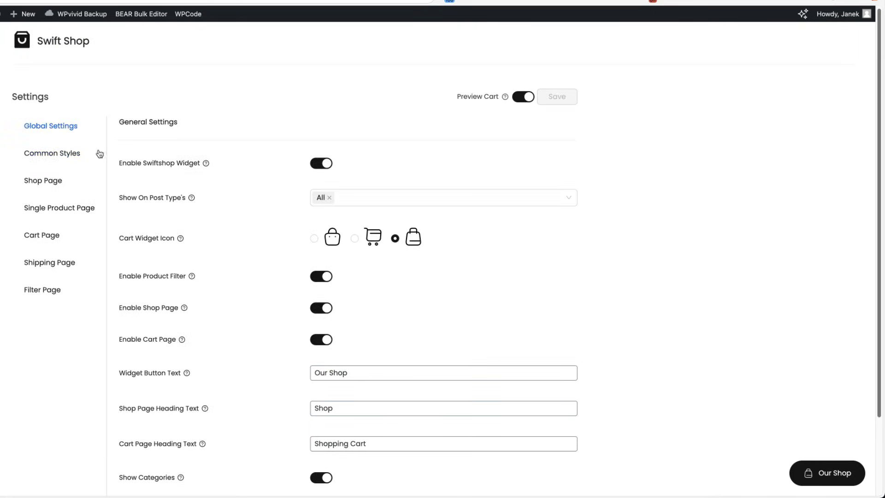
Browse the Common, Shop Page, Single Product, Shipping and Filter Page style settings, then return to the storefront.
left_click(55, 156)
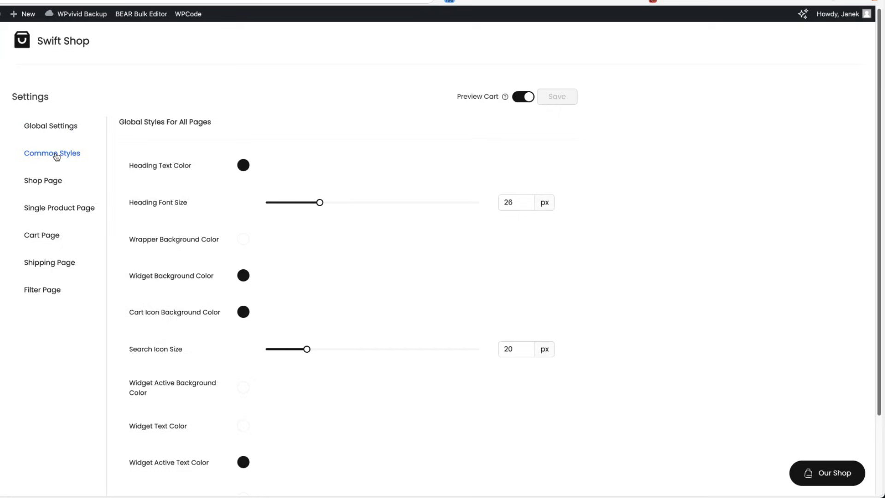
scroll(433, 264, "down", 3)
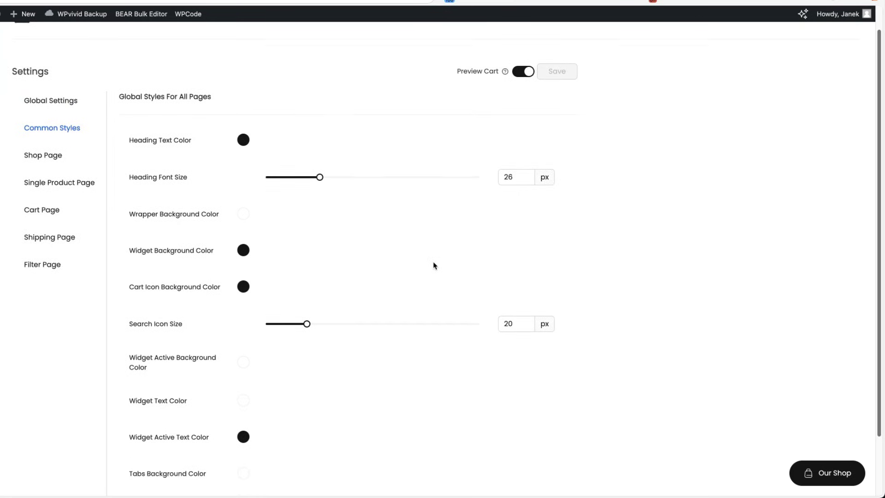
scroll(347, 249, "up", 3)
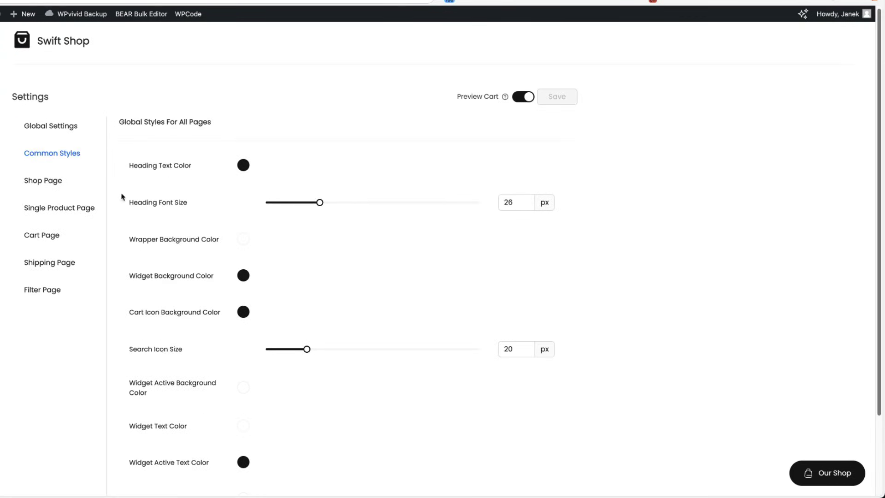
left_click(43, 181)
left_click(43, 211)
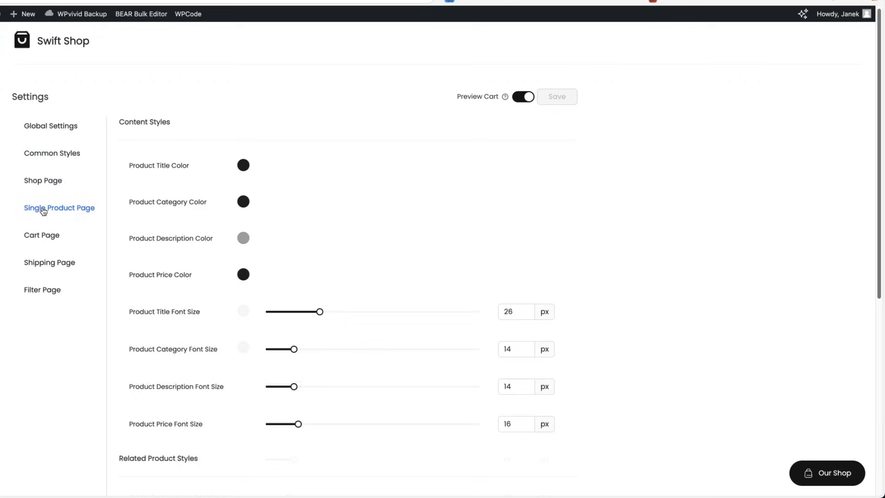
scroll(43, 211, "down", 1)
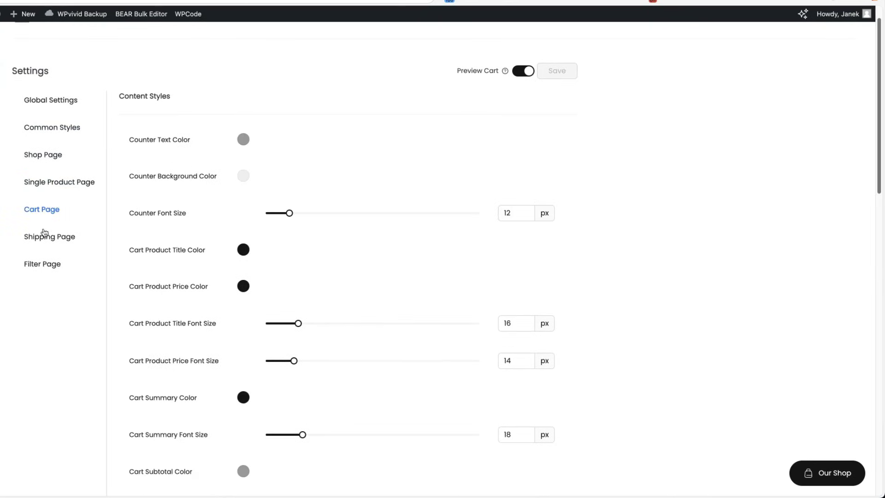
left_click(51, 242)
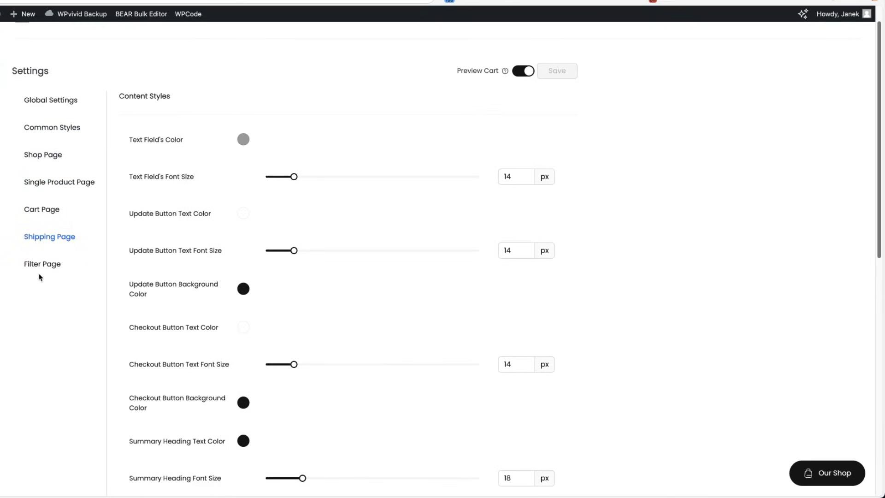
left_click(41, 264)
scroll(399, 216, "down", 2)
scroll(400, 215, "up", 3)
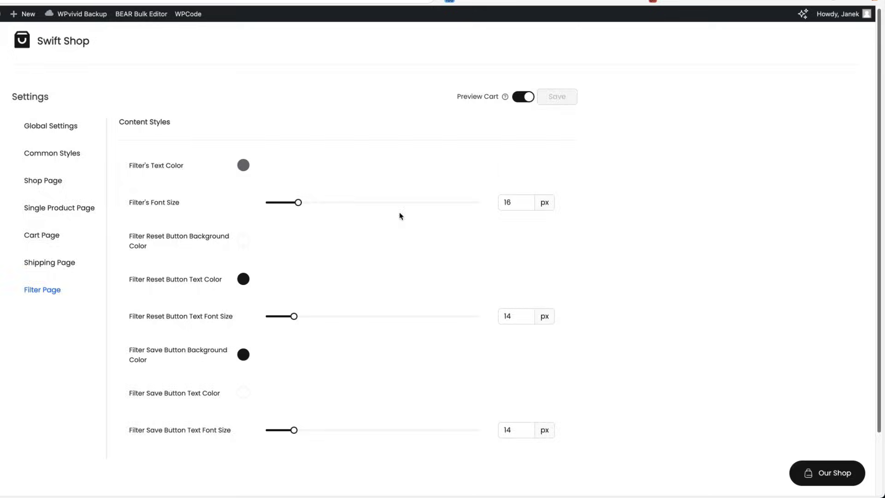
key("ctrl+Tab")
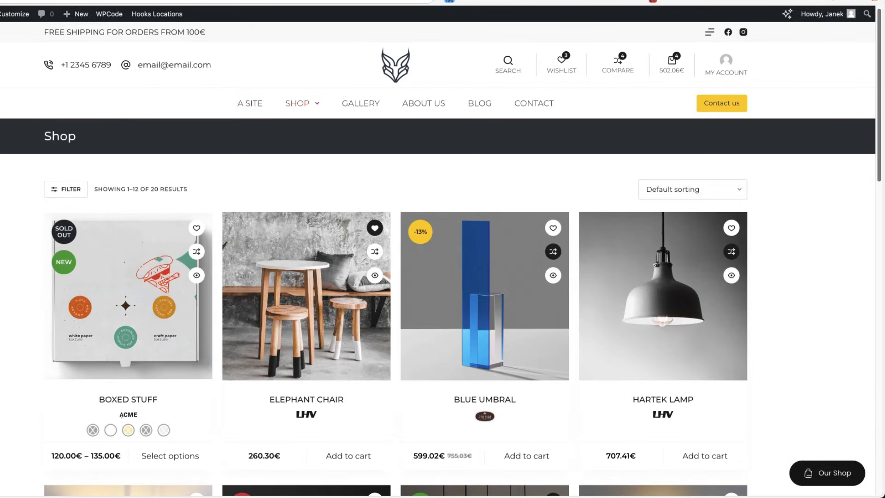
Remove the /* and */ comment markers in Additional CSS and publish the change.
left_click(828, 473)
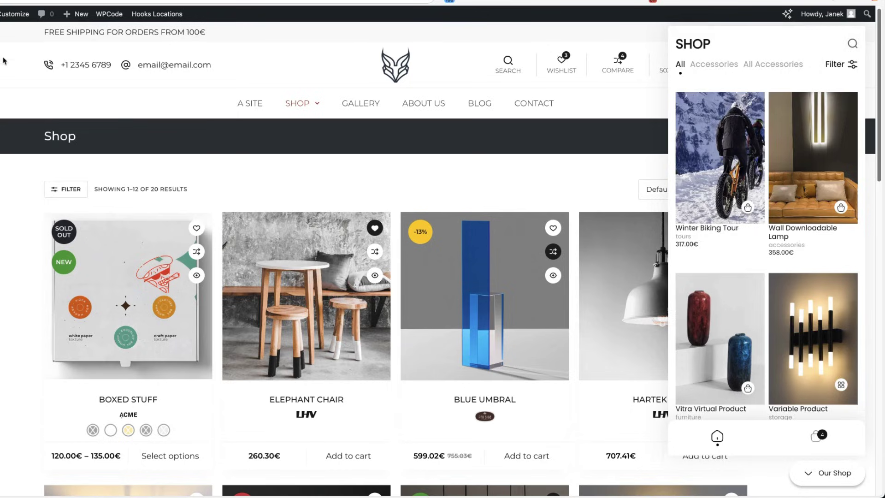
left_click(10, 16)
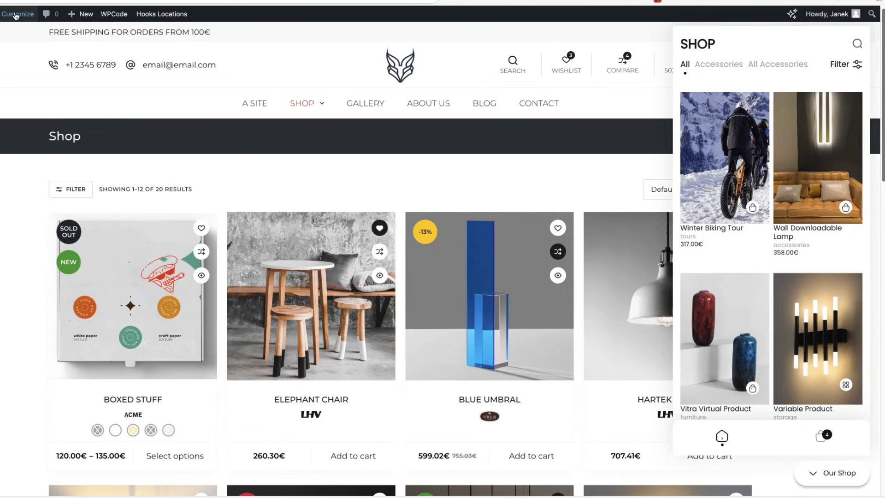
scroll(83, 412, "down", 15)
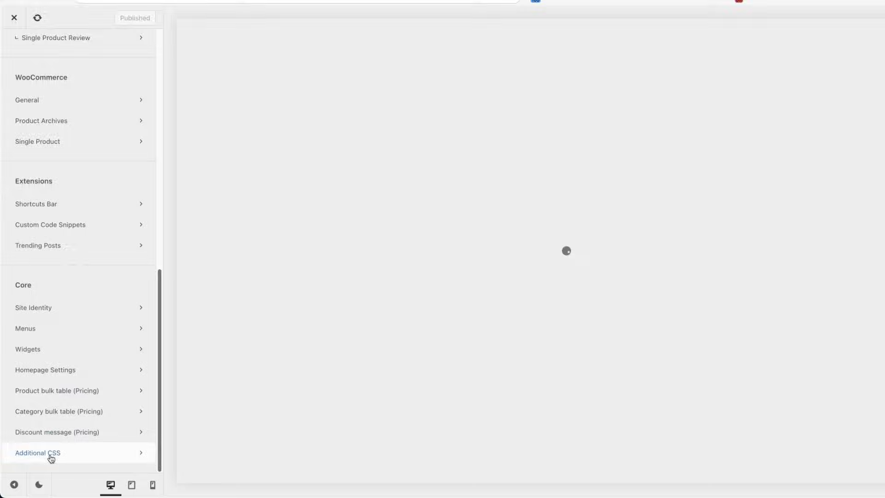
left_click(50, 454)
key("BackSpace")
key("BackSpace")
key("Delete")
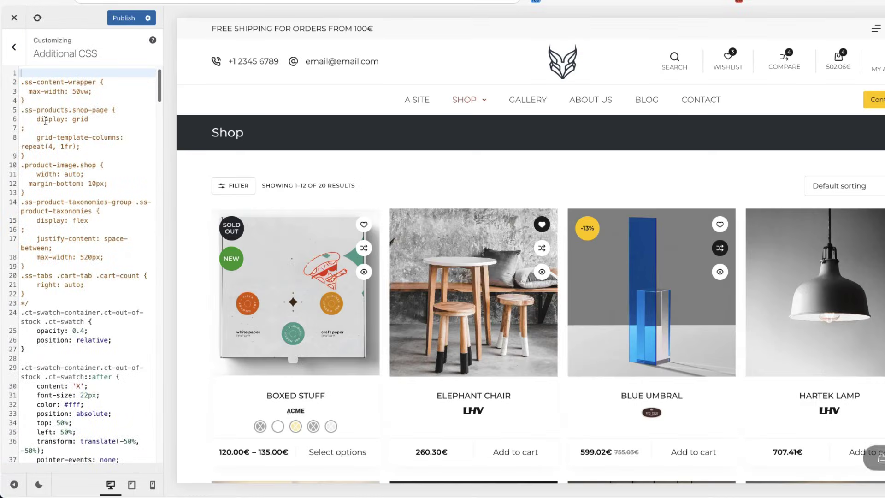
left_click(29, 293)
key("BackSpace")
key("BackSpace")
left_click(123, 16)
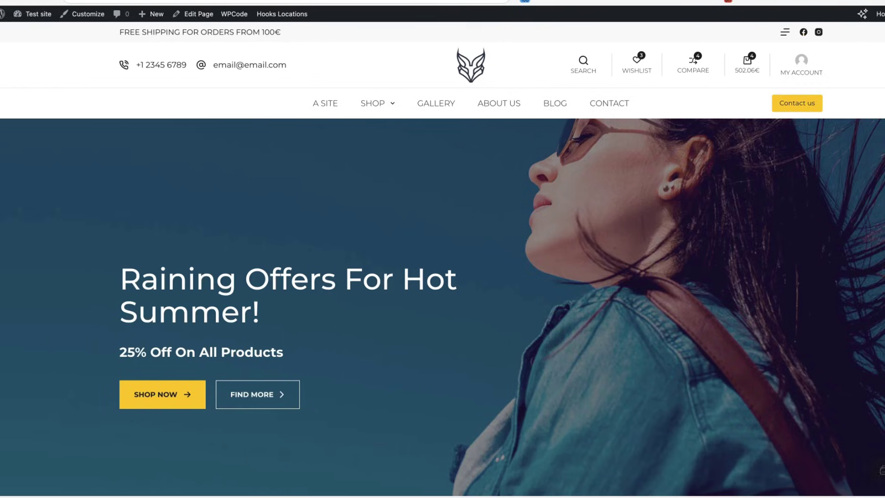
Check the Our Shop panel on the home page, now four products per row, and a product's details.
left_click(832, 473)
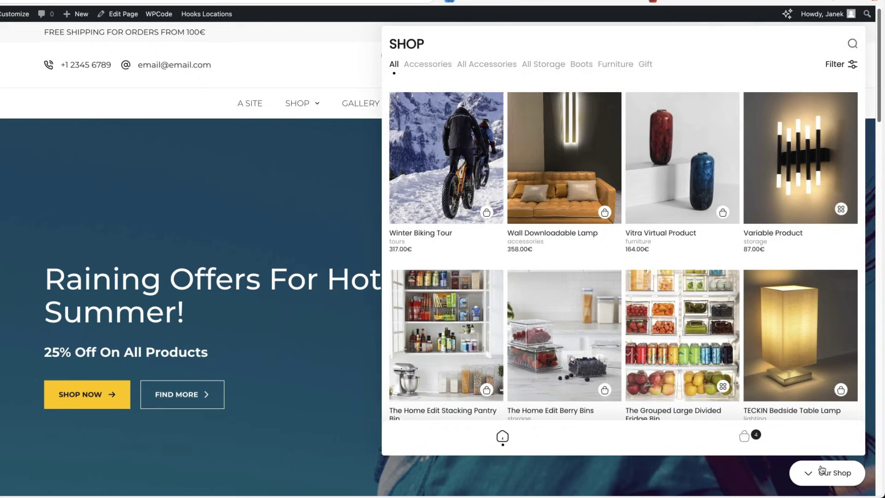
scroll(721, 273, "down", 8)
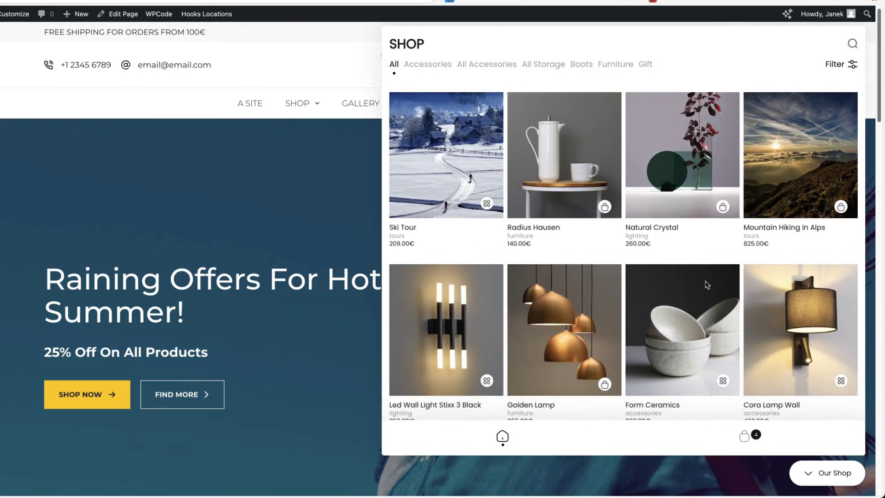
left_click(708, 285)
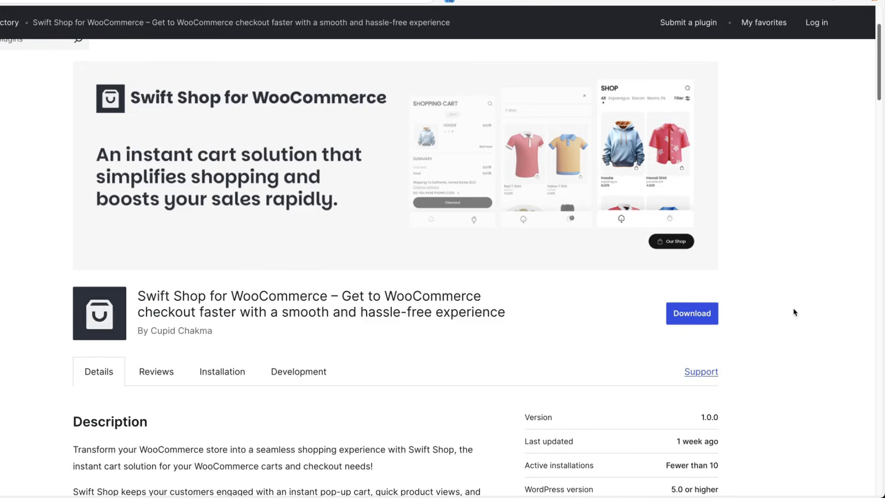
scroll(761, 310, "down", 5)
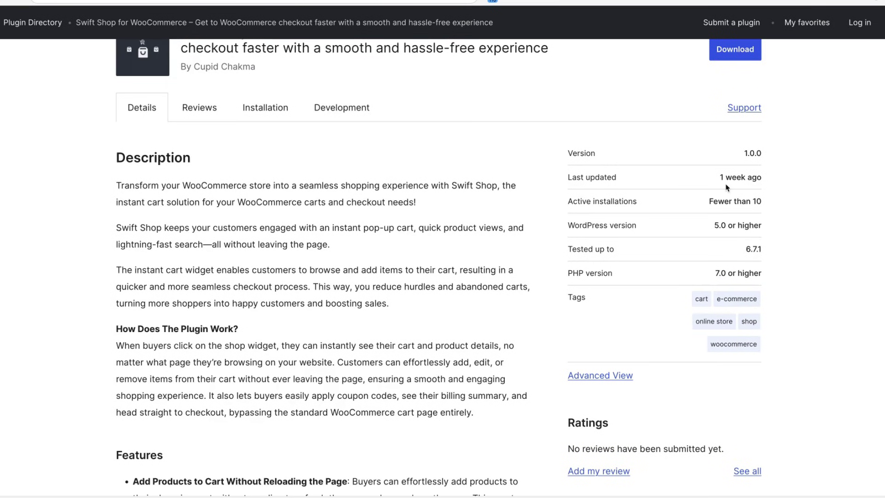
Scroll through the Swift Shop for WooCommerce plugin page description and details.
scroll(445, 64, "up", 10)
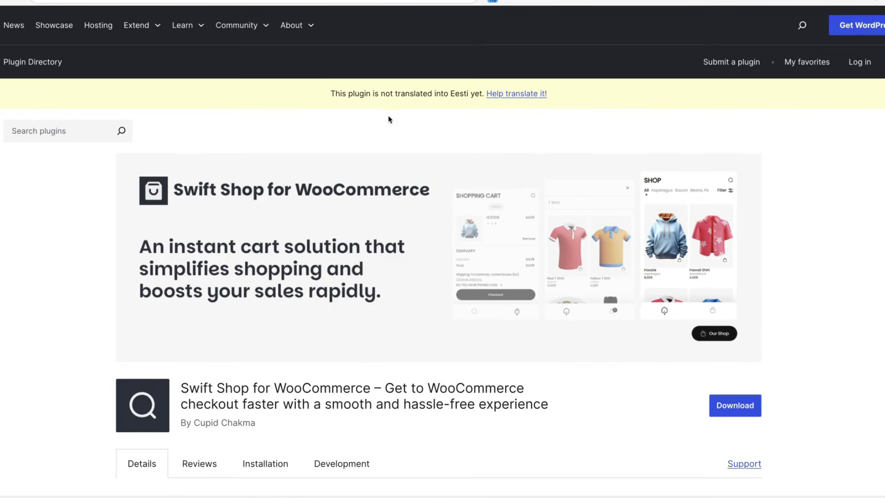
scroll(391, 123, "down", 2)
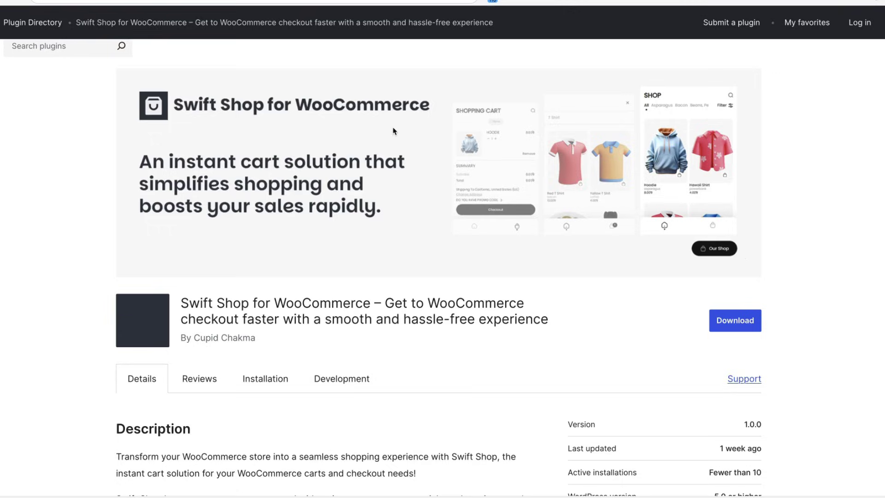
scroll(81, 226, "down", 5)
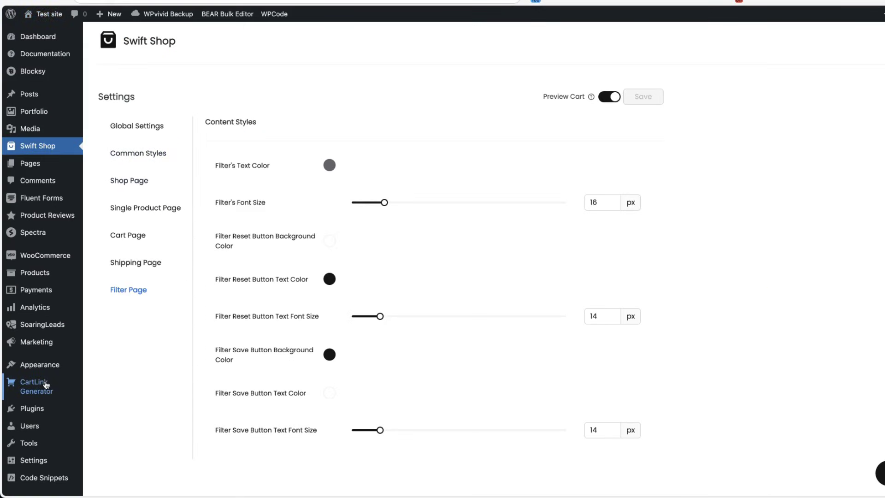
In CartLink Generator, add Blue Umbral and Golden Lamp to the cart link.
left_click(46, 382)
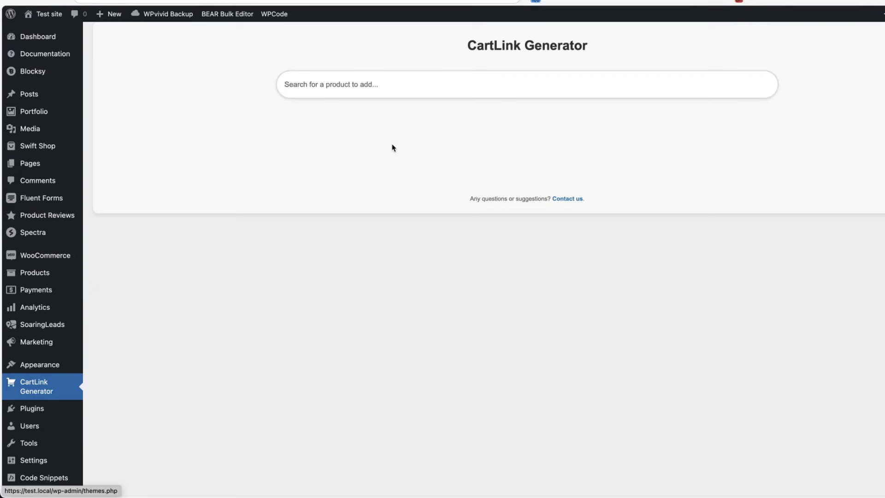
left_click(351, 81)
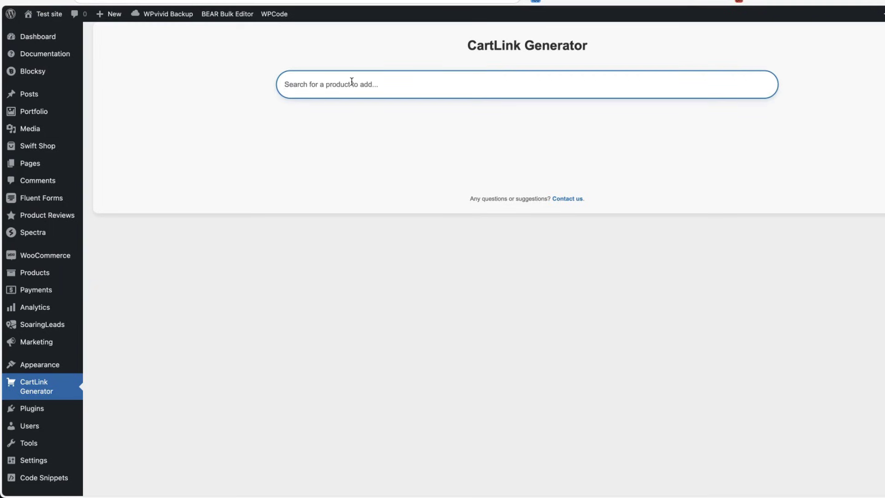
type("blue")
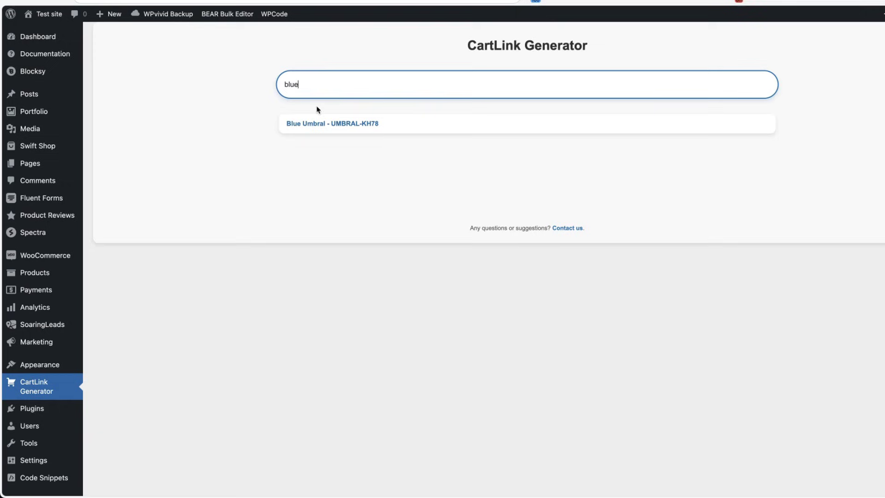
left_click(317, 123)
left_click(371, 84)
type("gold")
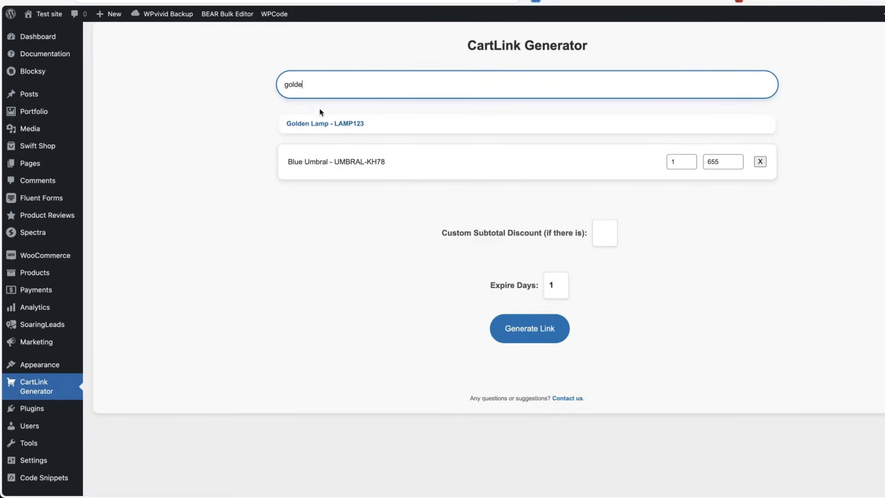
left_click(321, 114)
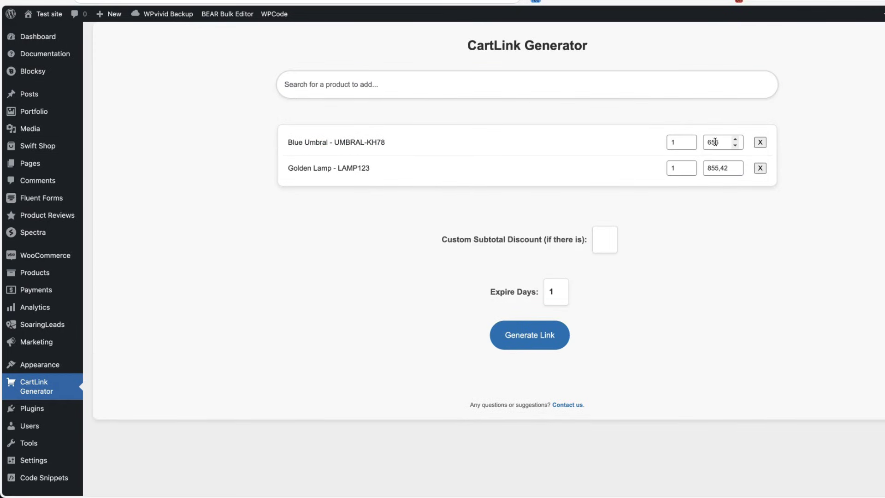
Set Blue Umbral price 555, Golden Lamp quantity 3, expiry 3 days, then generate and copy the link.
left_click_drag(712, 142, 700, 142)
left_click(688, 165)
left_click(688, 165)
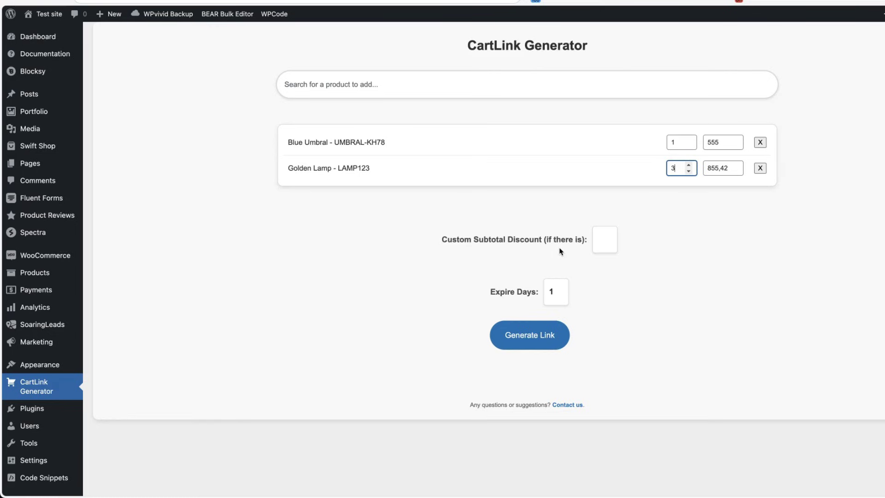
left_click(559, 288)
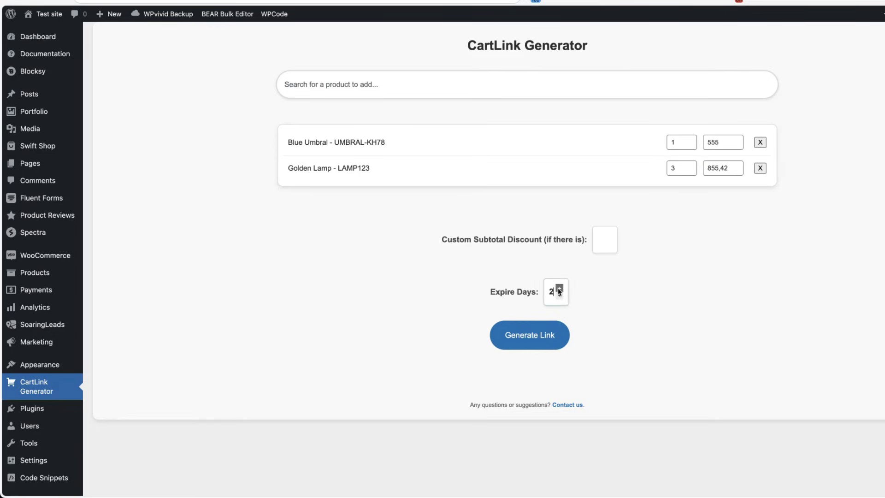
left_click(559, 289)
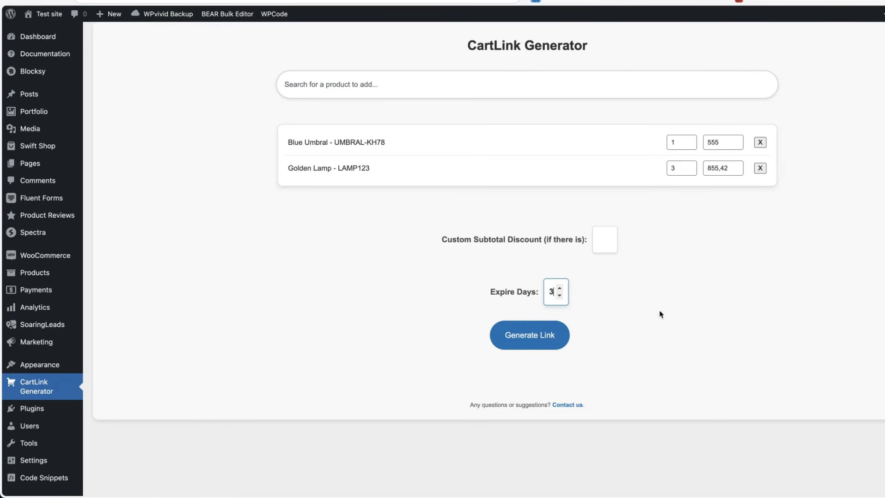
left_click(533, 339)
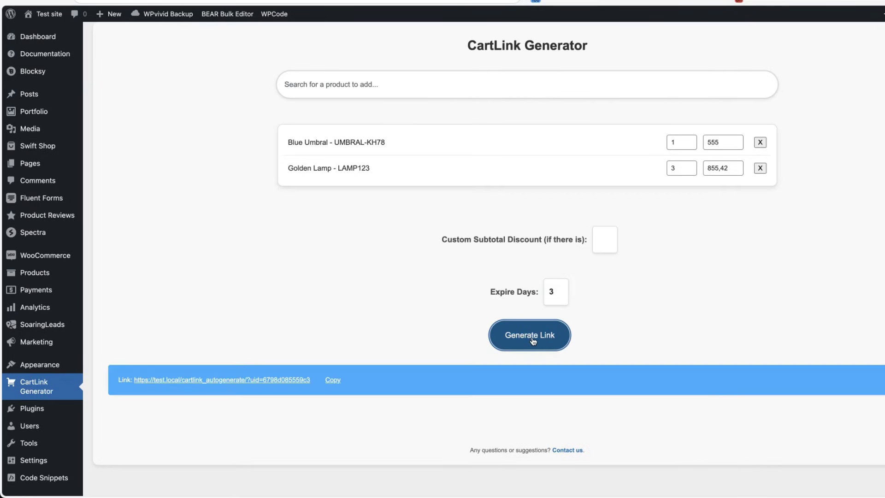
left_click(331, 380)
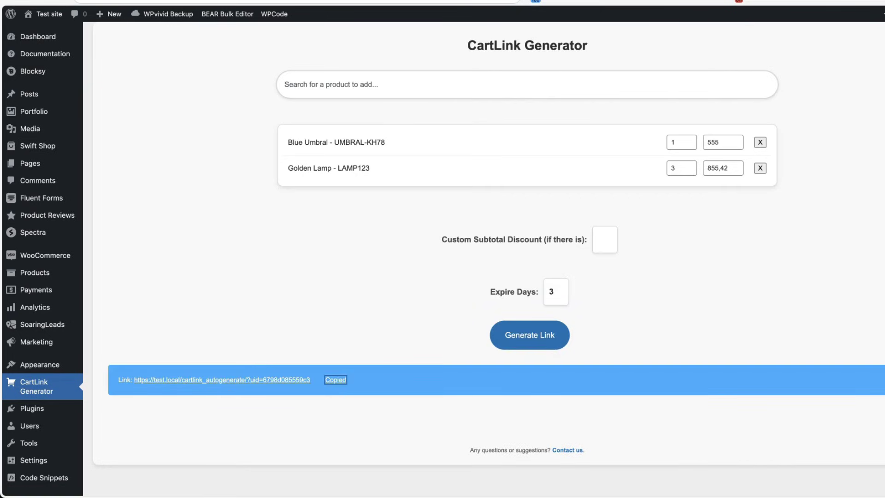
Load the cart link in a new private window and review the prefilled checkout totalling 3,005.26€.
left_click(60, 0)
key("super+shift+n")
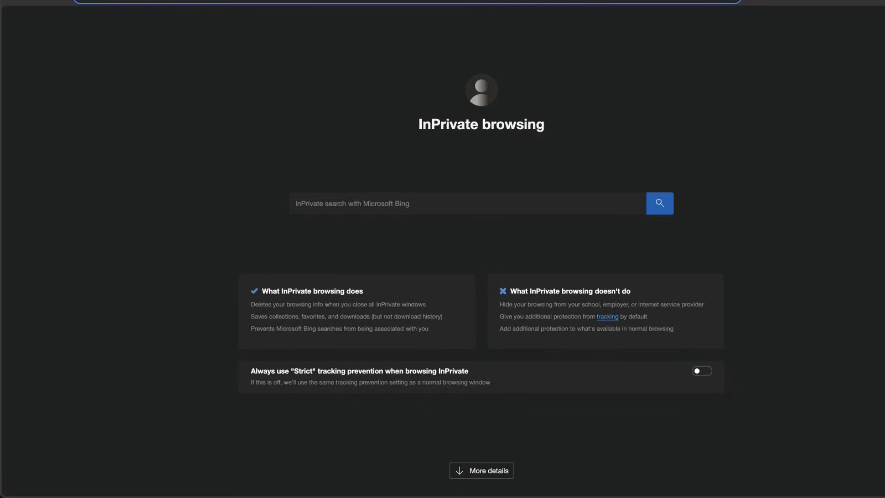
type("https://test.local/cartlink_autogenerate/?uid=6798d085559c3")
key("Return")
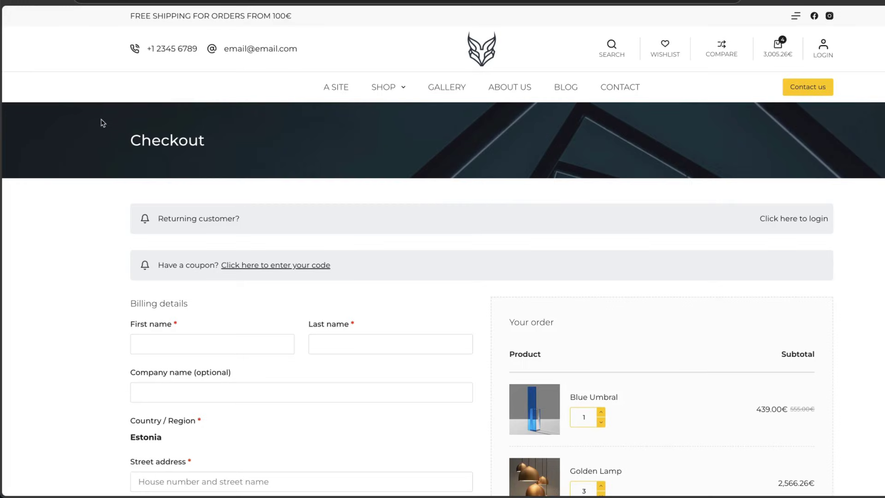
scroll(94, 143, "down", 5)
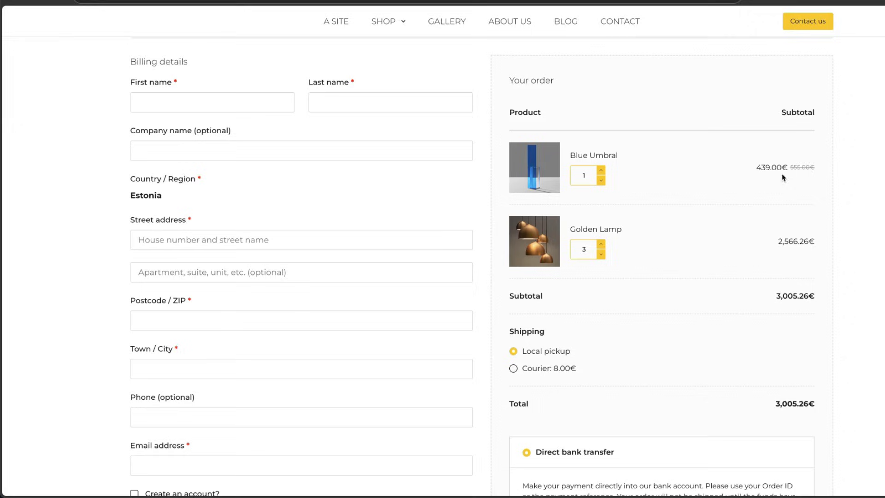
scroll(845, 186, "down", 5)
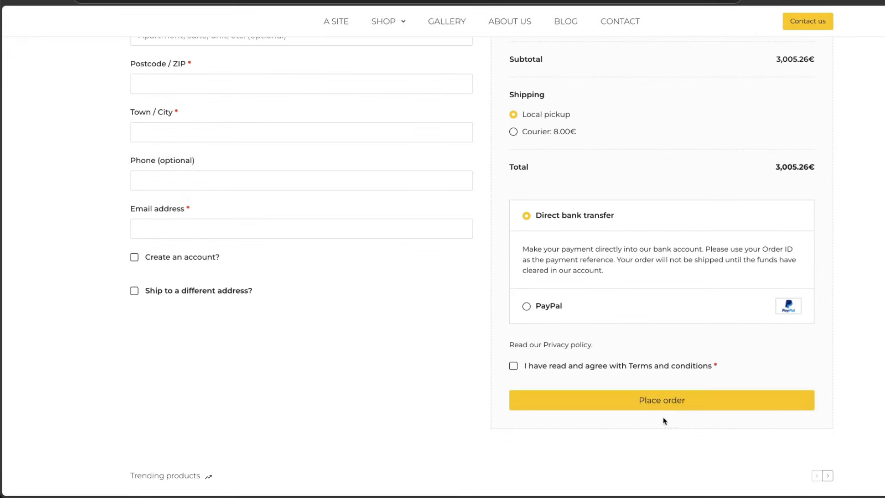